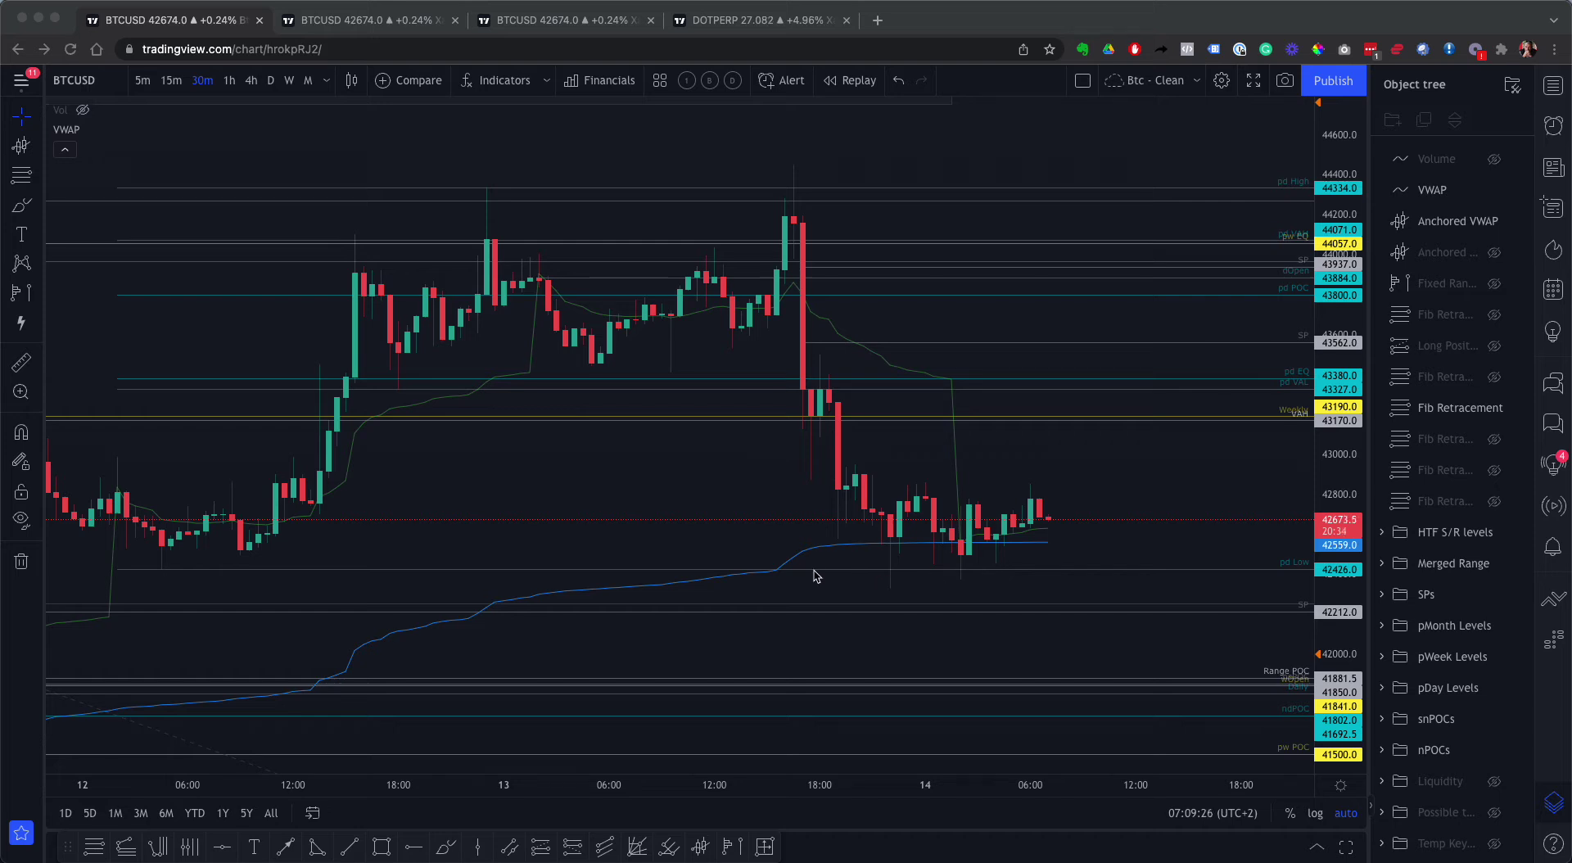
Hide the visible Anchored VWAP on the 30-minute BTCUSD chart
scroll(806, 580, down, 5)
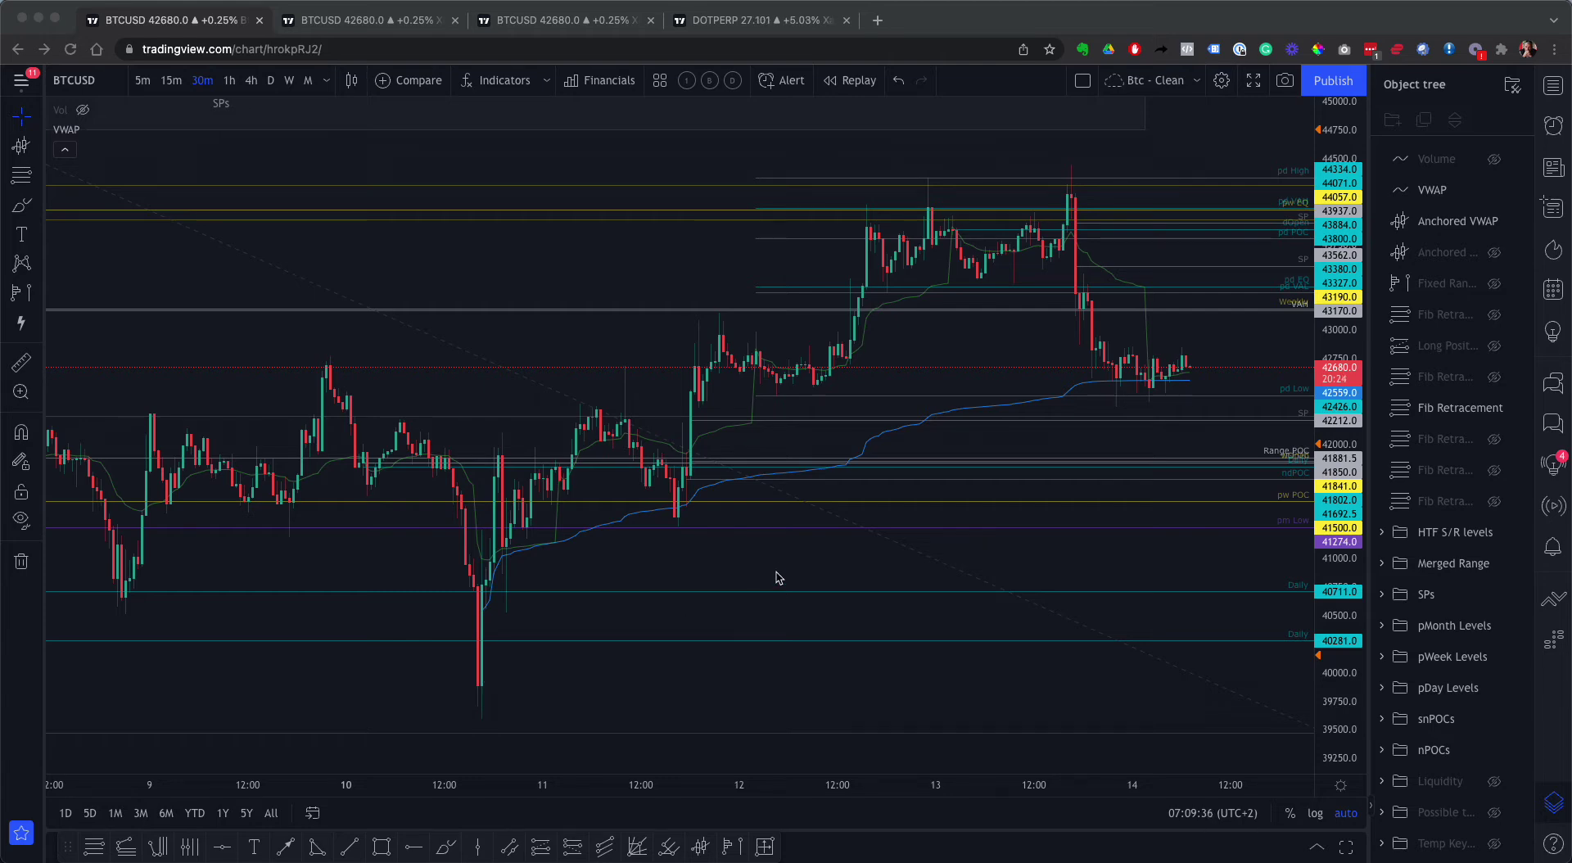
scroll(778, 573, up, 4)
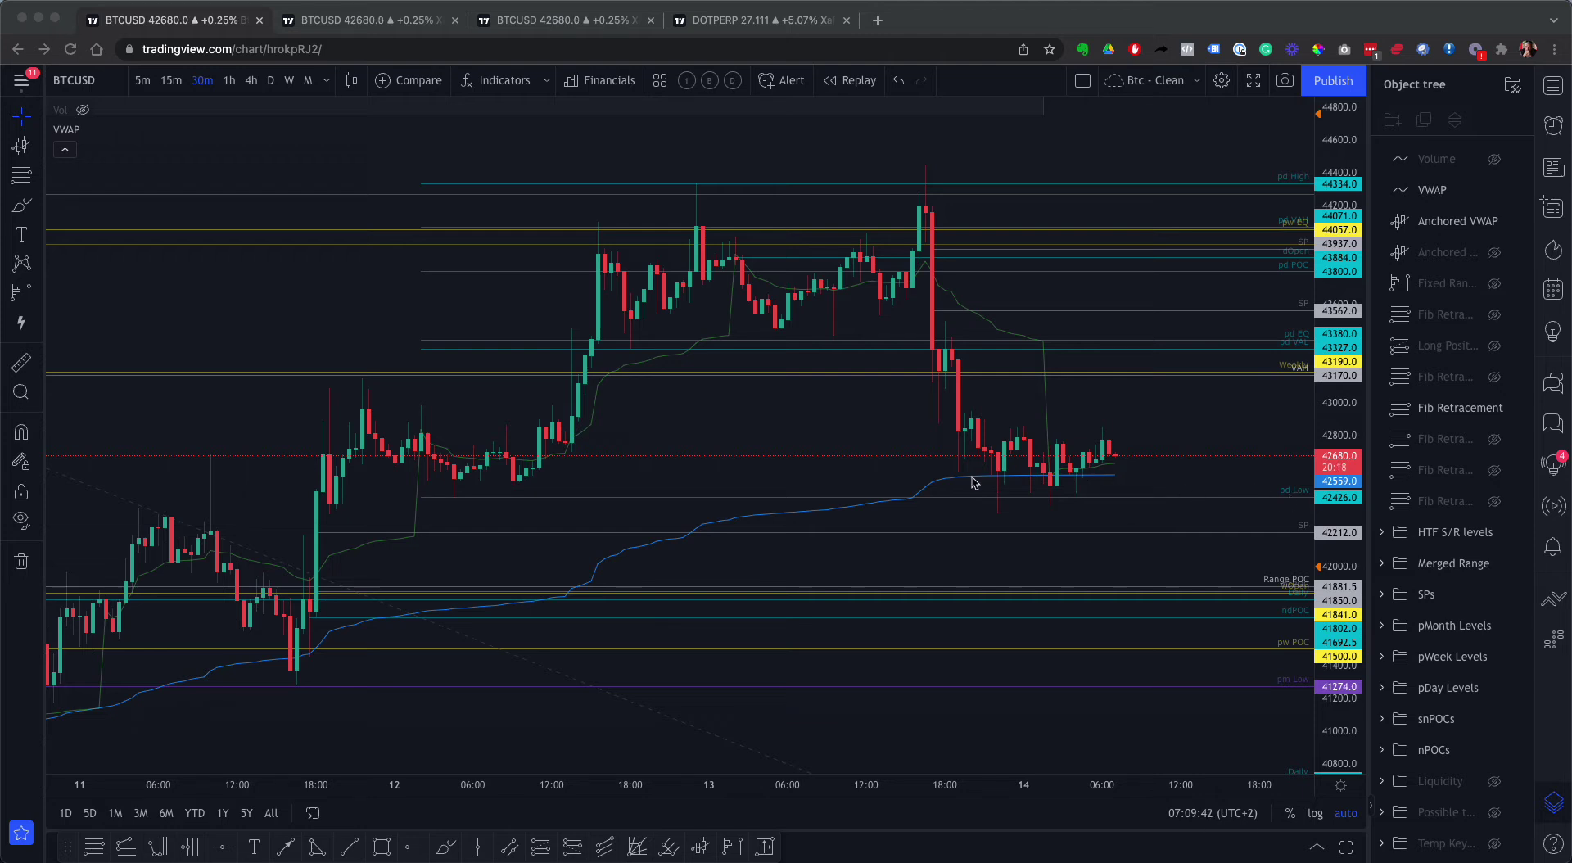
click(1494, 224)
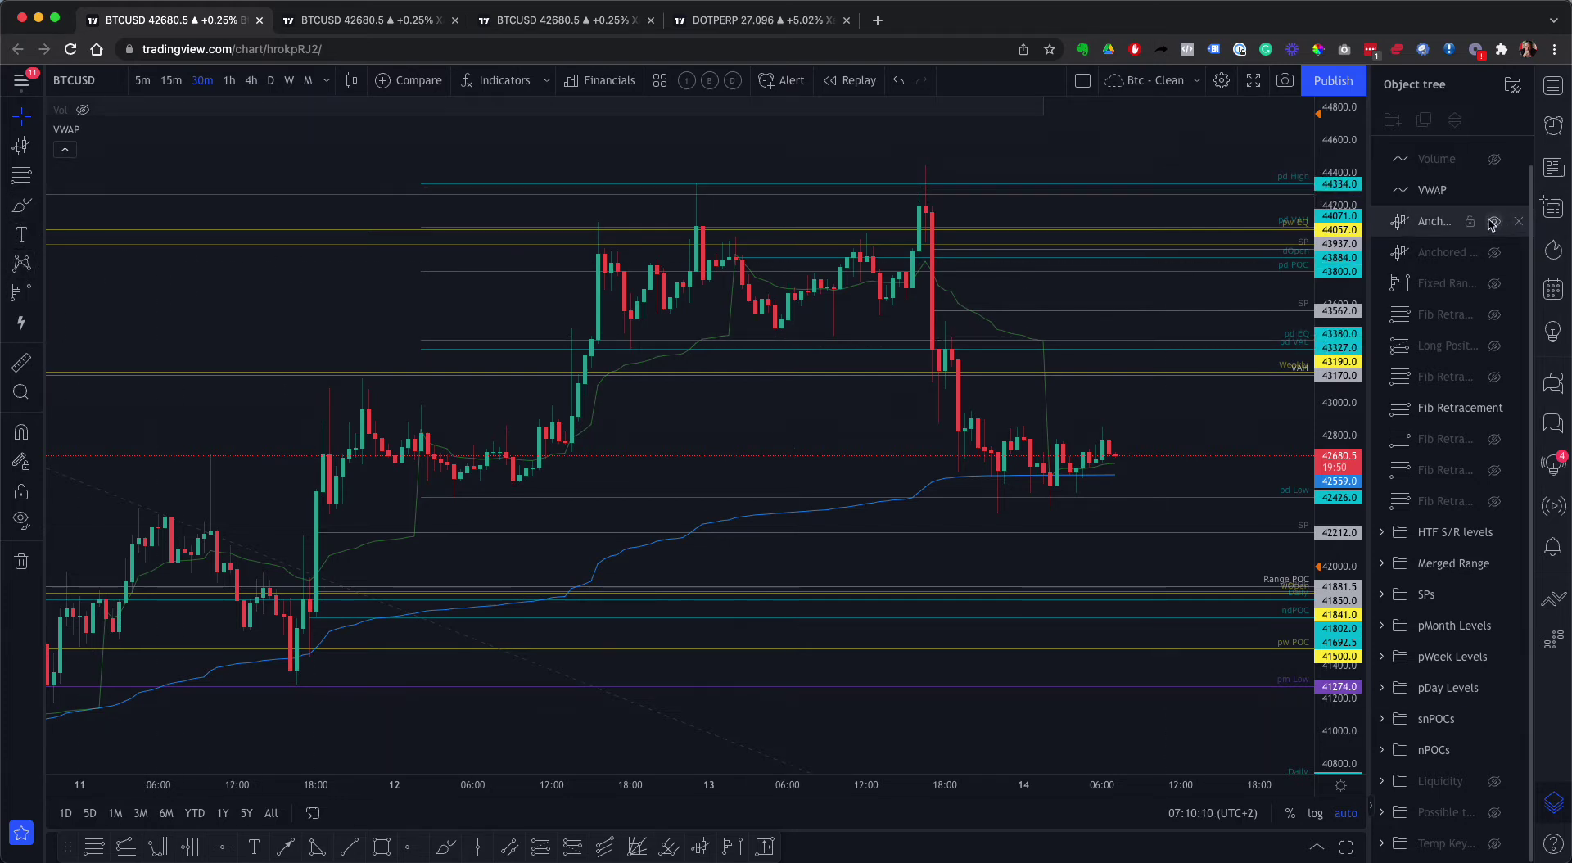
click(1494, 223)
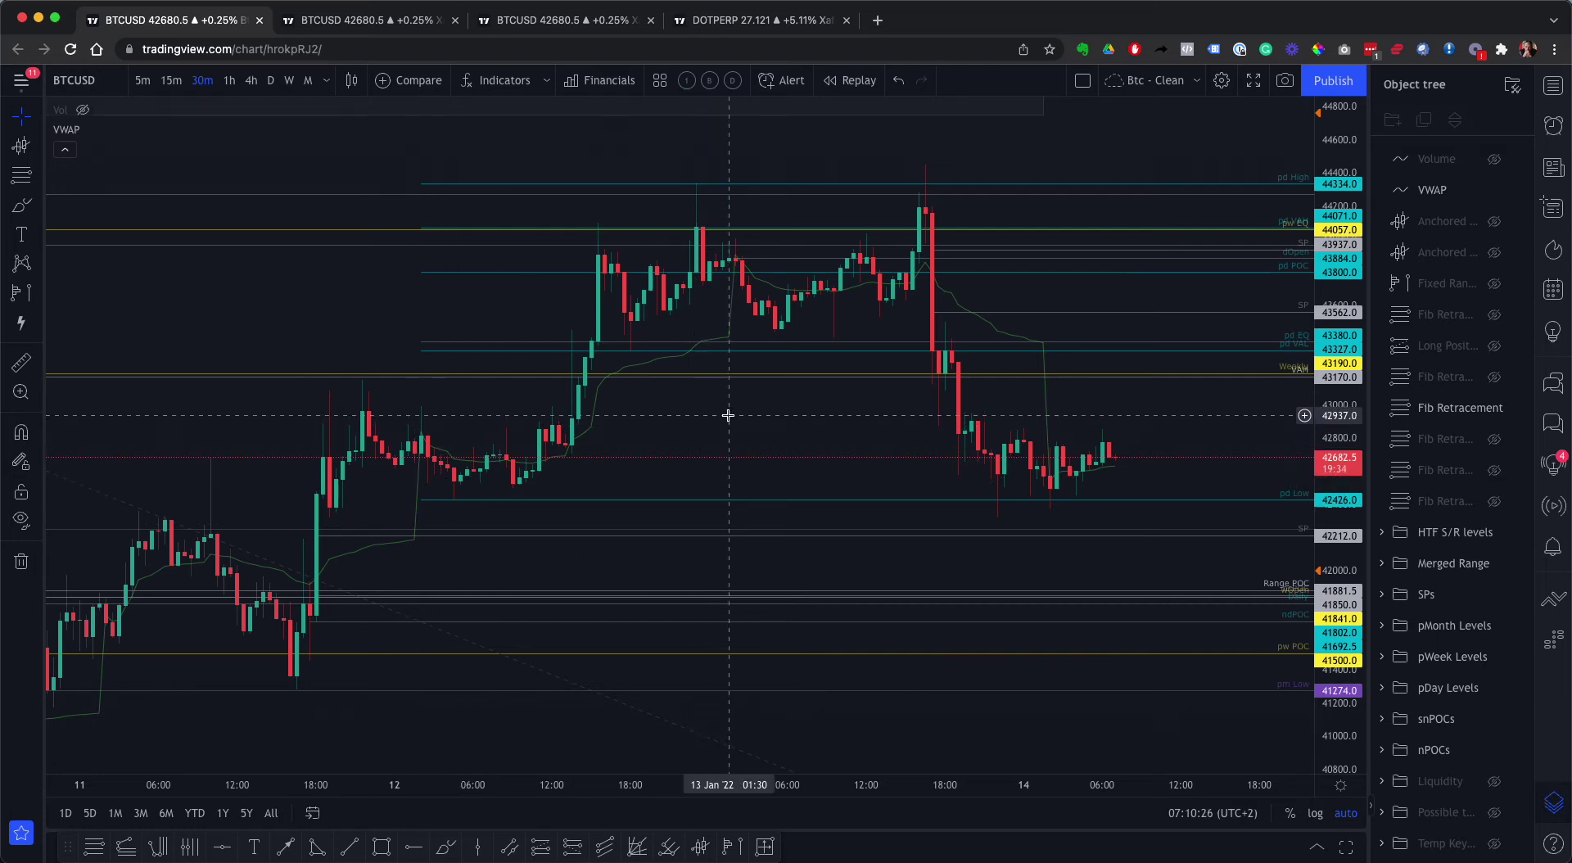
Expand the Merged Range group and show its first Fixed Range volume profile on the chart
scroll(727, 415, down, 1)
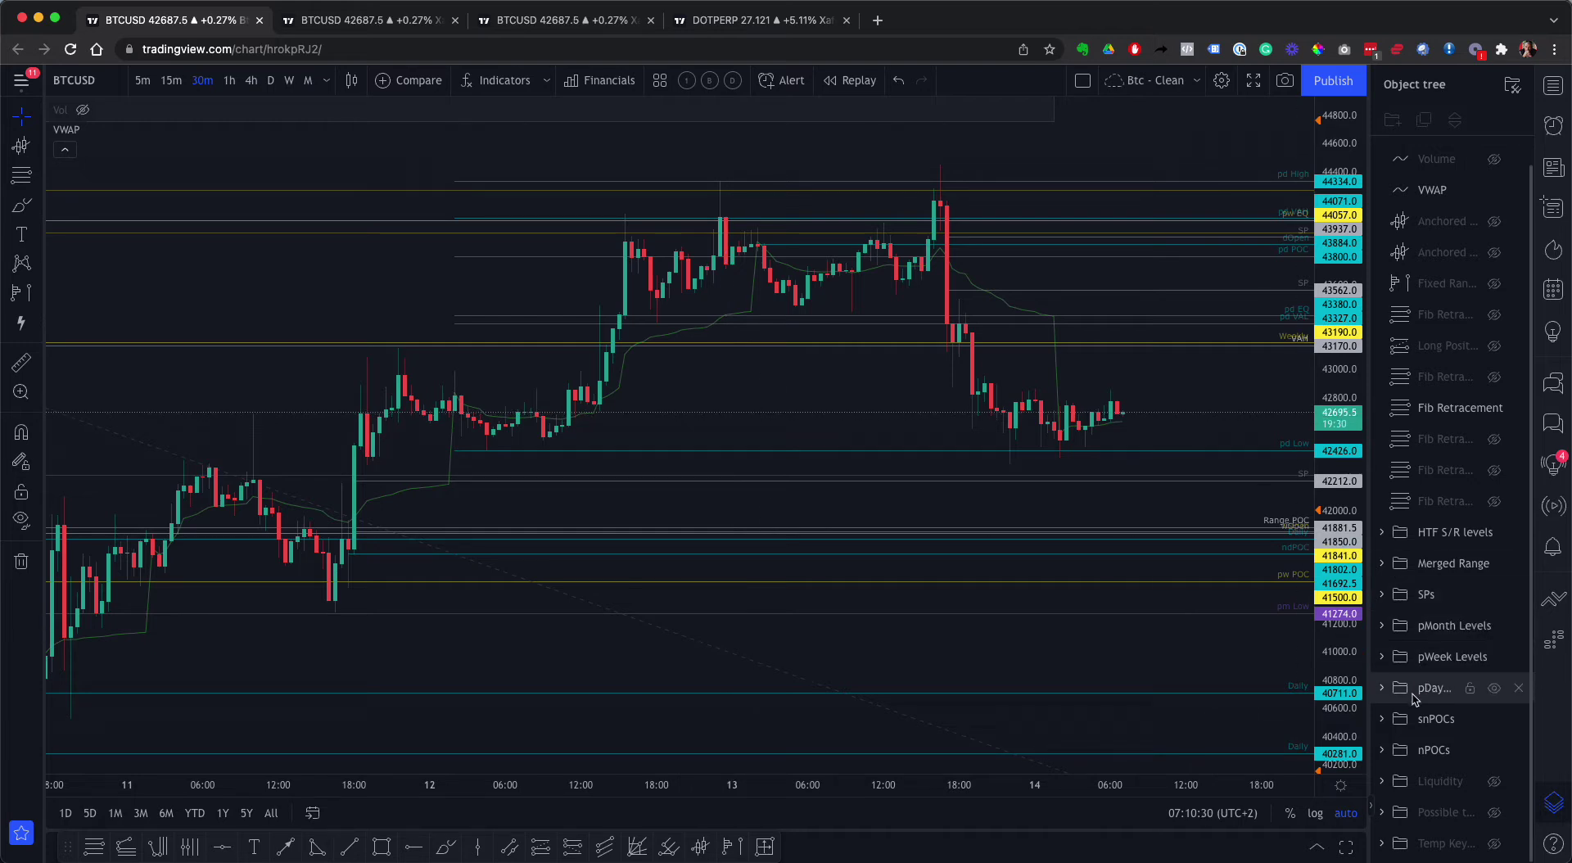
click(1380, 565)
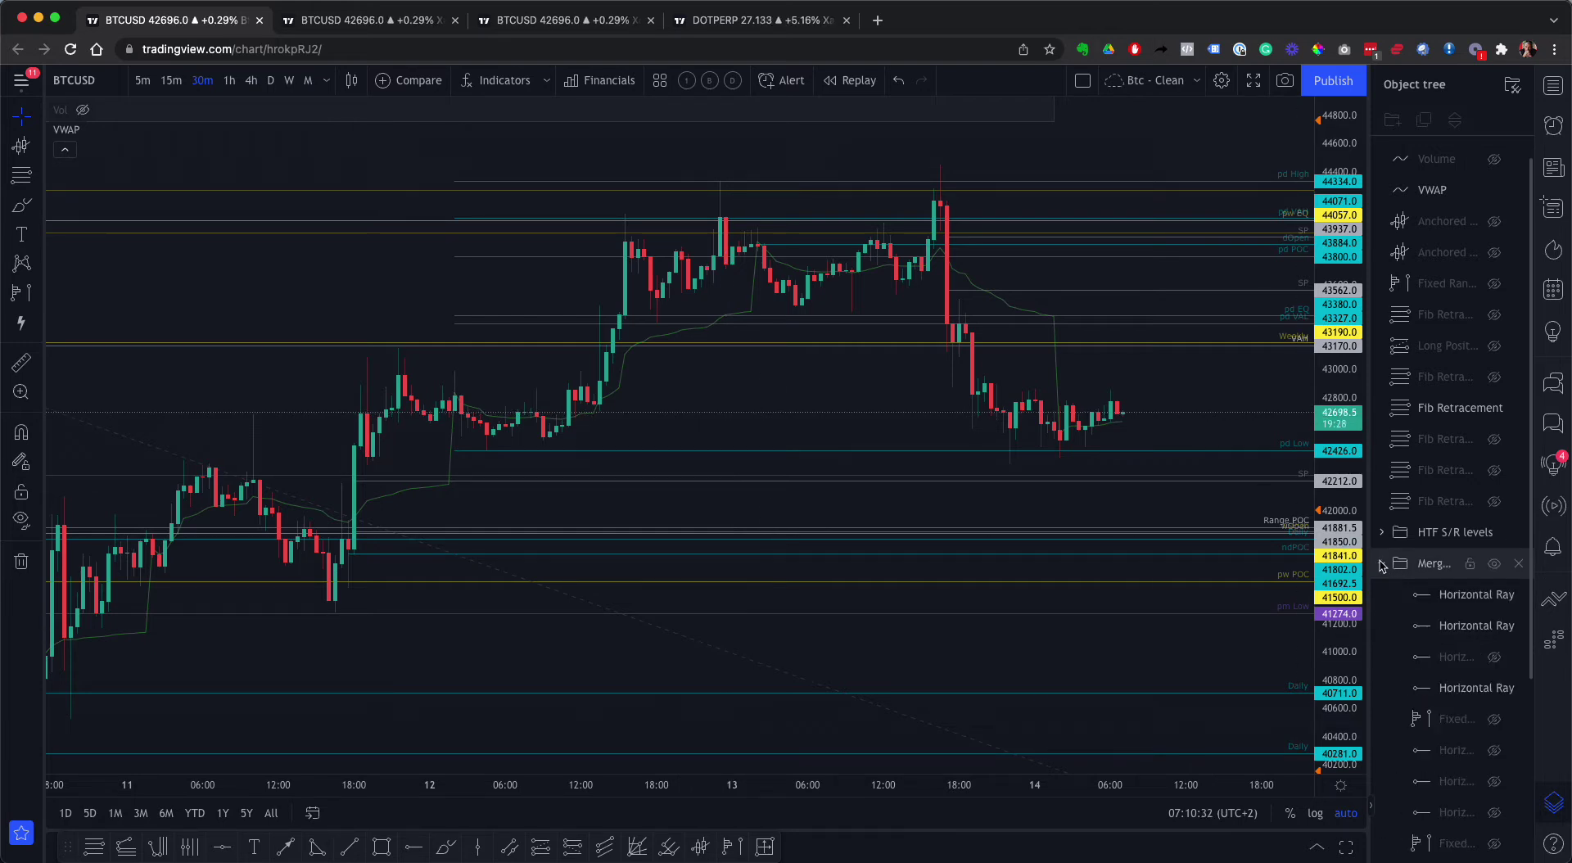
click(1494, 720)
click(1494, 689)
click(1494, 689)
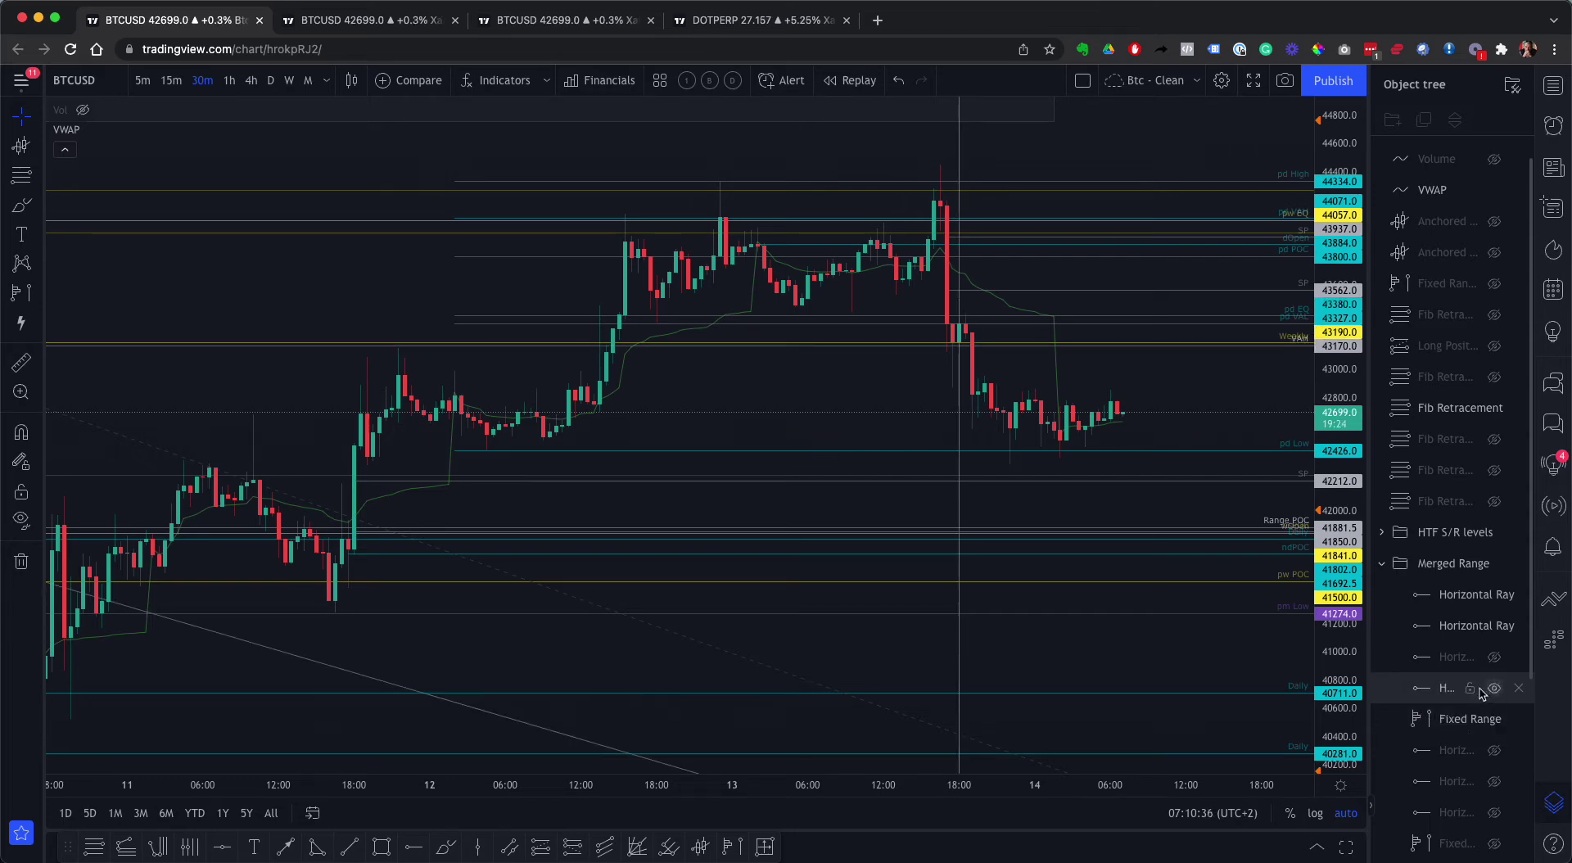
scroll(1013, 551, down, 3)
scroll(1013, 551, down, 8)
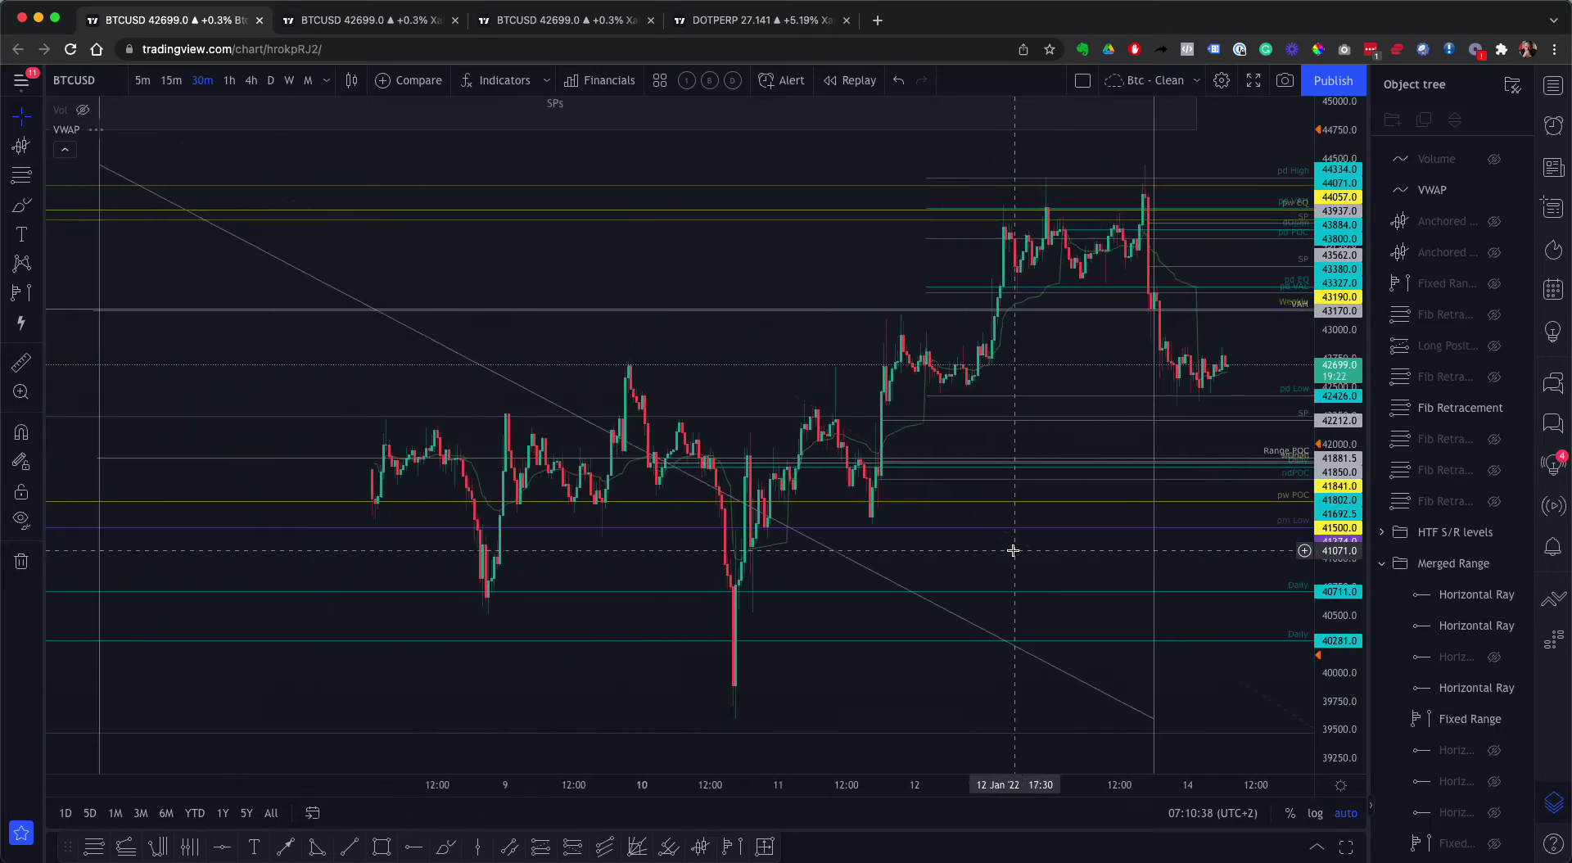
scroll(1042, 544, right, 3)
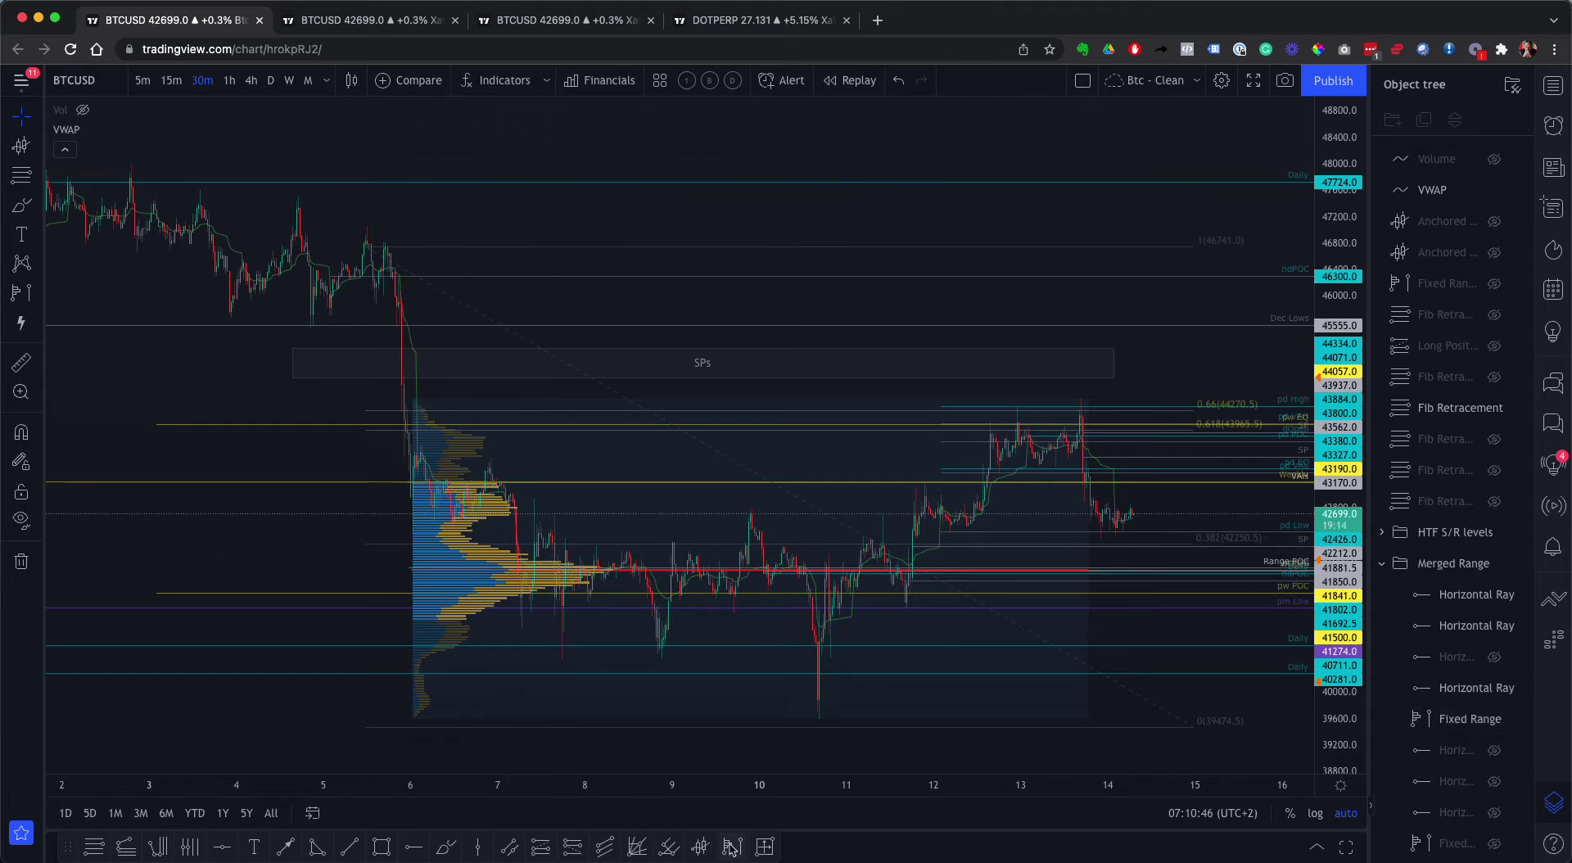
Extend the end of the Fixed Range volume profile to the latest candle, 14 Jan 07:30
click(428, 568)
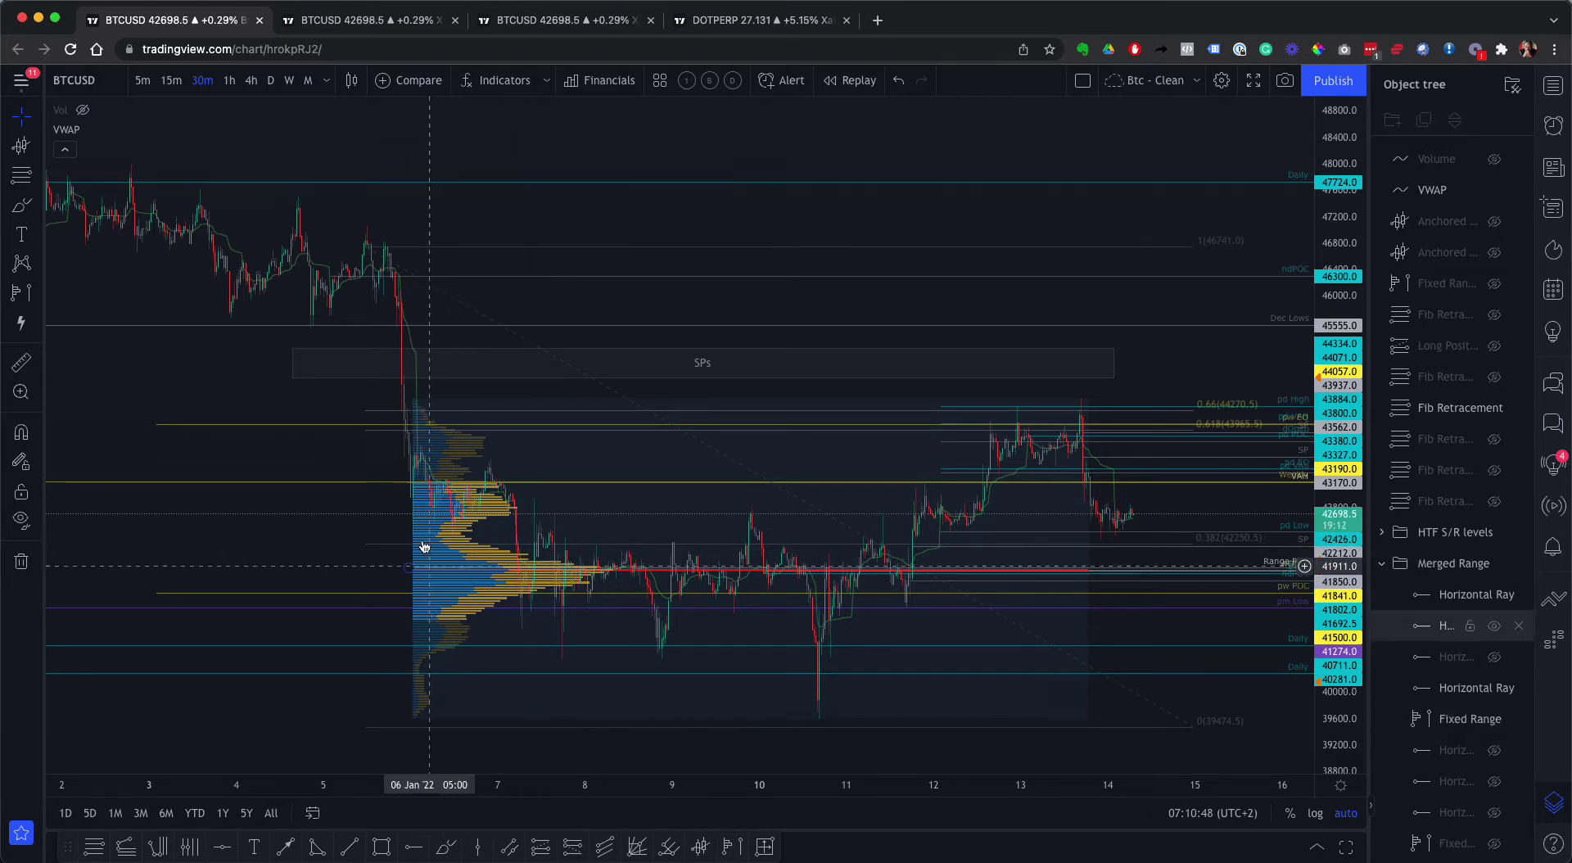
click(680, 540)
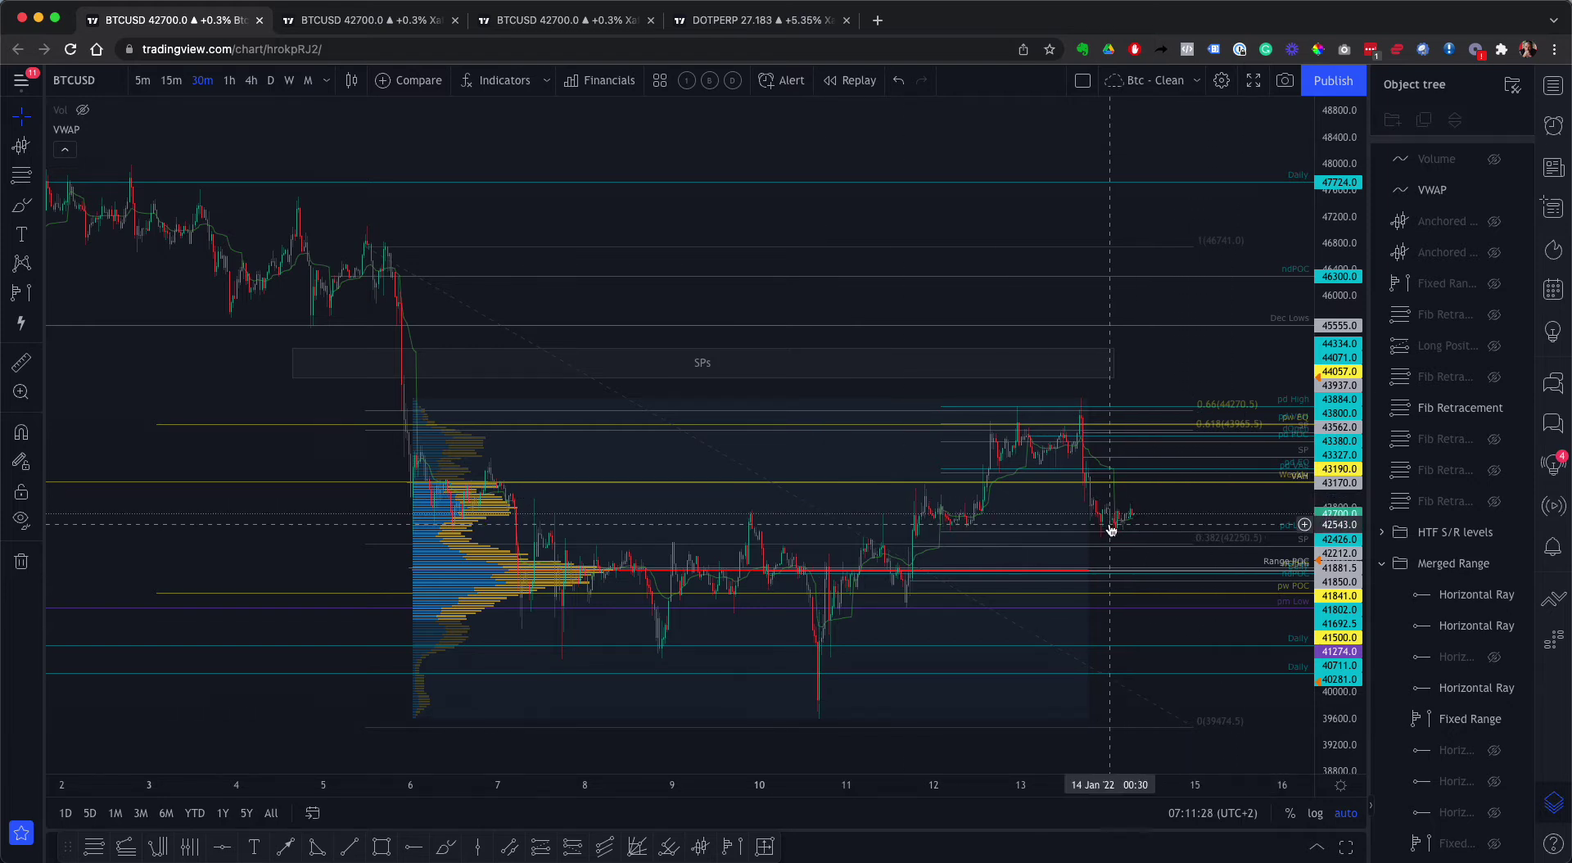
click(434, 610)
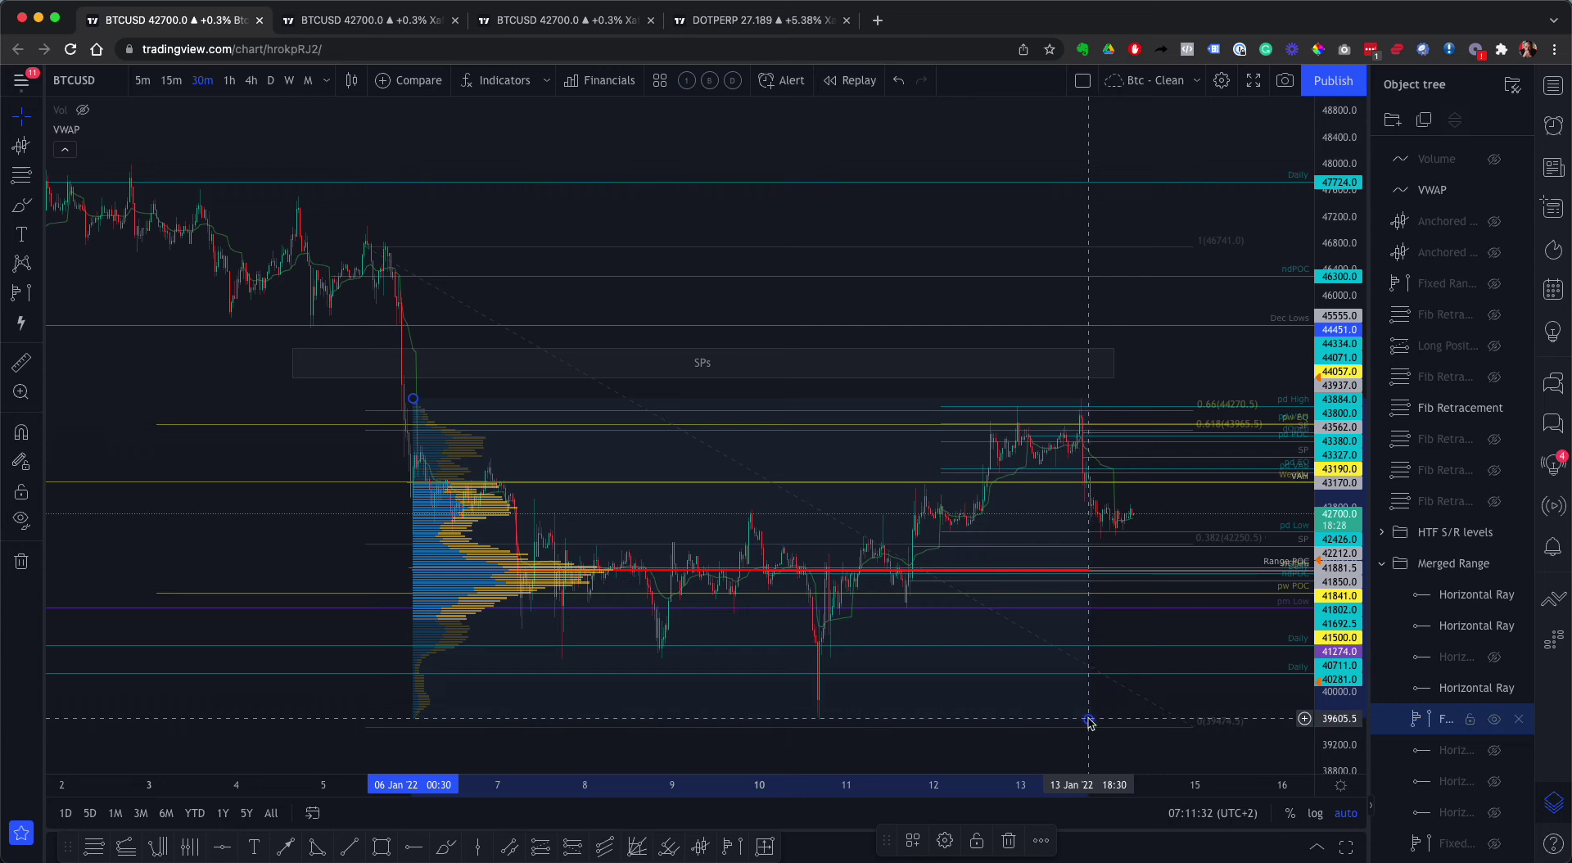
drag(1088, 720, 1153, 717)
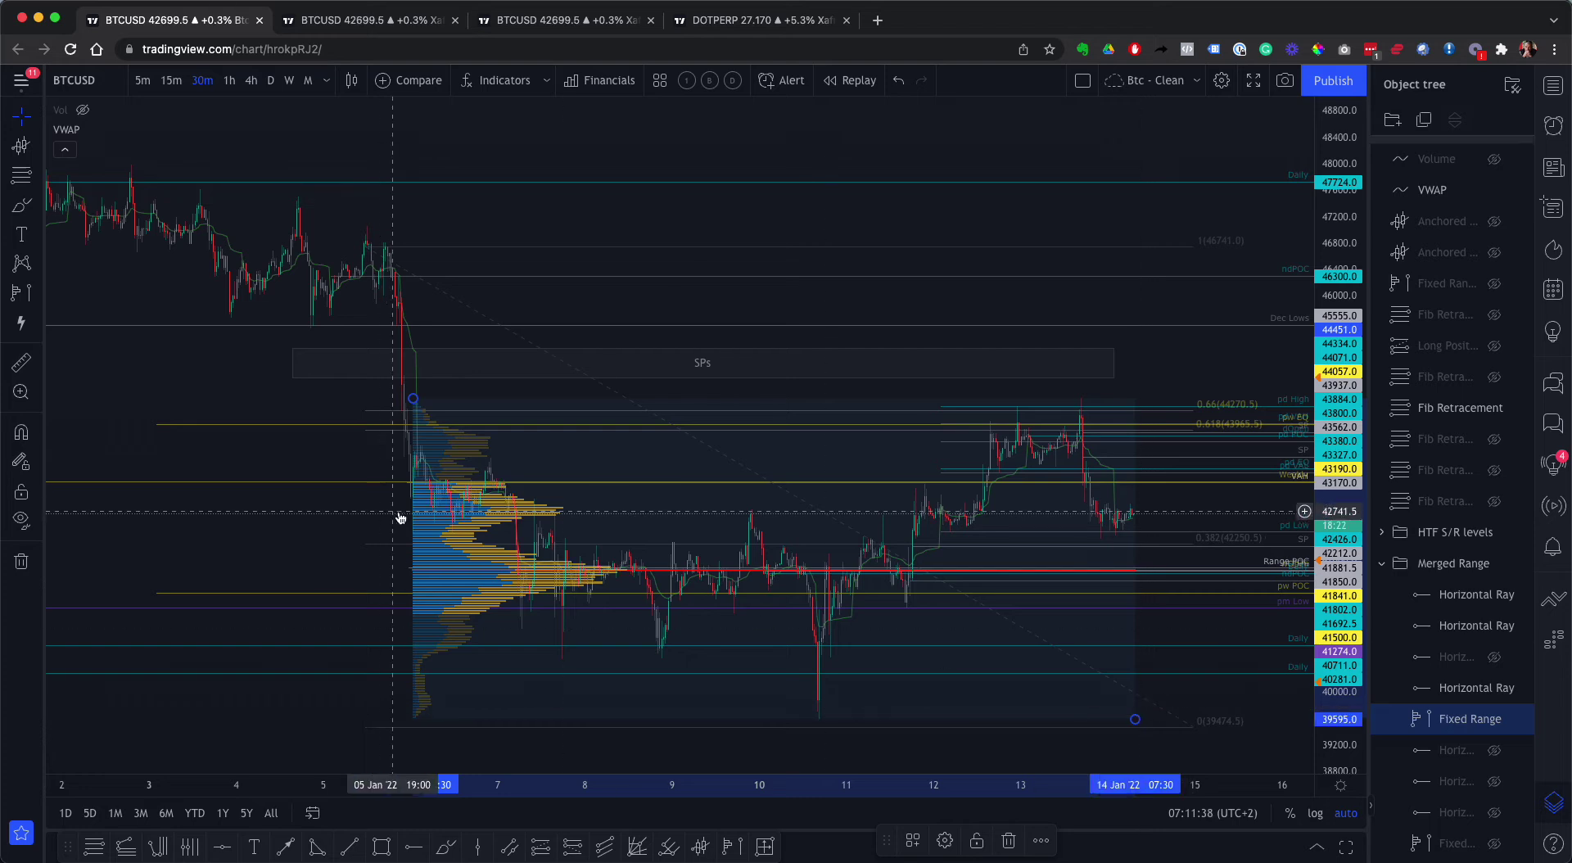
Realign the Range POC ray to 41861.5, and show the VAL ray and align it to 41179.5
drag(412, 486, 409, 573)
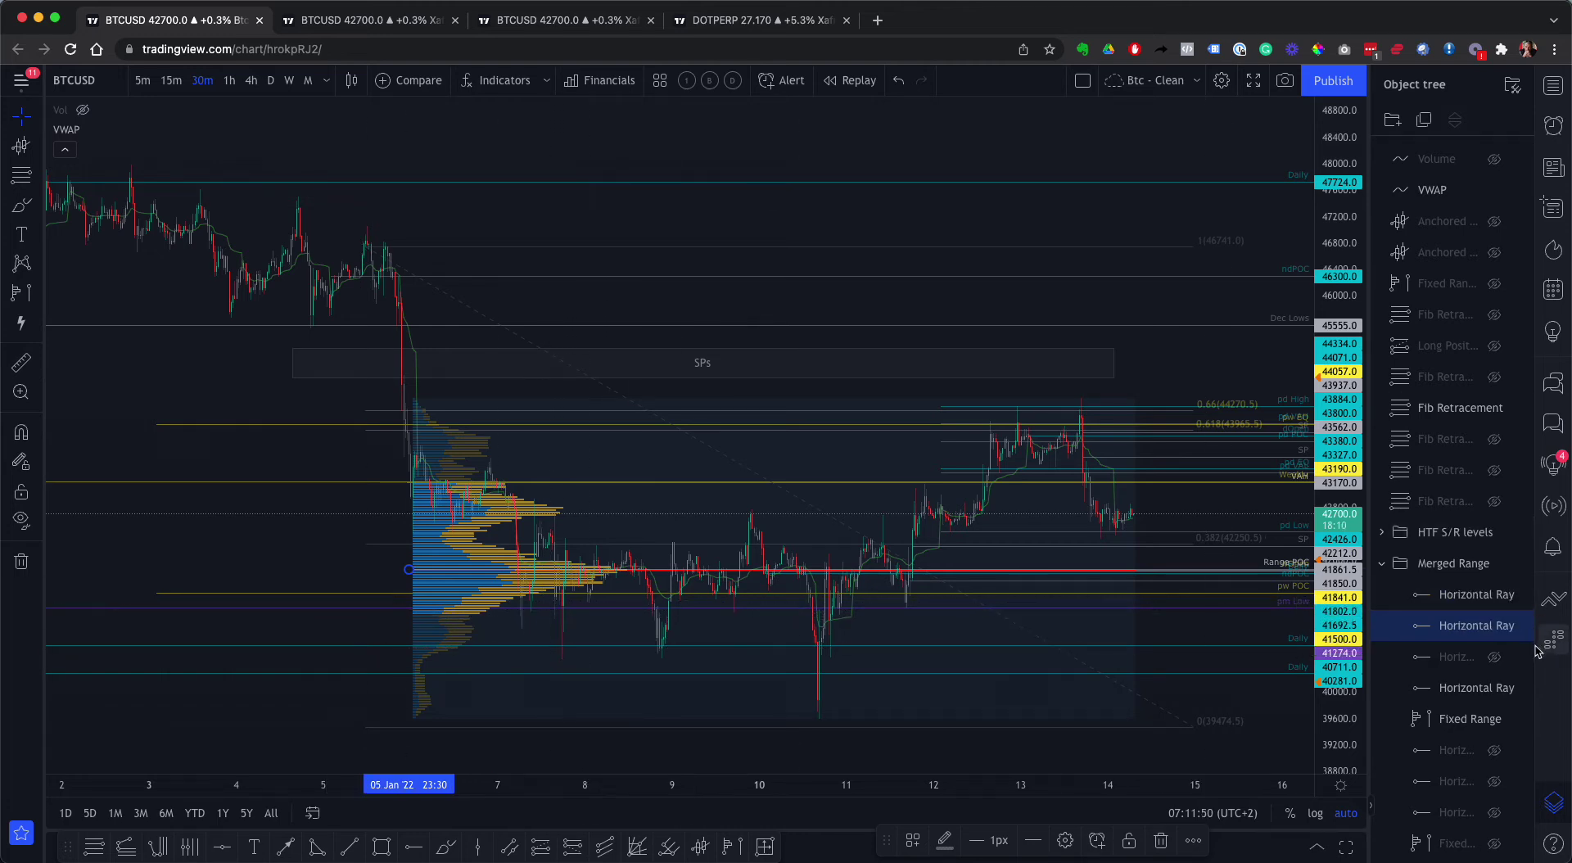
click(1494, 657)
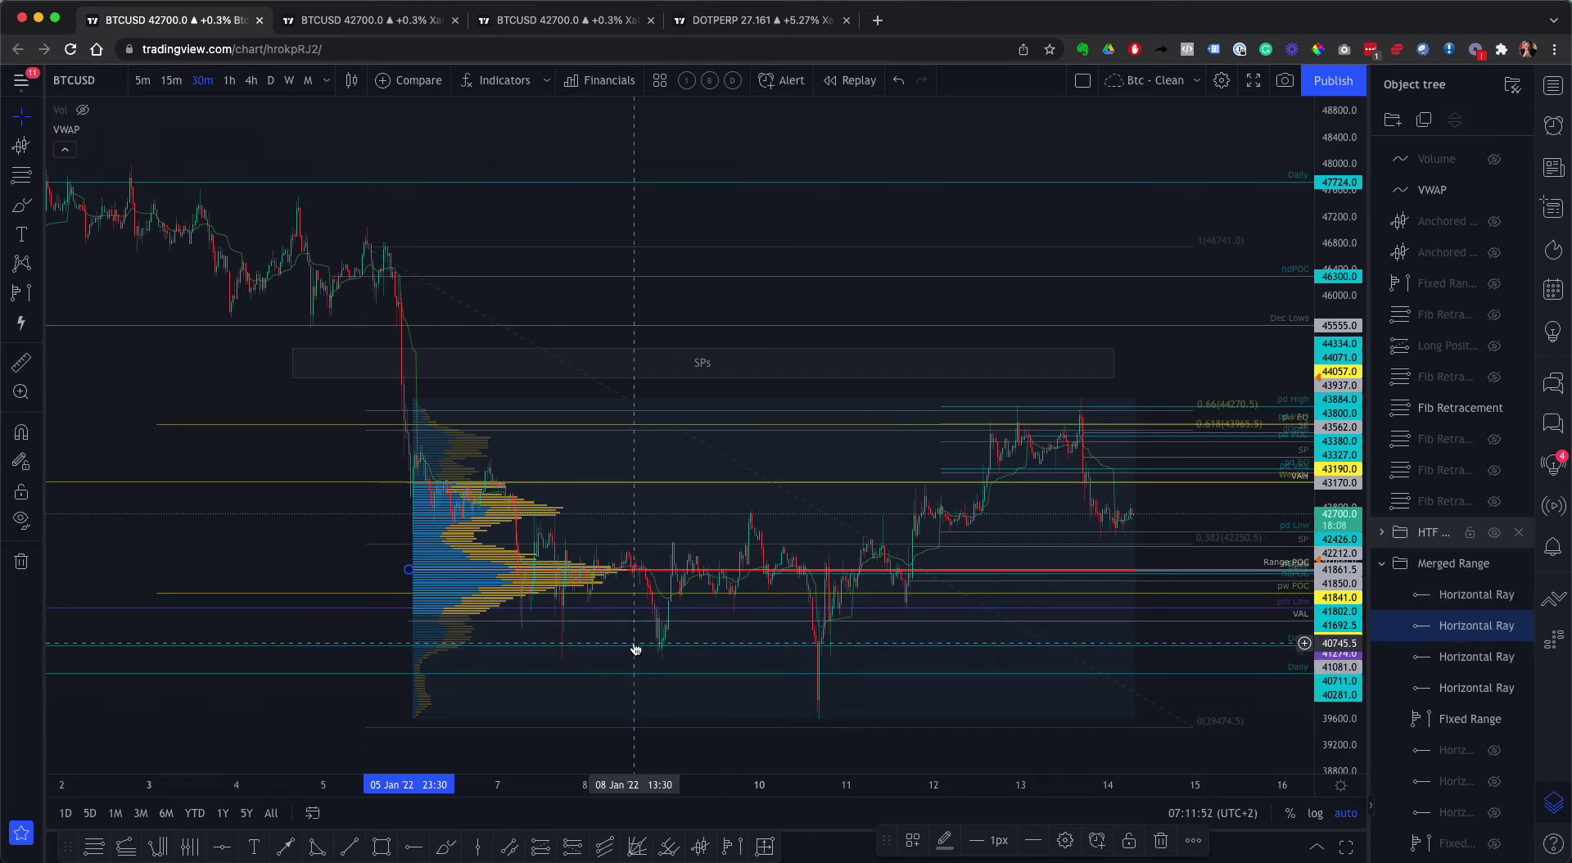
drag(414, 624, 407, 614)
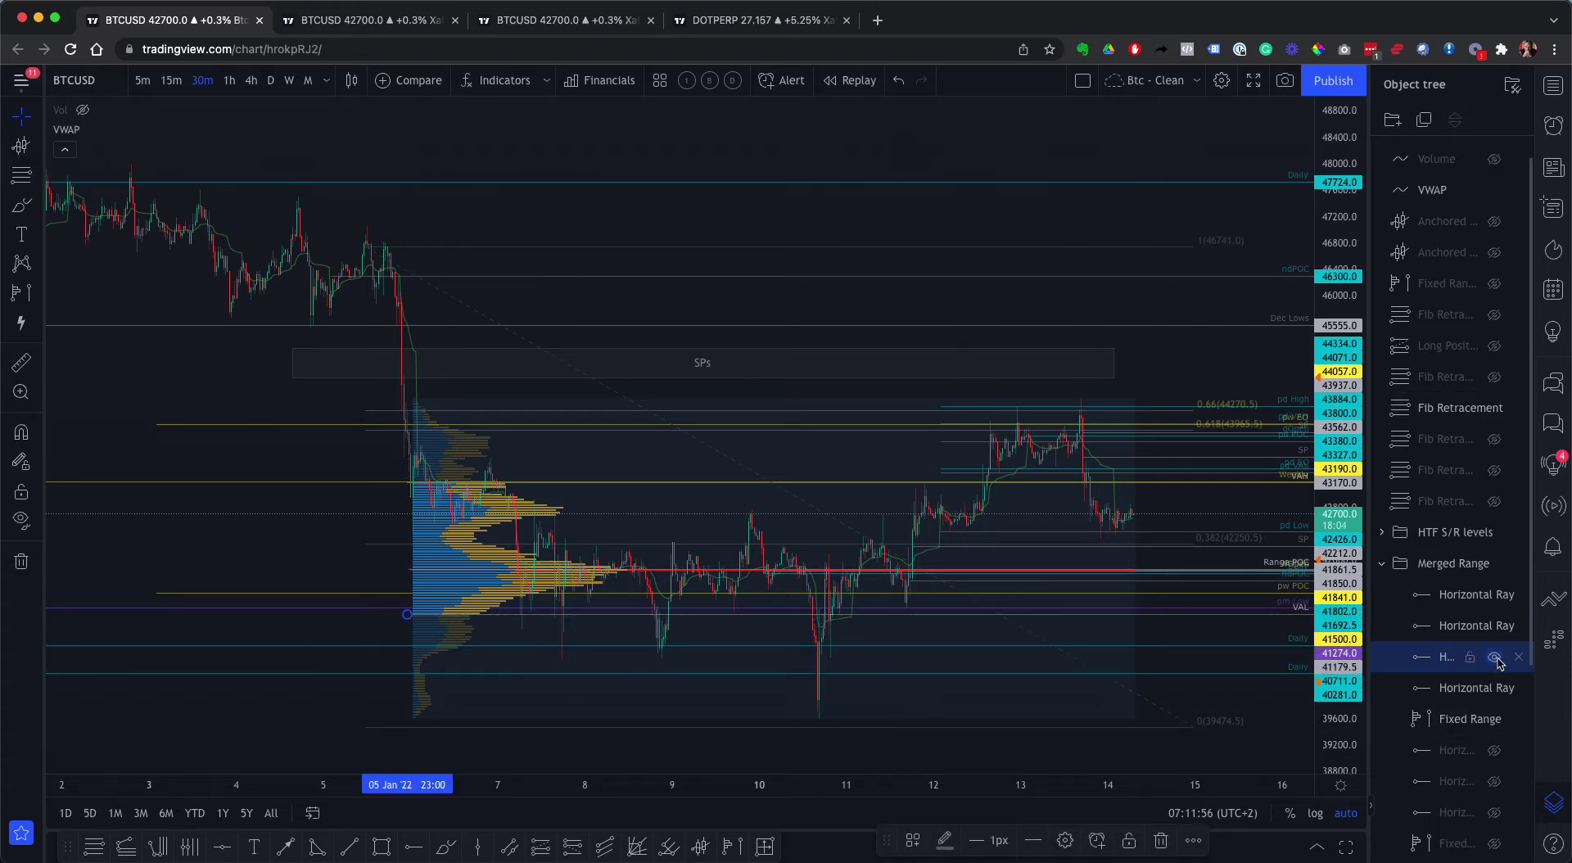
Collapse the Merged Range group and hide the Merged Range, pMonth Levels and pWeek Levels groups
click(1382, 565)
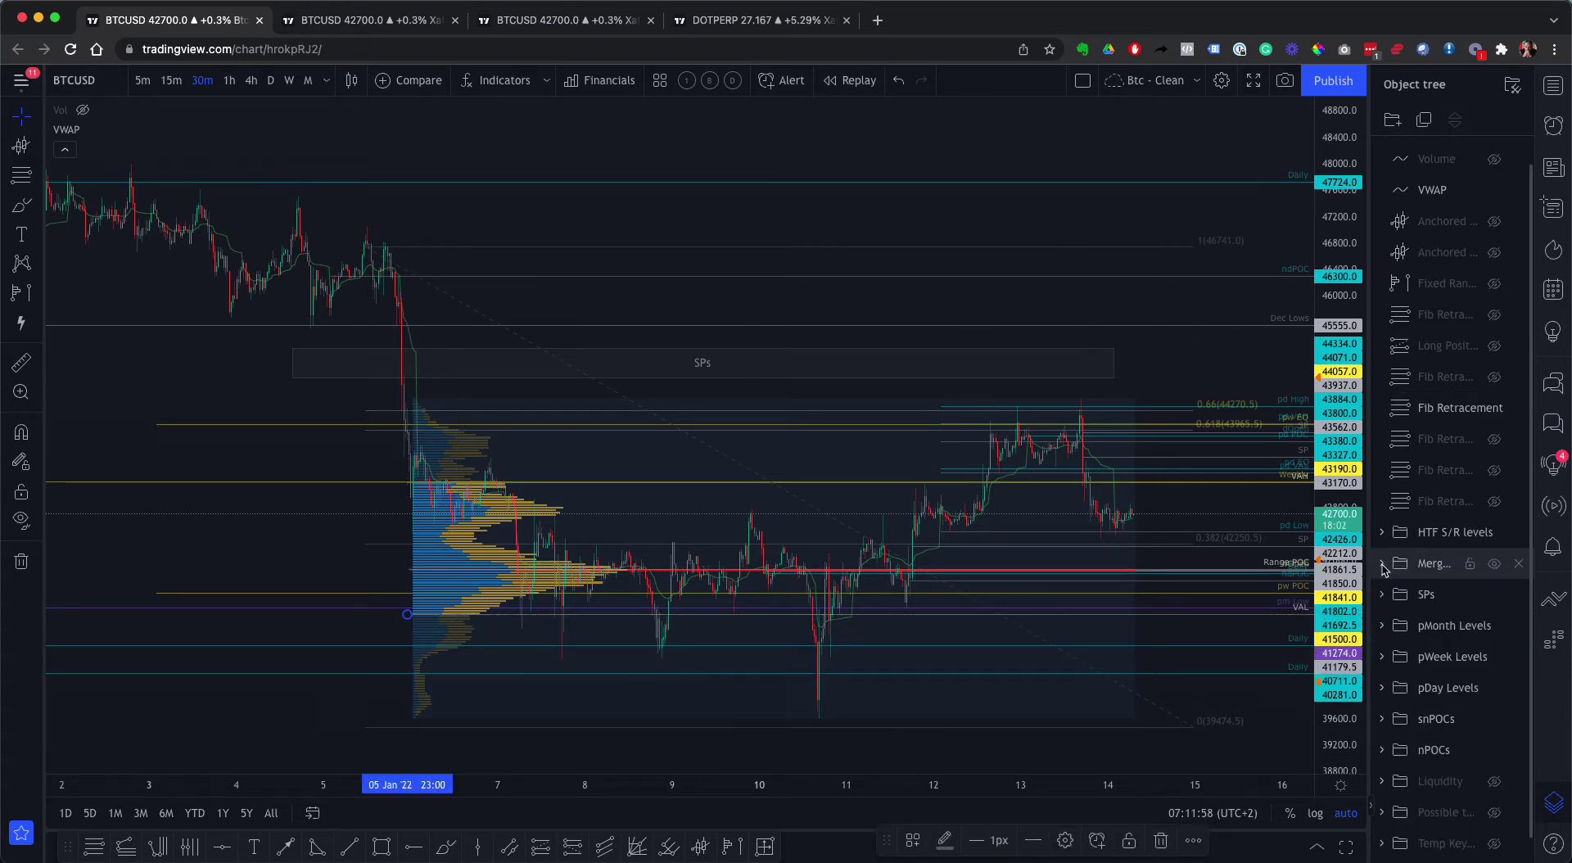
click(1494, 563)
scroll(1109, 599, up, 1)
scroll(1109, 598, up, 5)
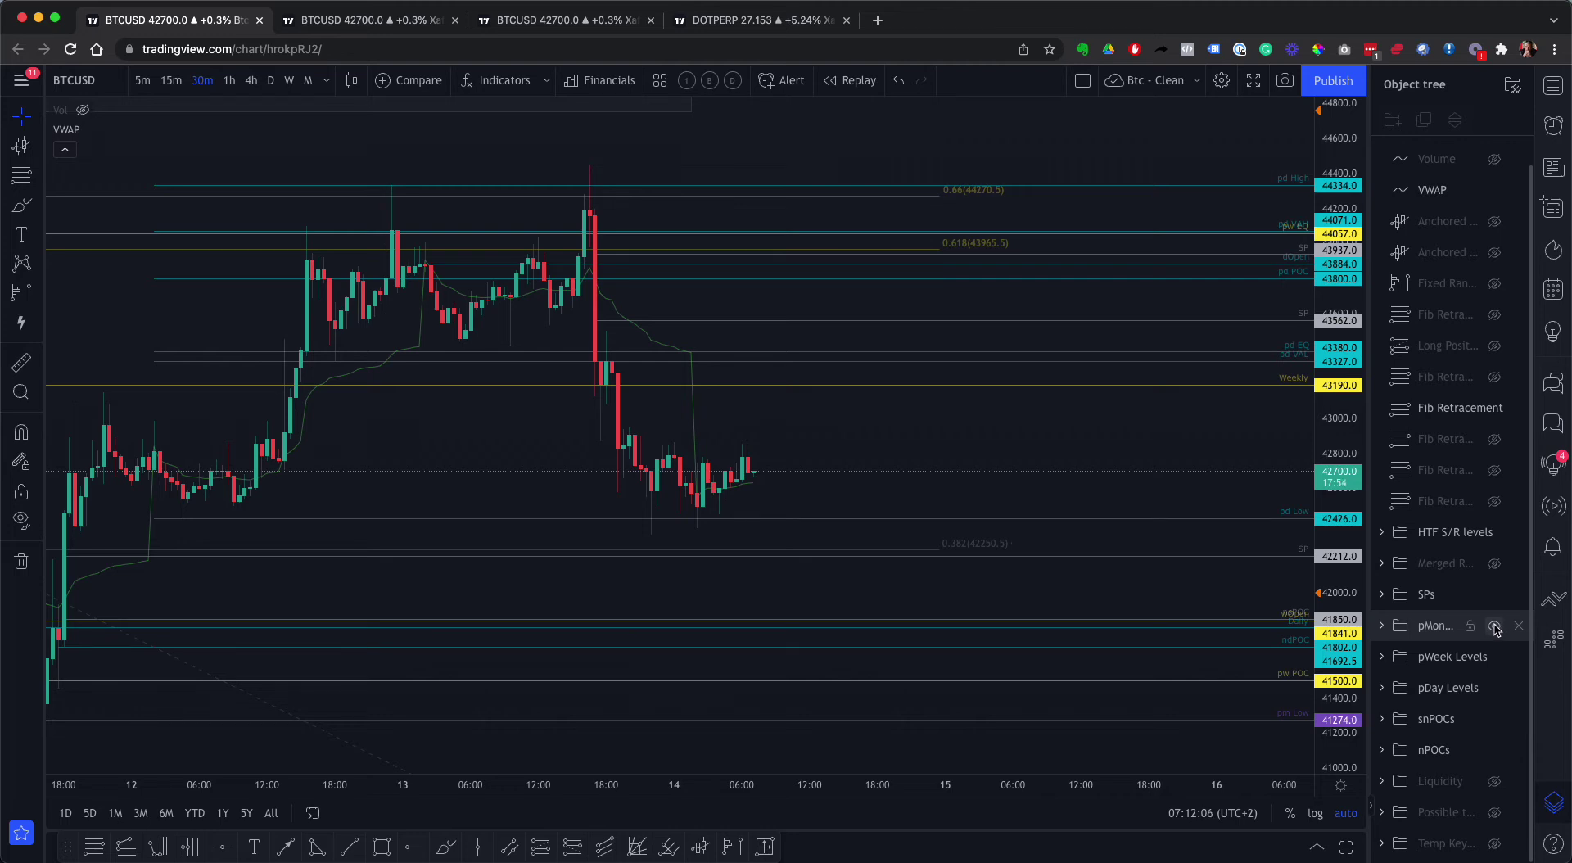
click(1494, 627)
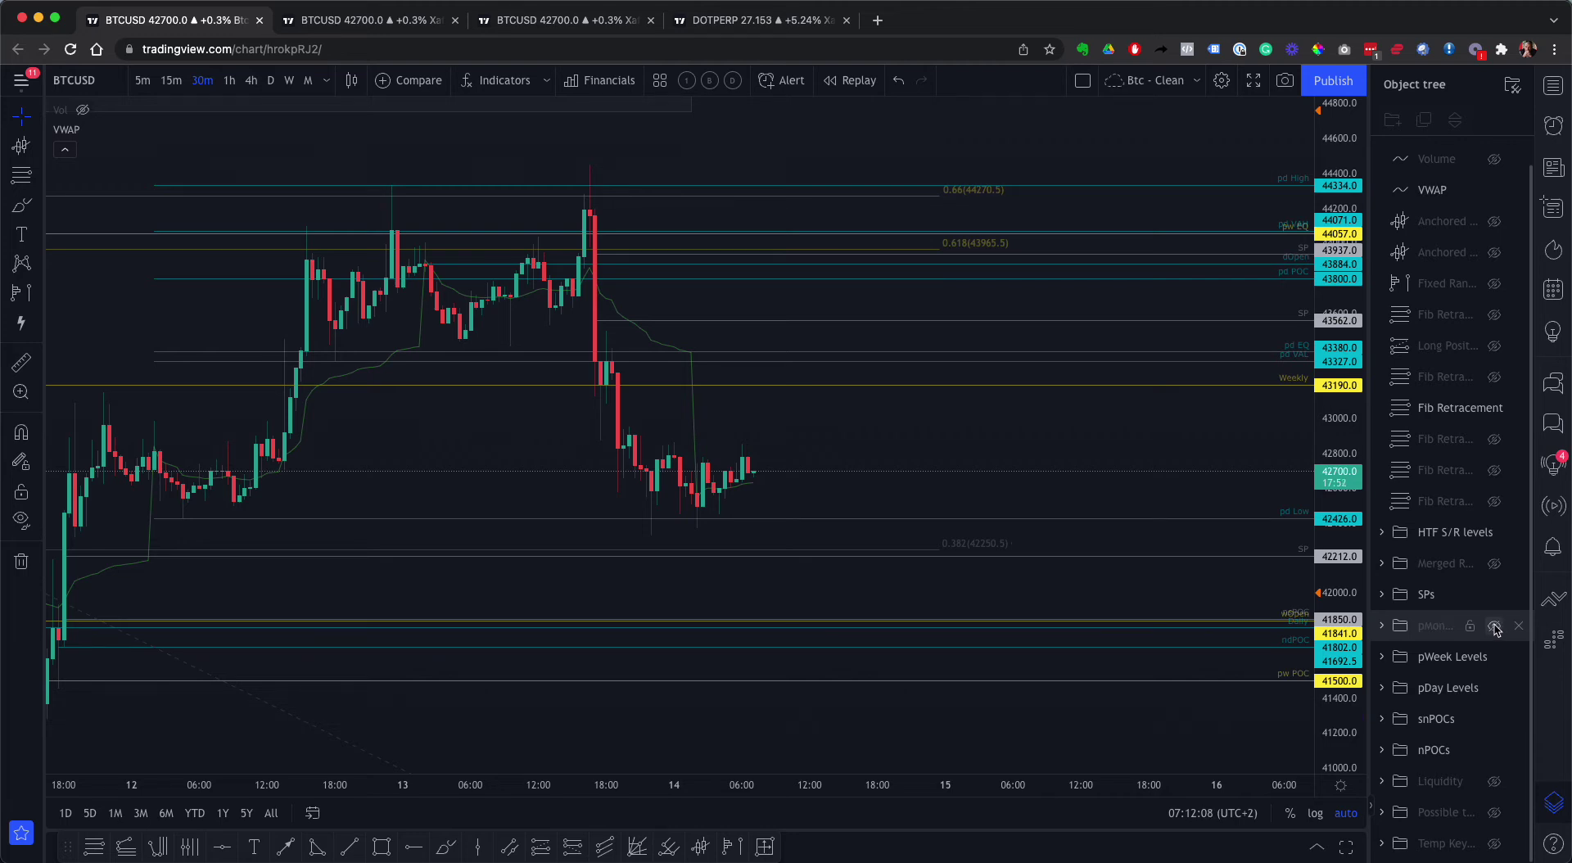
click(1493, 658)
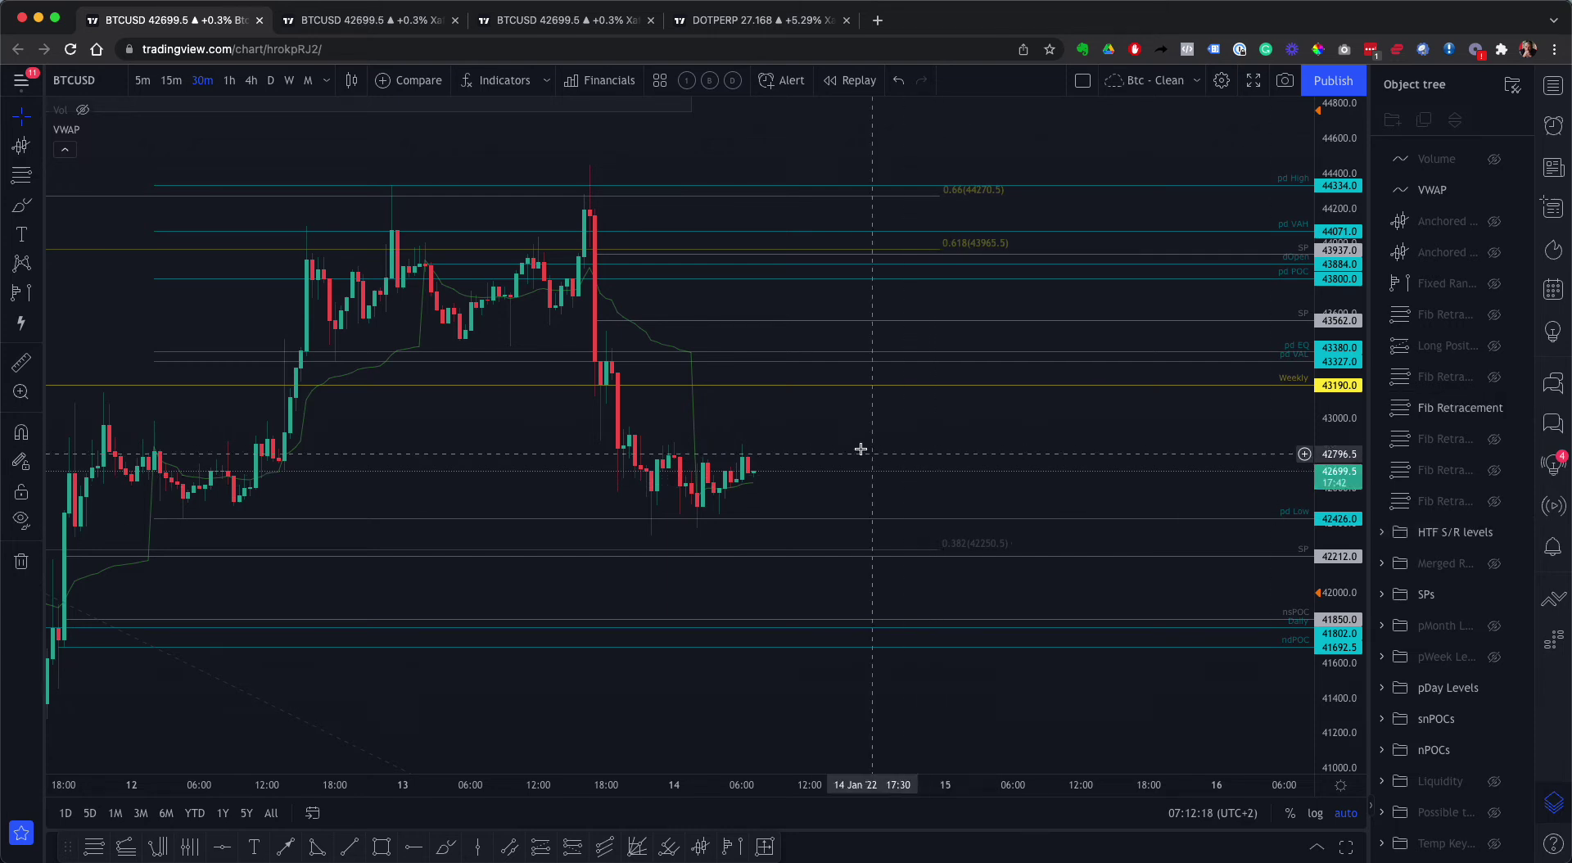
Switch the BTCUSD chart to the 1D interval
scroll(861, 449, up, 2)
scroll(861, 447, up, 1)
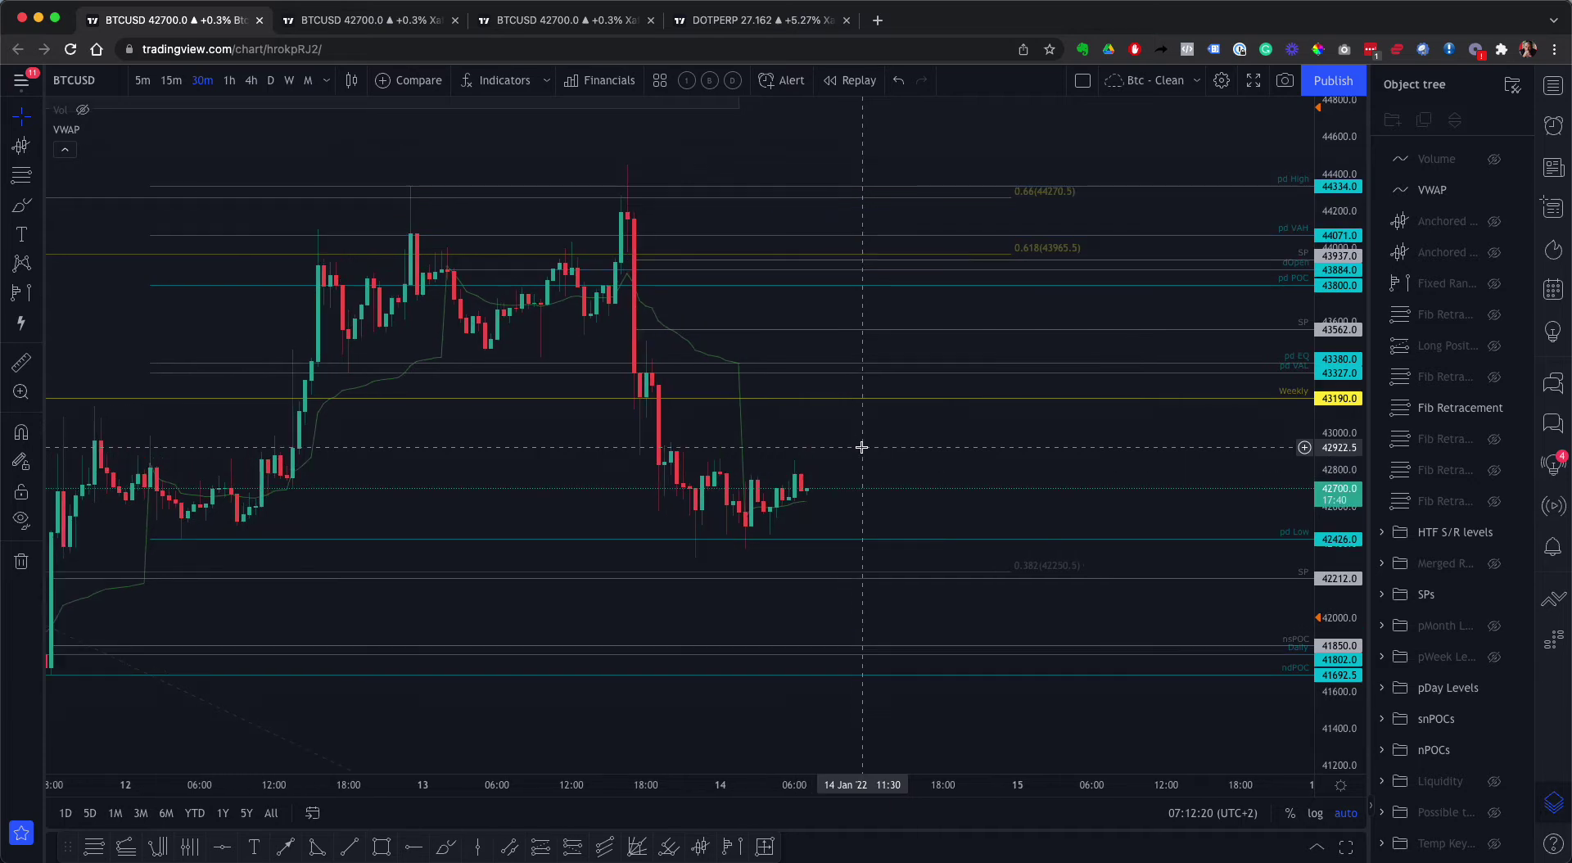
text(1D)
key(Return)
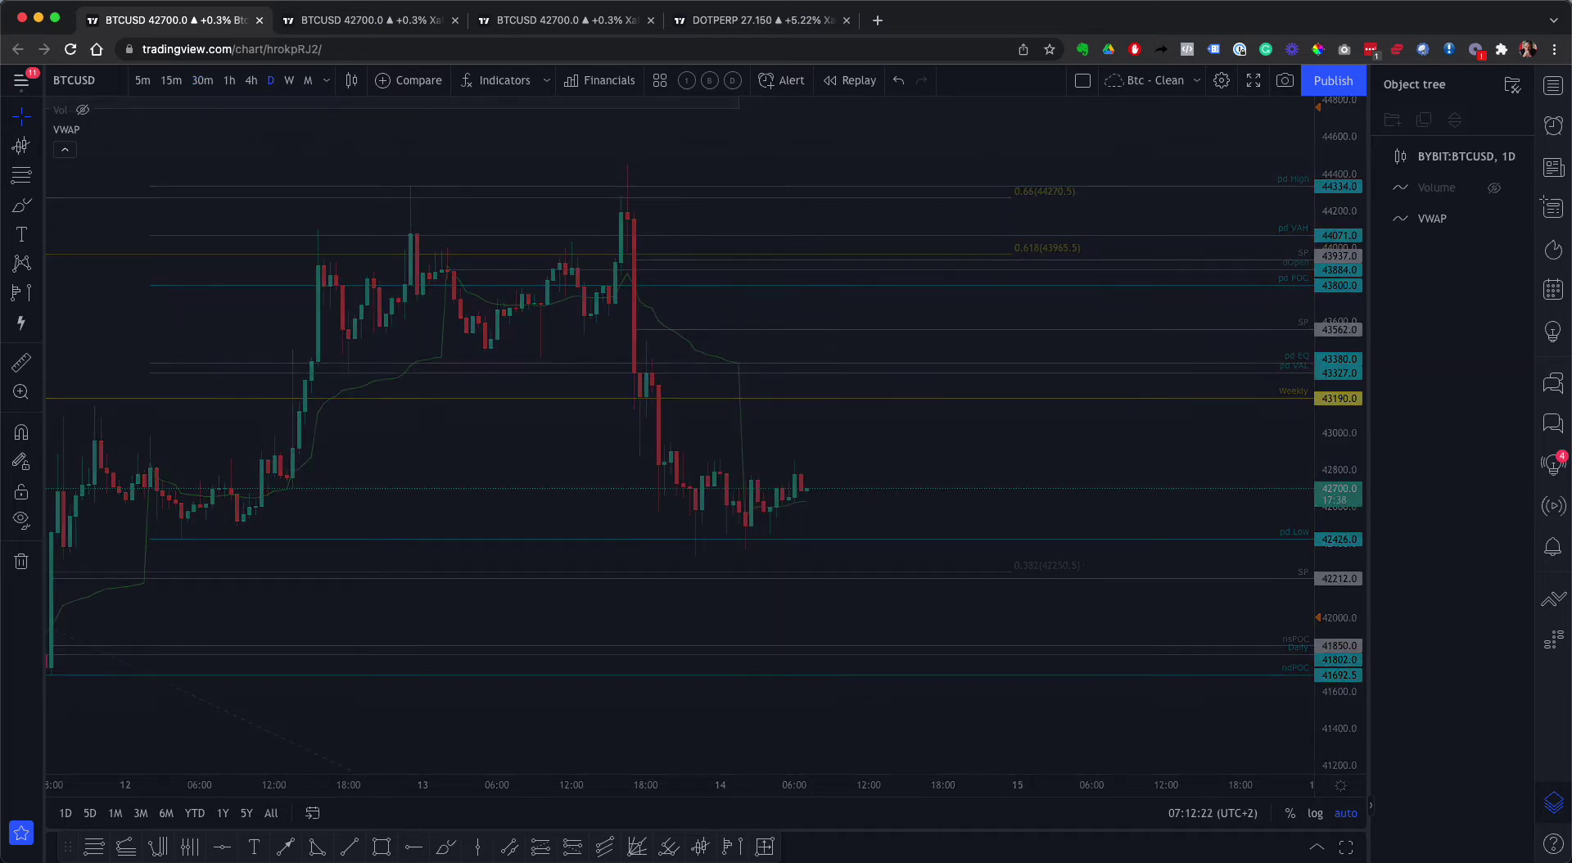
scroll(863, 447, up, 5)
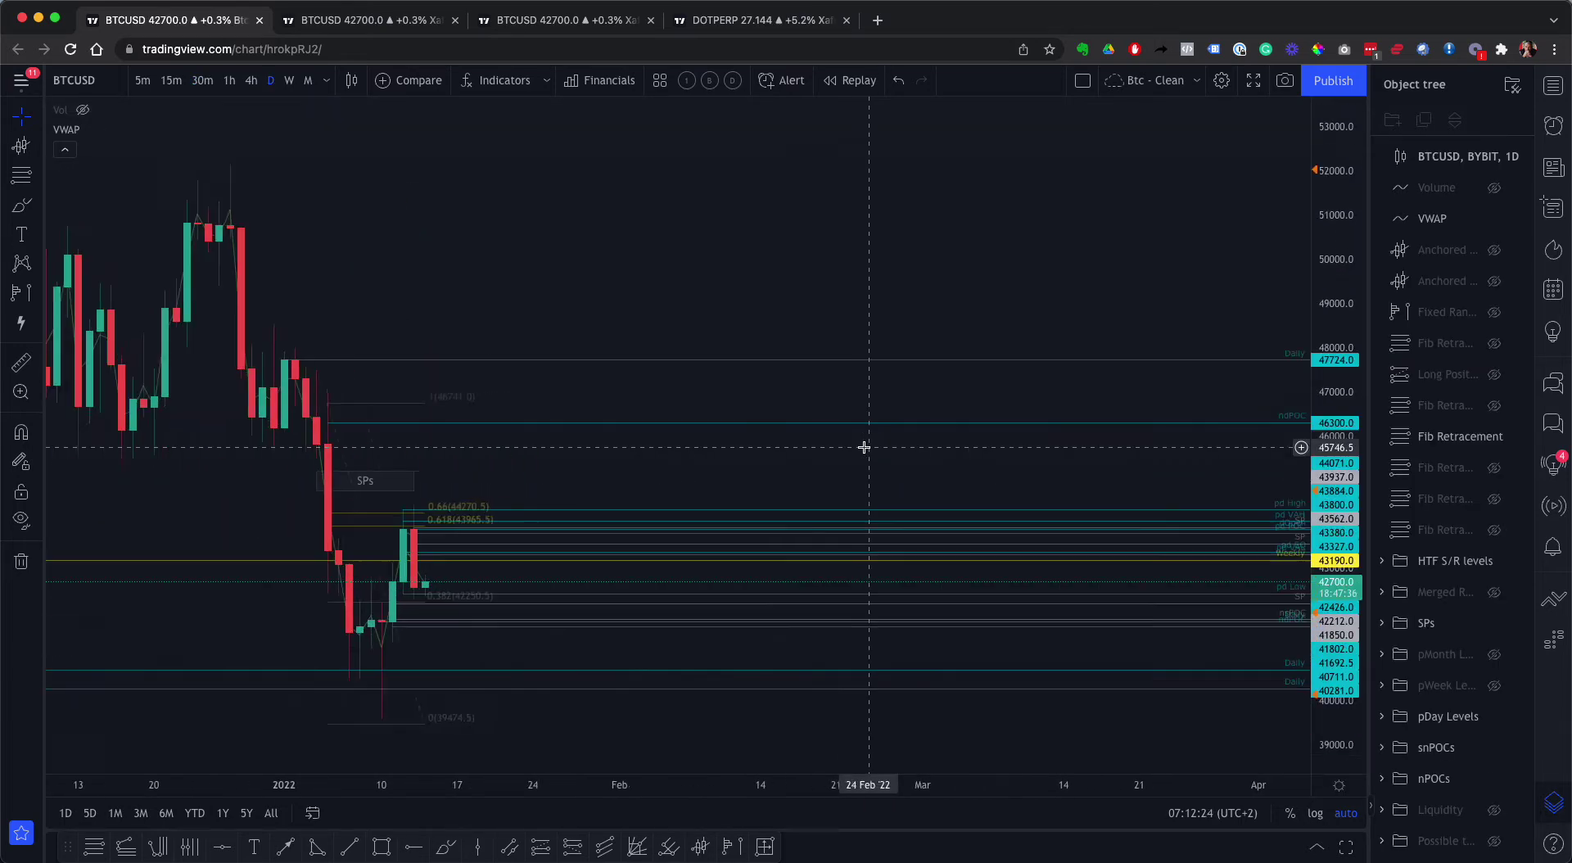
scroll(864, 447, down, 3)
scroll(864, 447, up, 3)
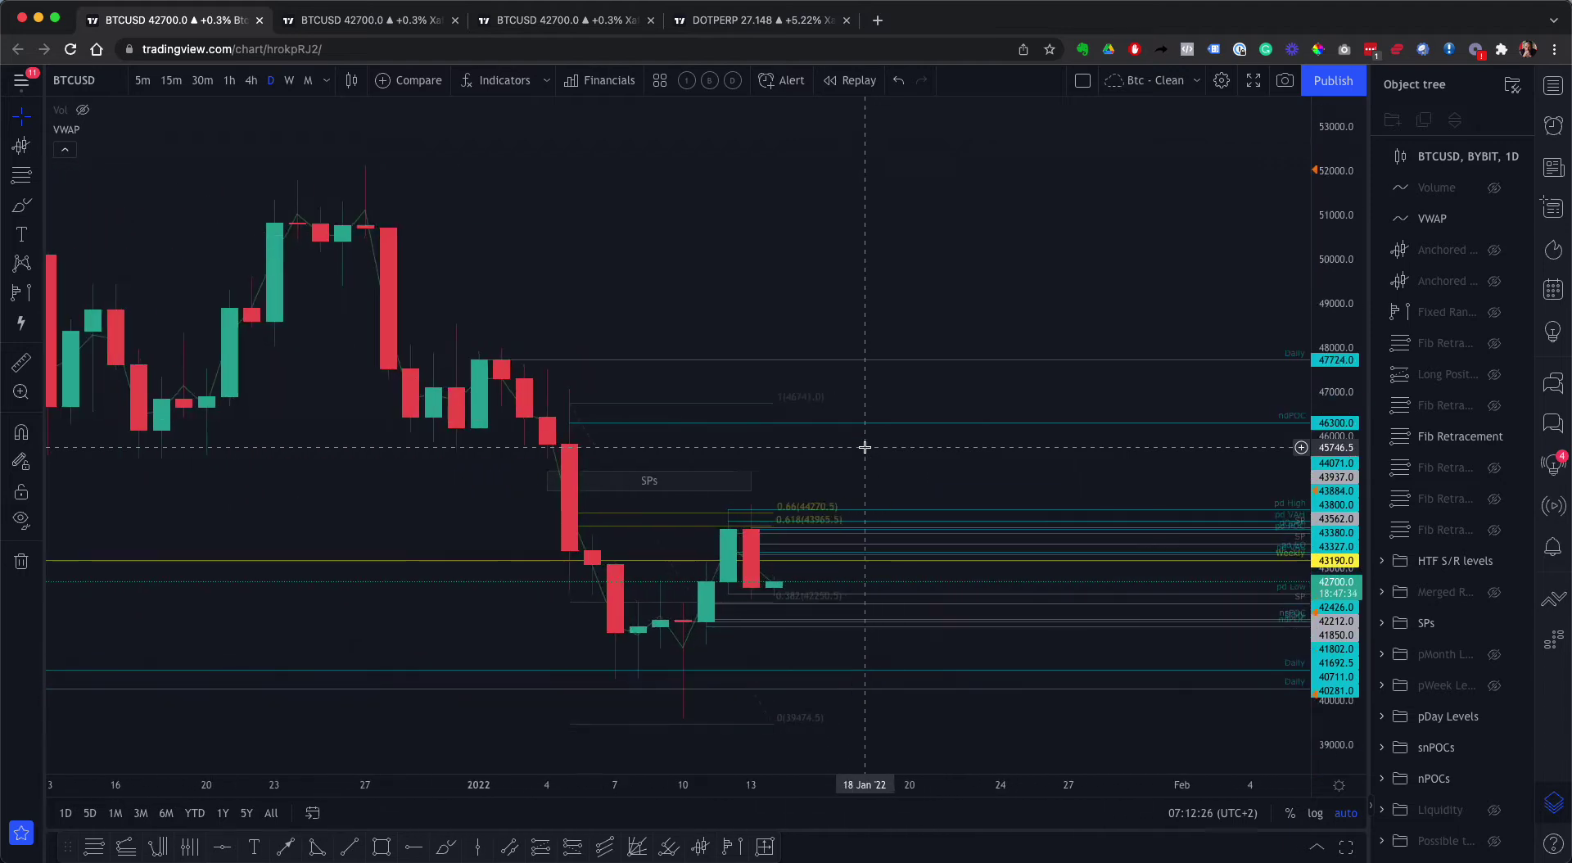
scroll(864, 447, down, 1)
scroll(864, 447, up, 2)
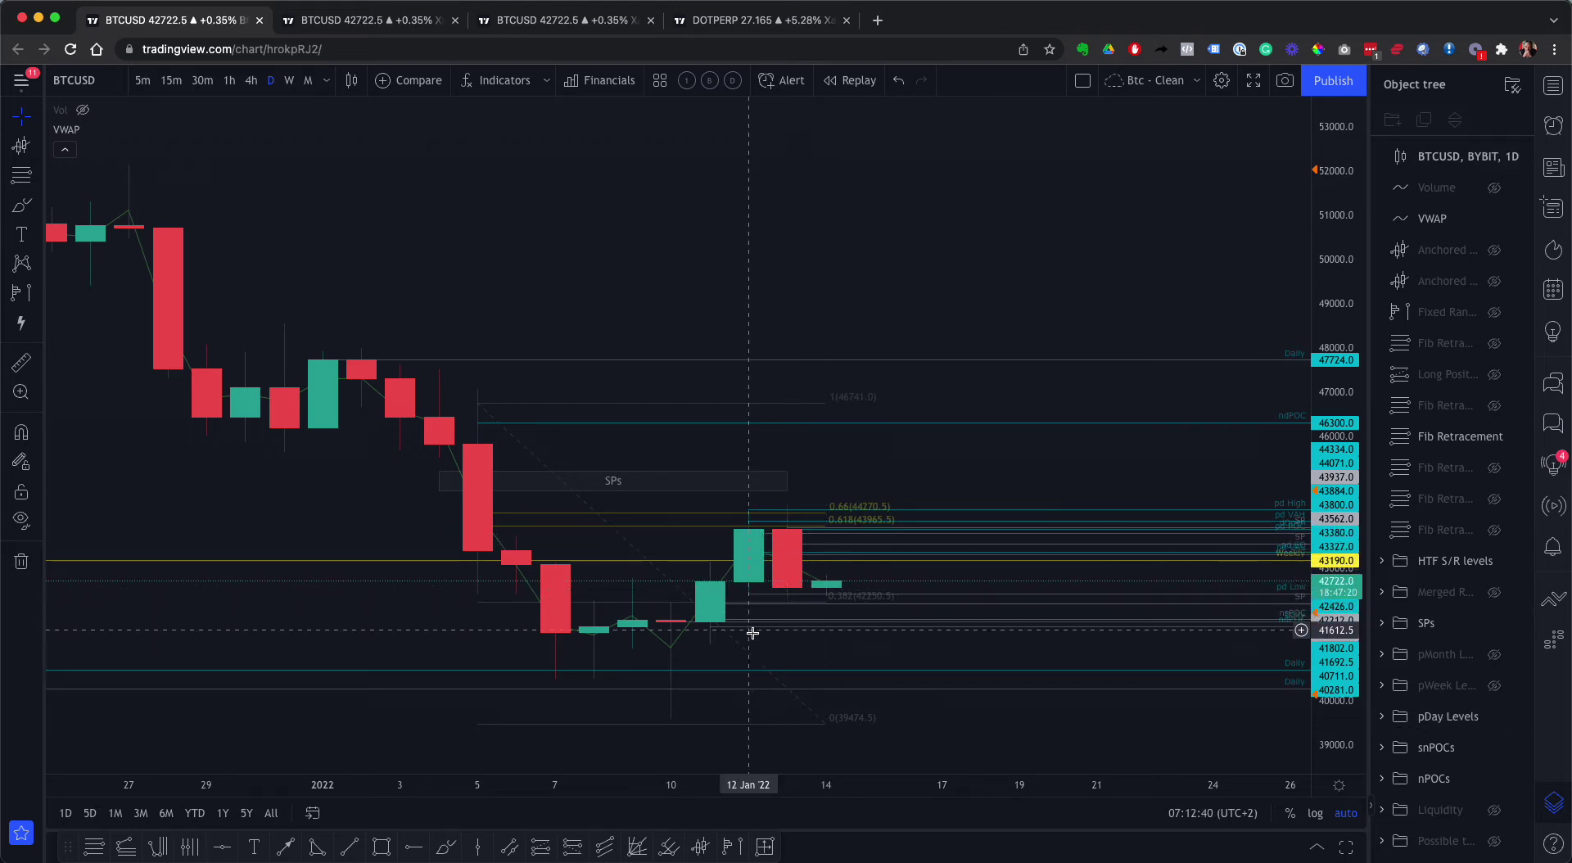
Duplicate the 47724 Daily ray and snap the copy to the 12 Jan candle's close at 43884 using Magnet Mode
scroll(707, 652, up, 2)
scroll(707, 653, up, 1)
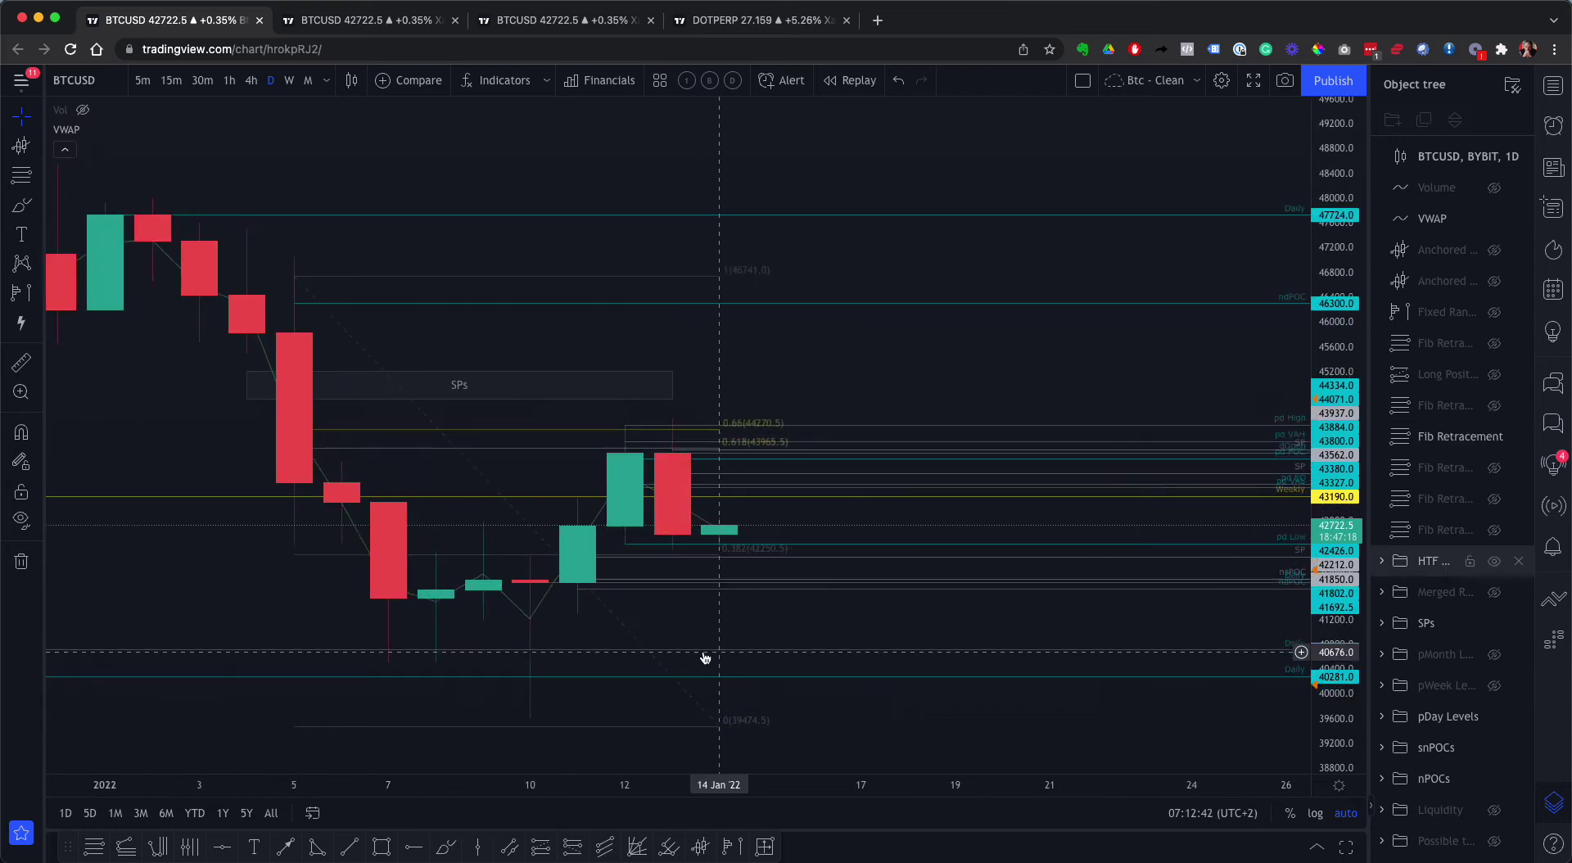
click(414, 215)
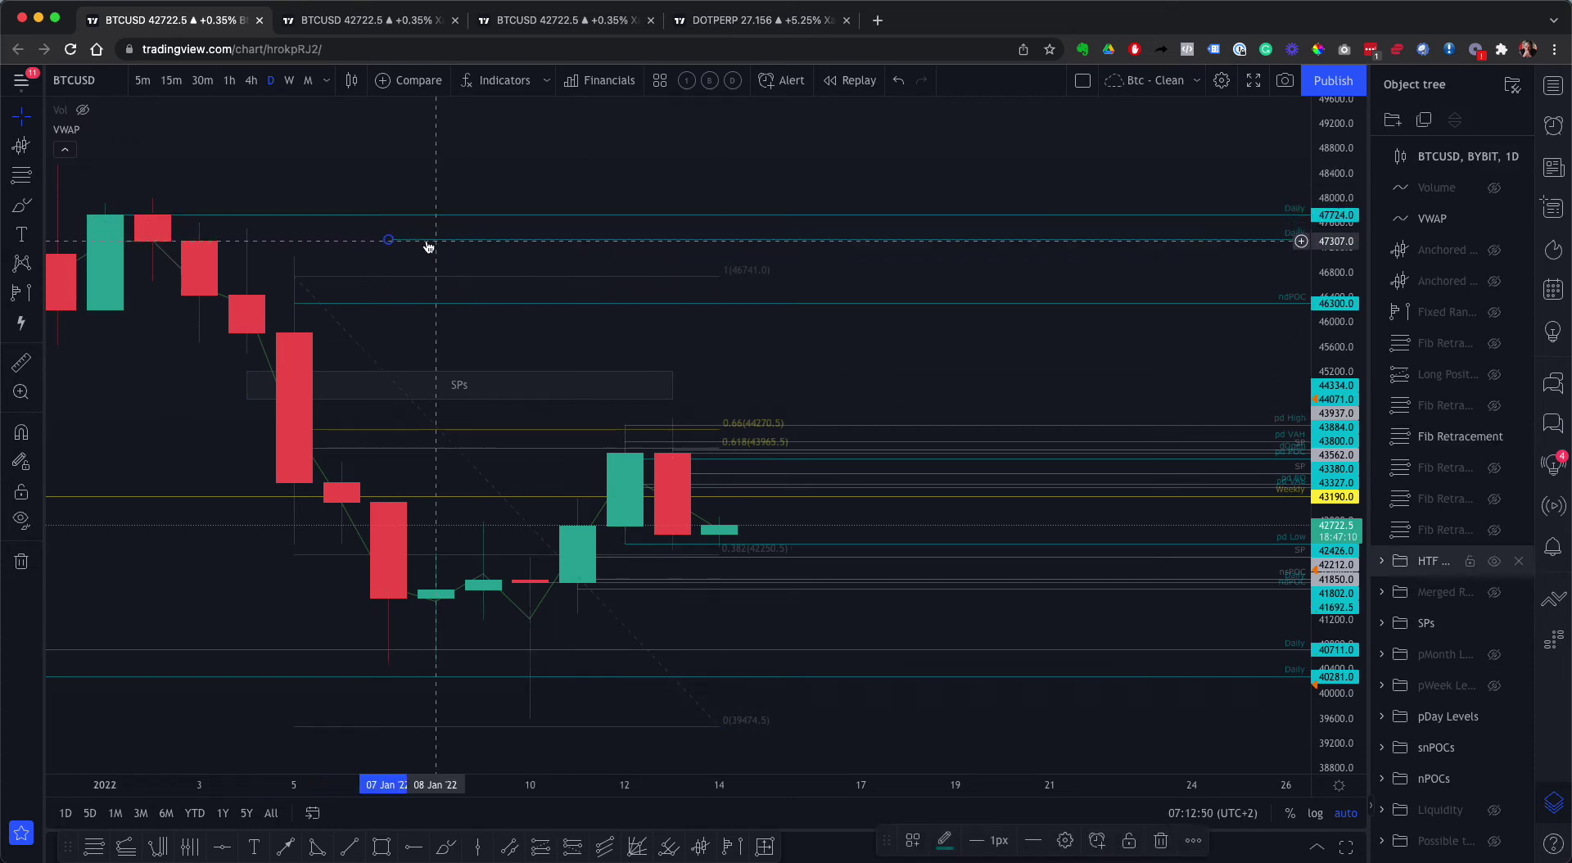
mouse_move(389, 240)
mouse_down()
mouse_move(523, 310)
mouse_move(589, 416)
mouse_move(565, 354)
mouse_move(577, 337)
mouse_move(624, 453)
mouse_up()
click(21, 432)
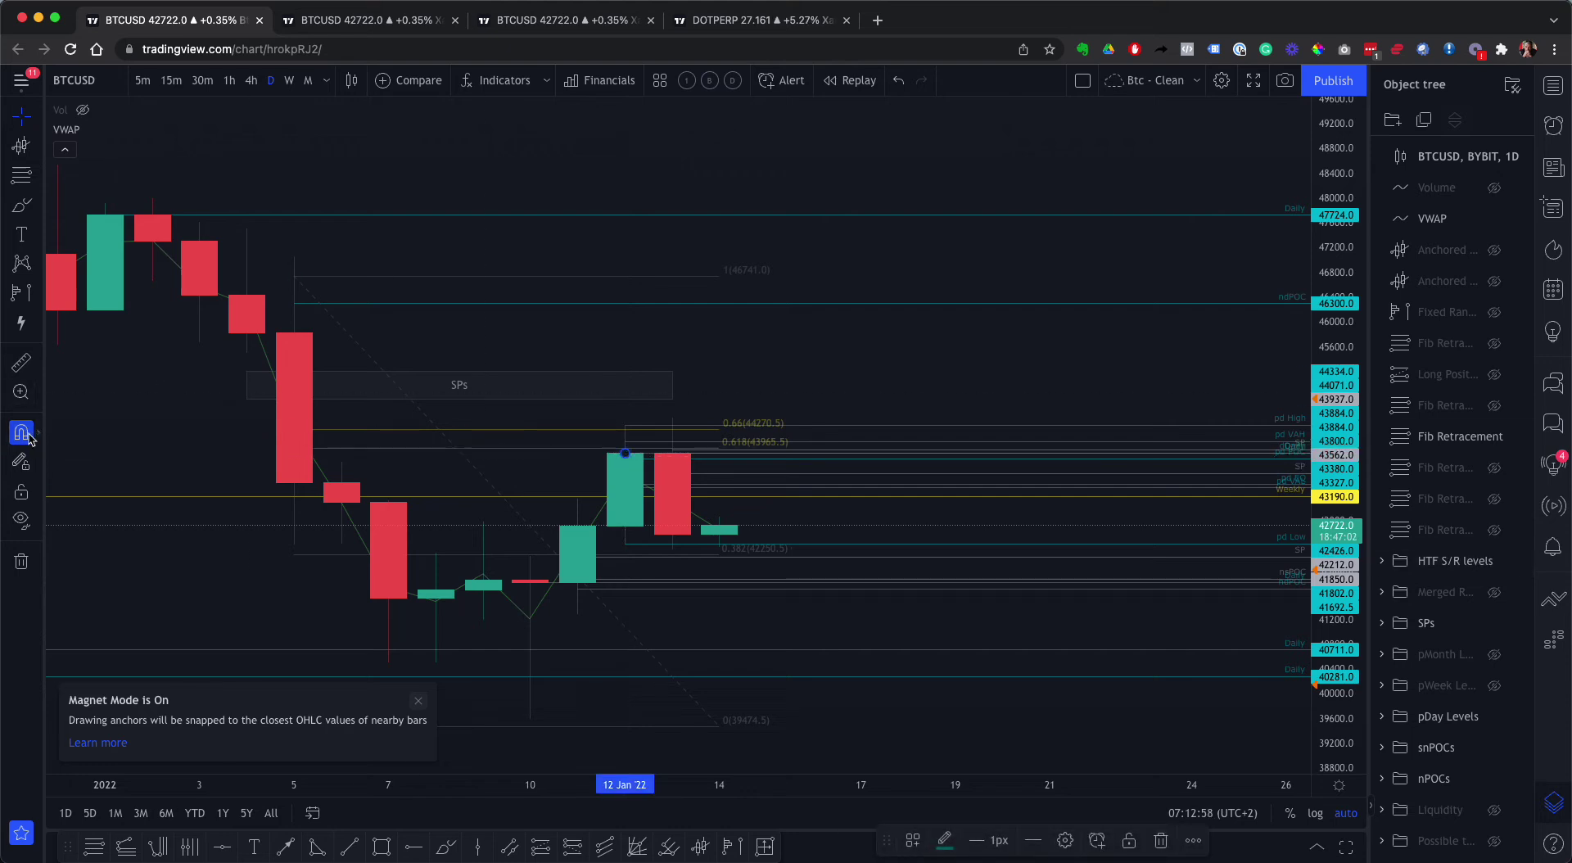
scroll(740, 366, down, 1)
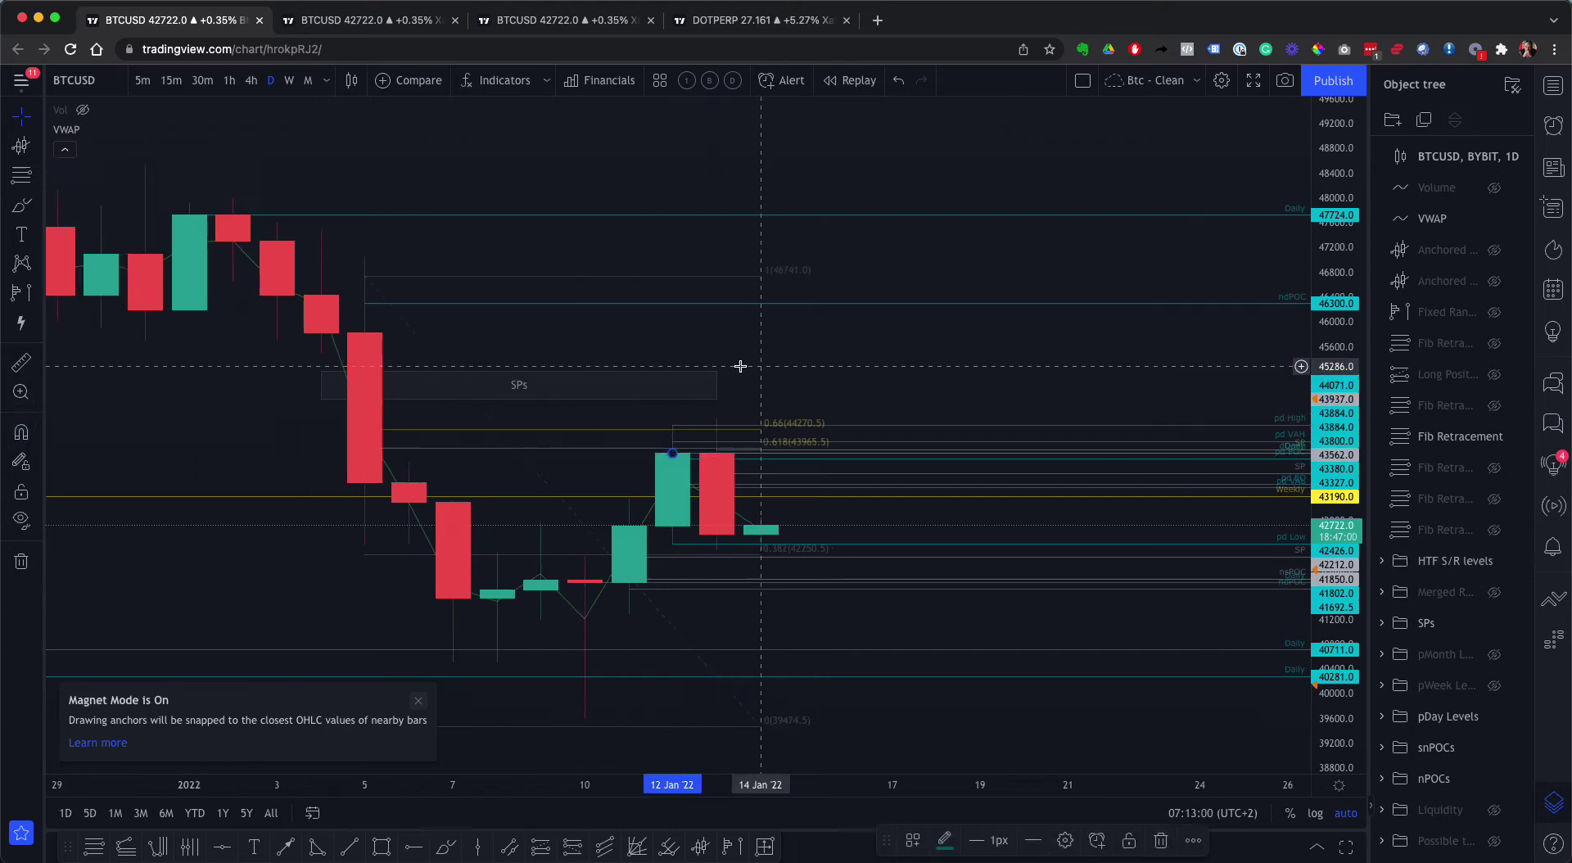
scroll(740, 366, down, 1)
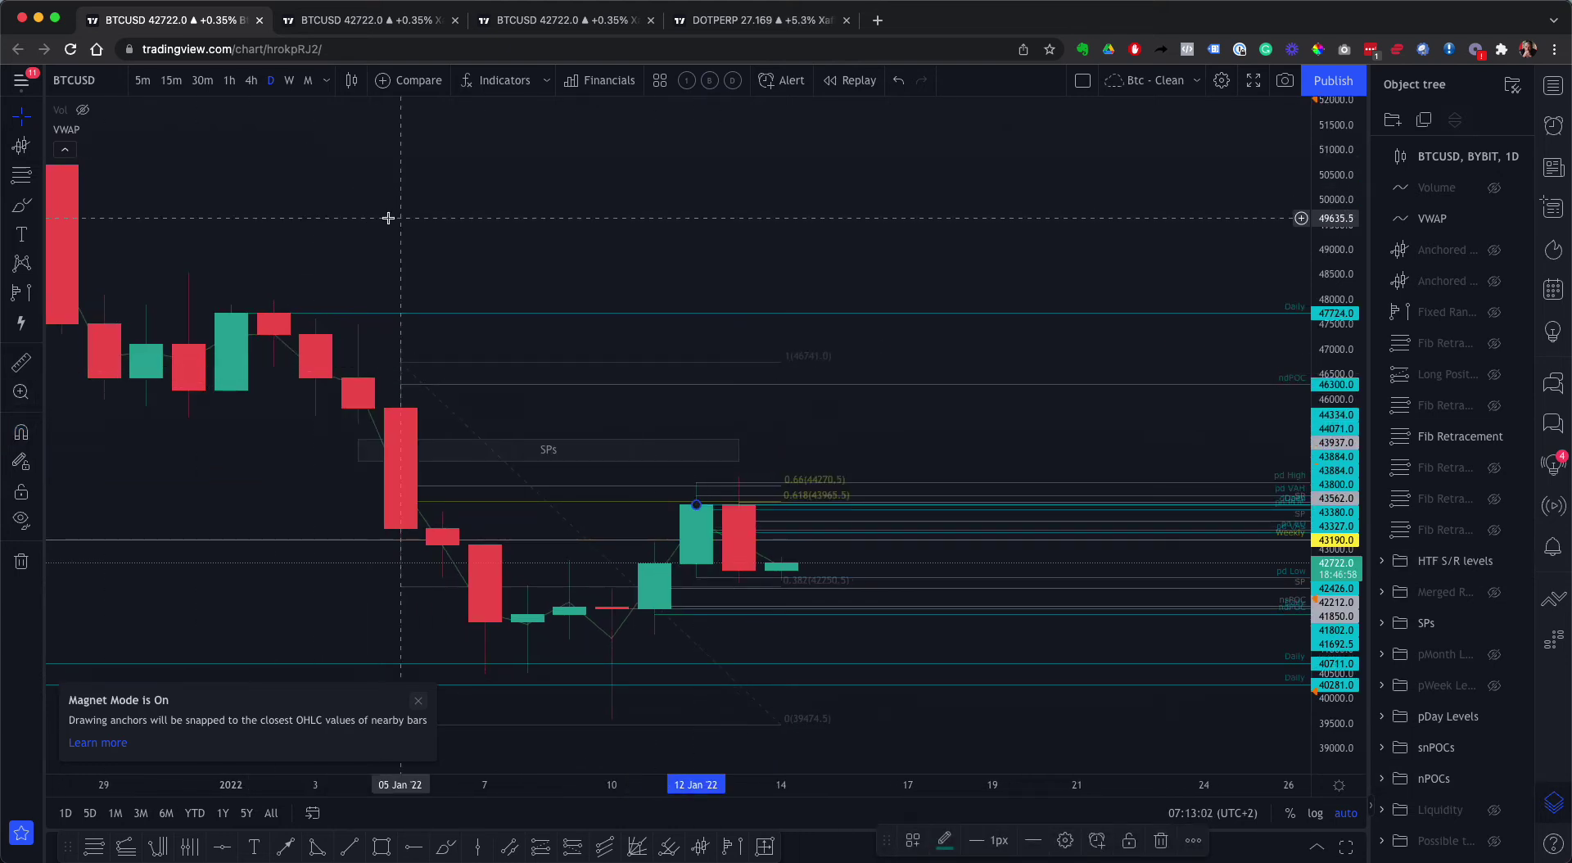
Check the chart on the 1W interval and return it to the 1D interval
text(1W)
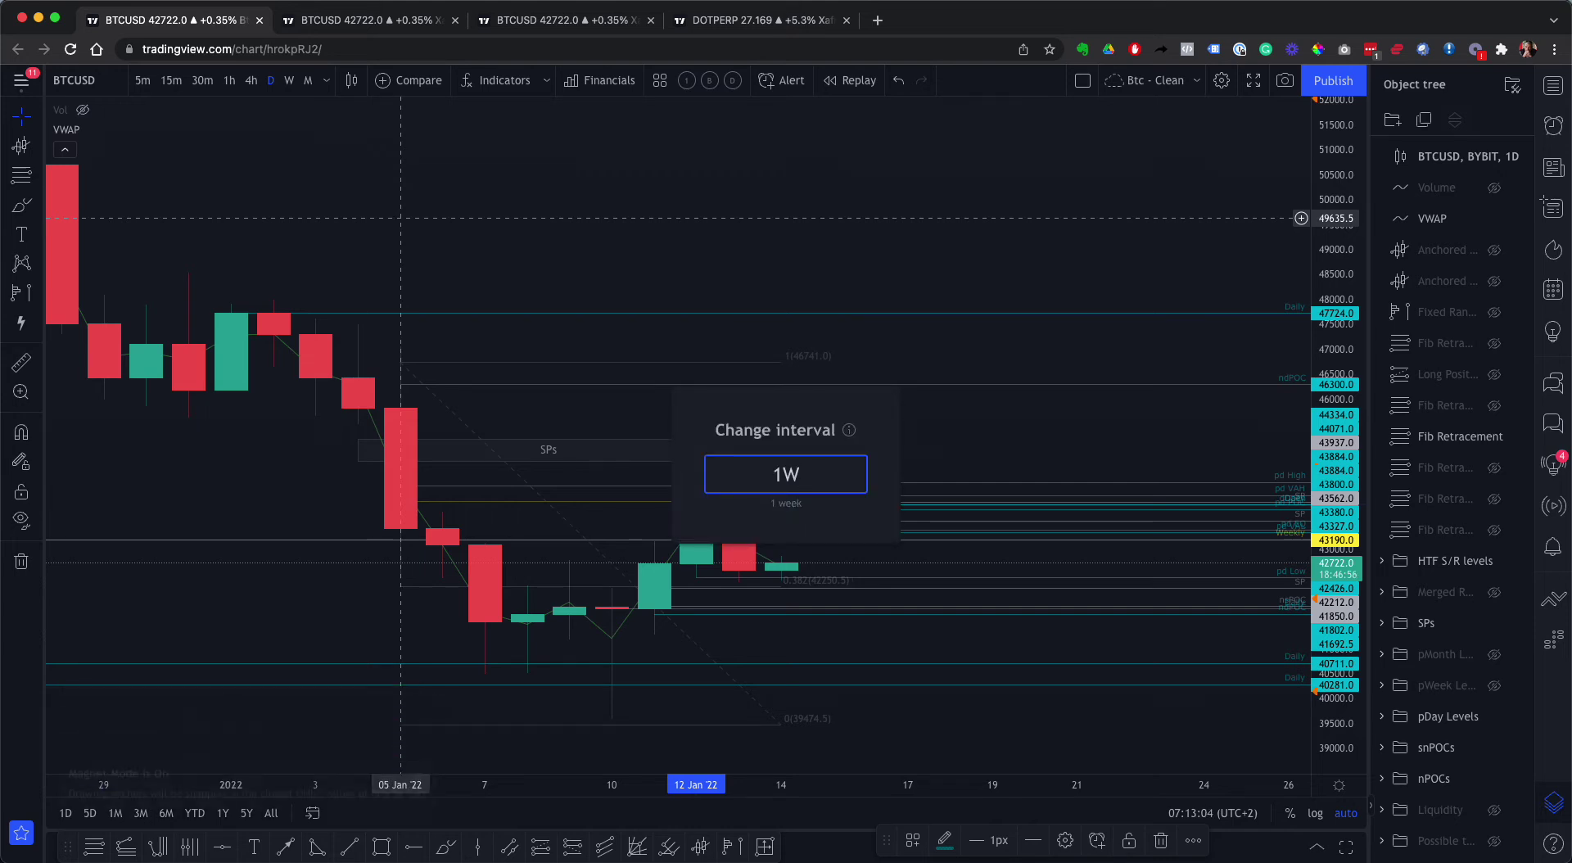
key(Return)
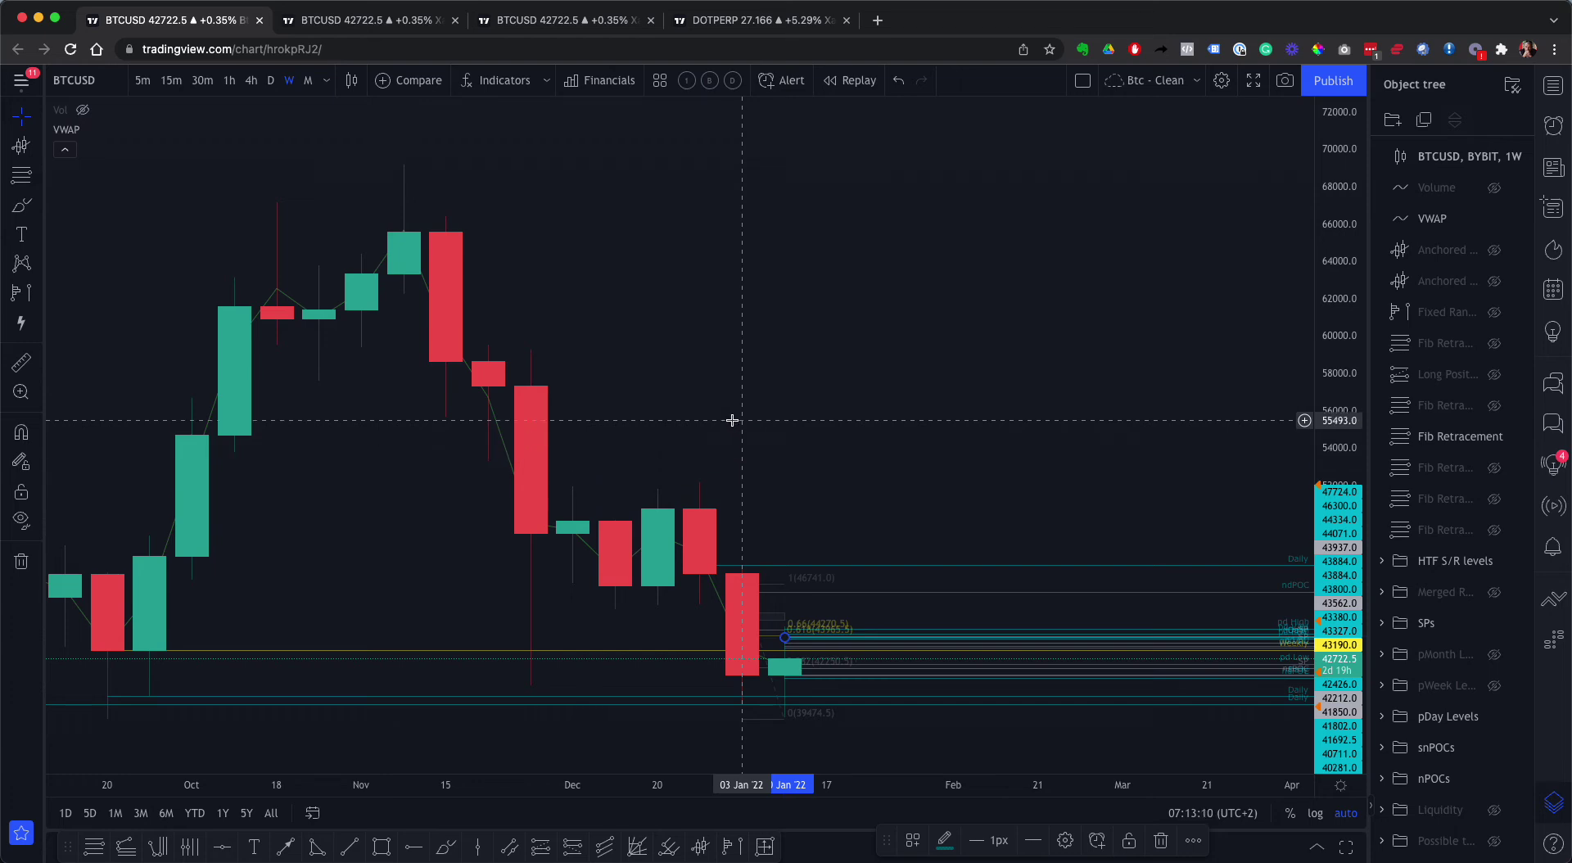
text(1D)
key(Return)
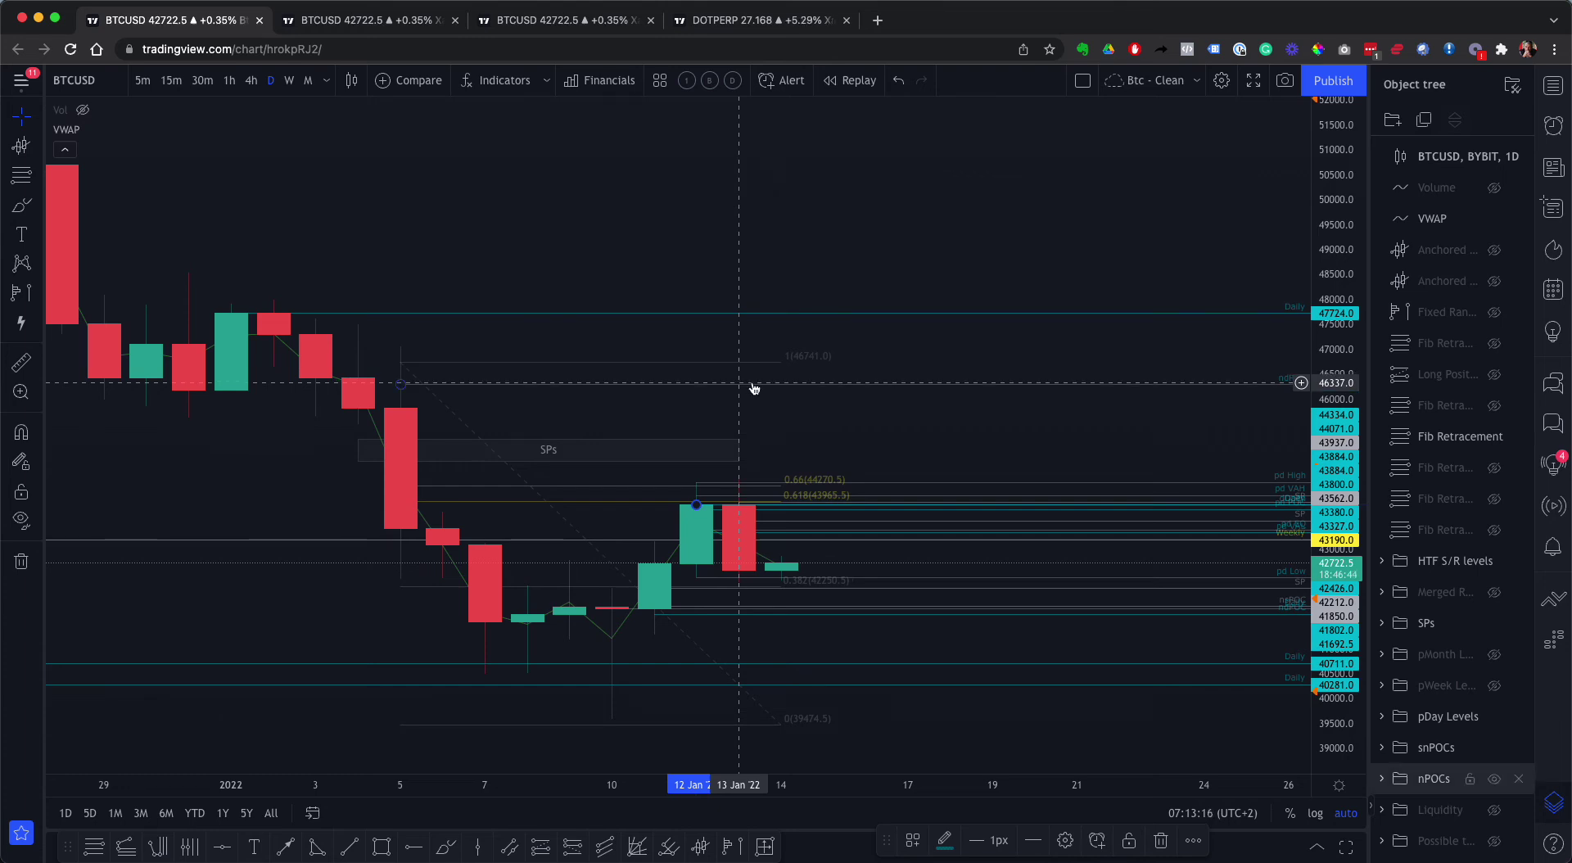
Hide the SPs group on the daily chart
drag(982, 416, 868, 398)
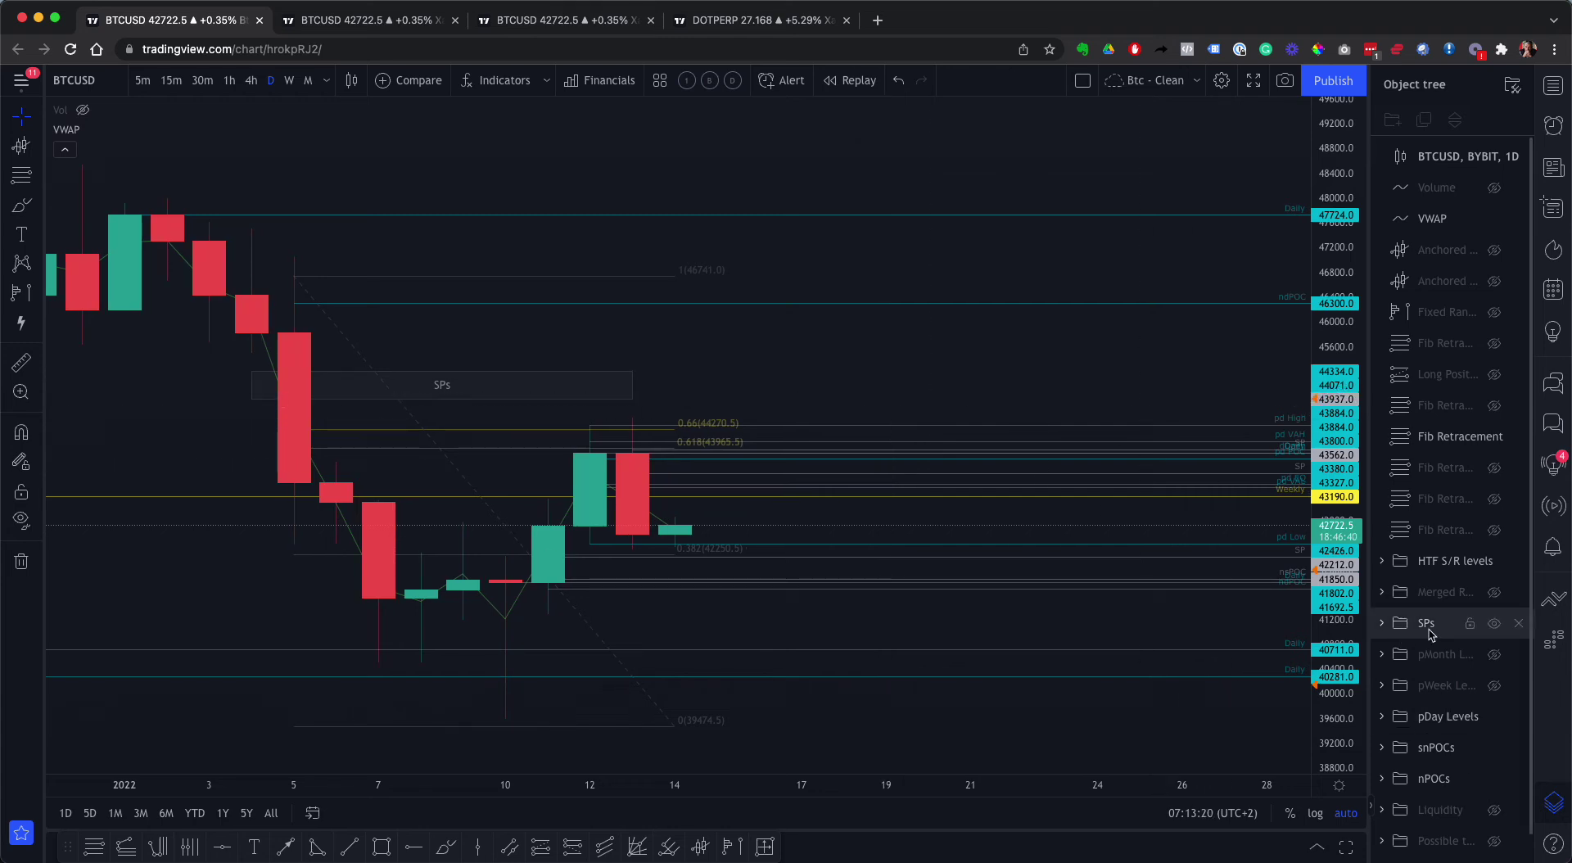
click(1493, 625)
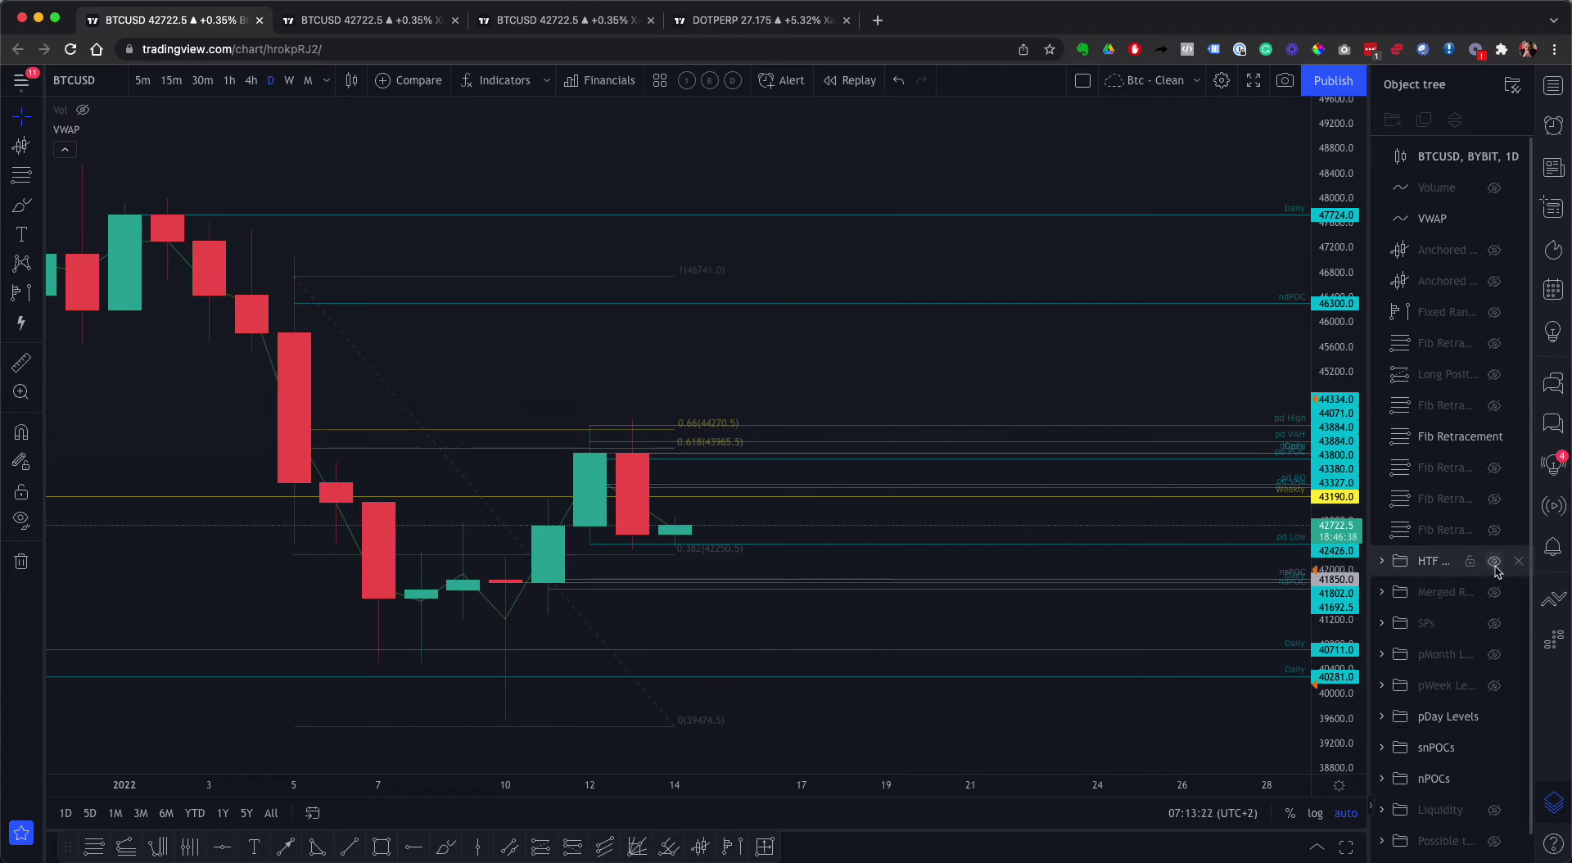
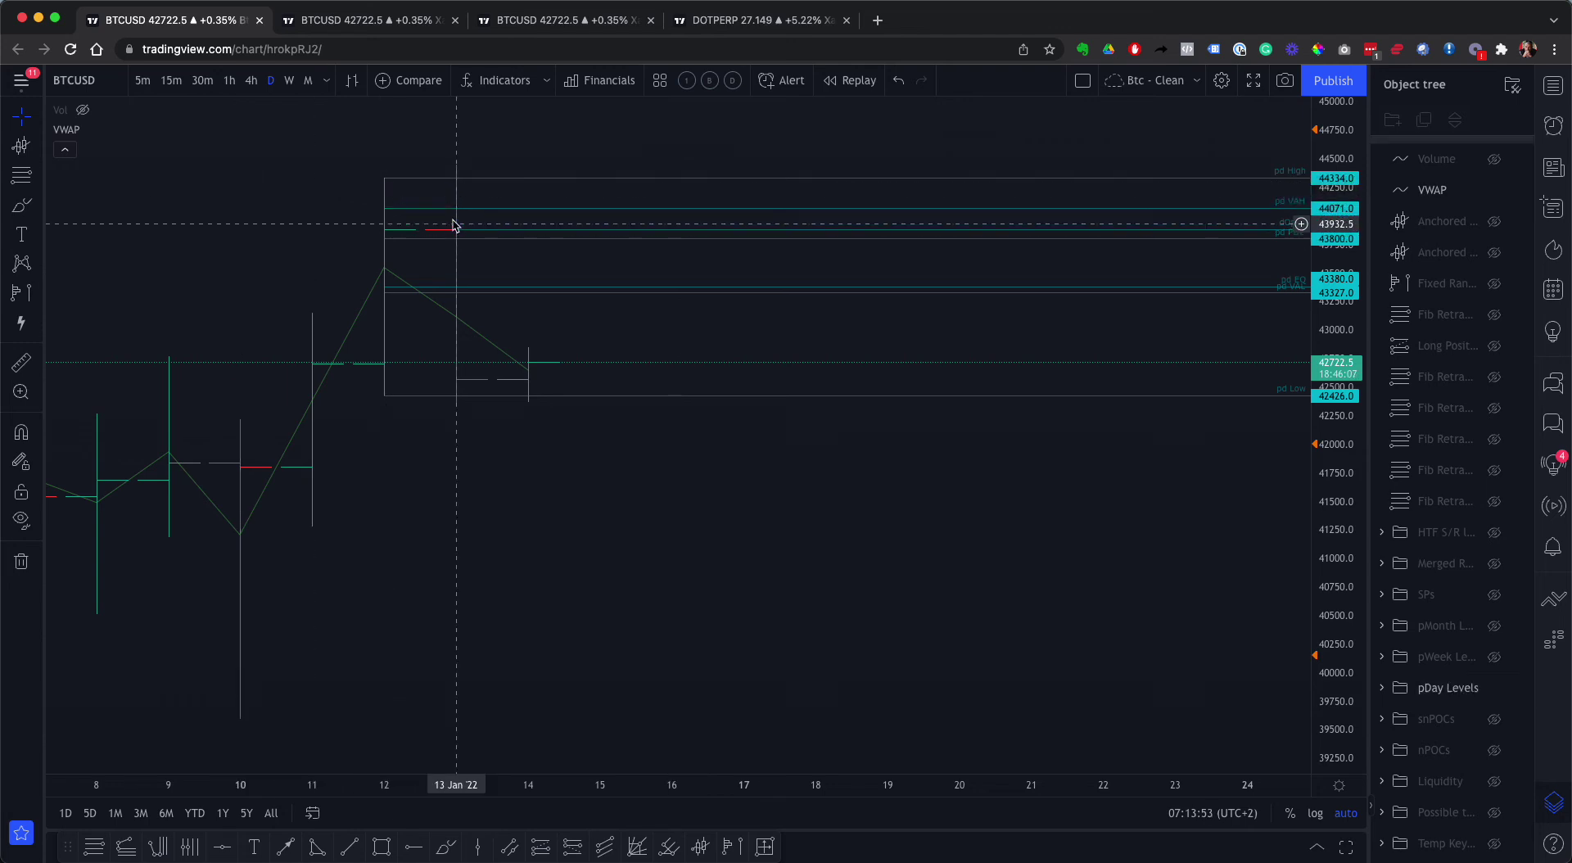
Move the pd High ray to the 13 Jan high at 44441.5 and snap the dOpen ray to the 14 Jan open at 42573
mouse_move(385, 177)
mouse_down()
mouse_move(424, 212)
mouse_move(389, 178)
mouse_up()
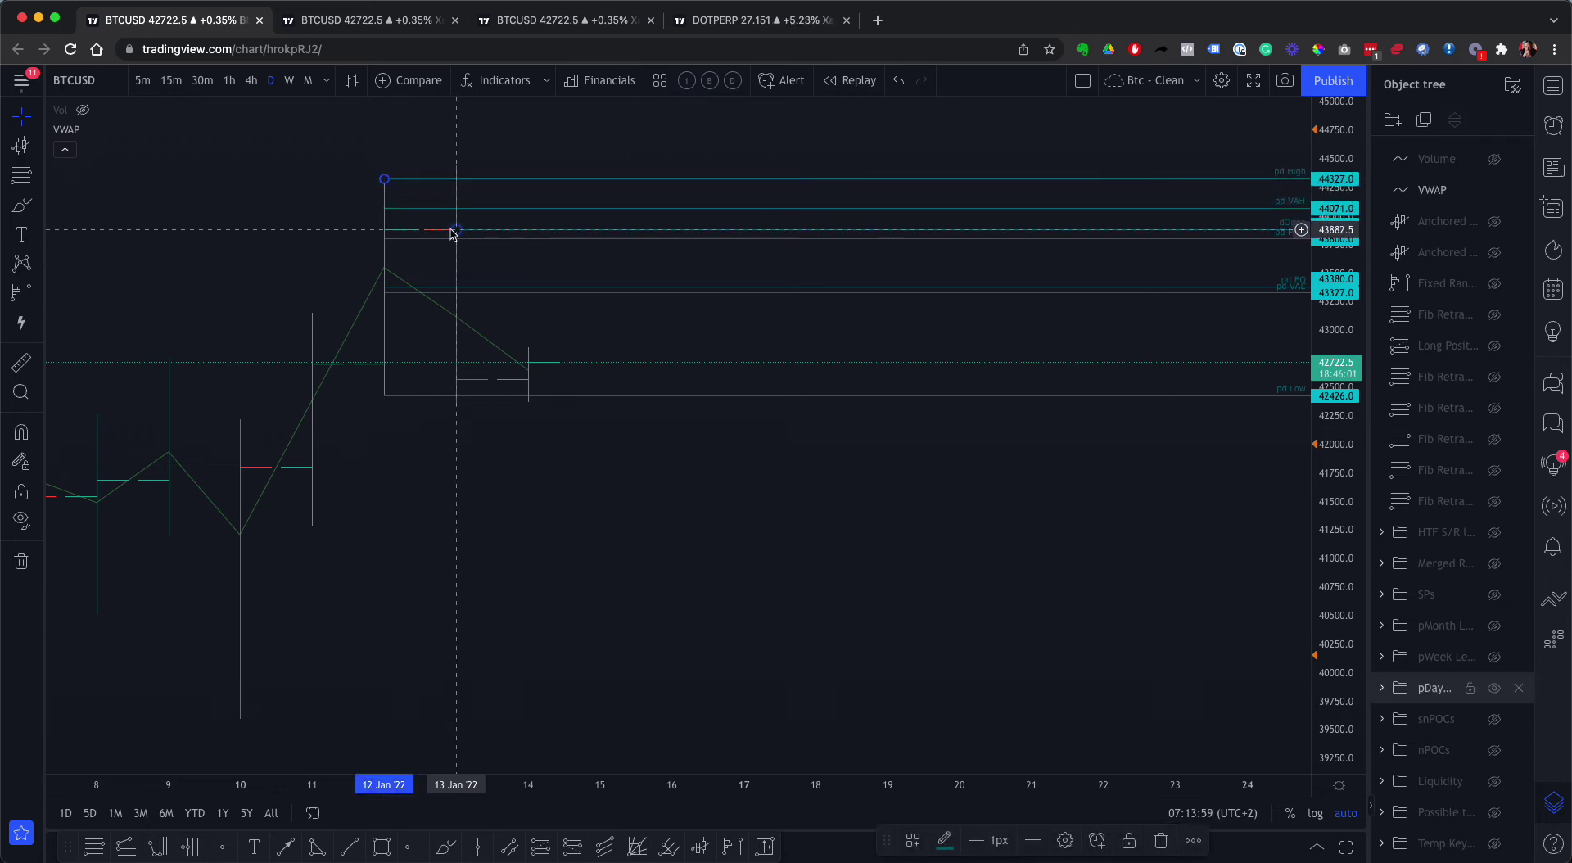
drag(456, 231, 508, 386)
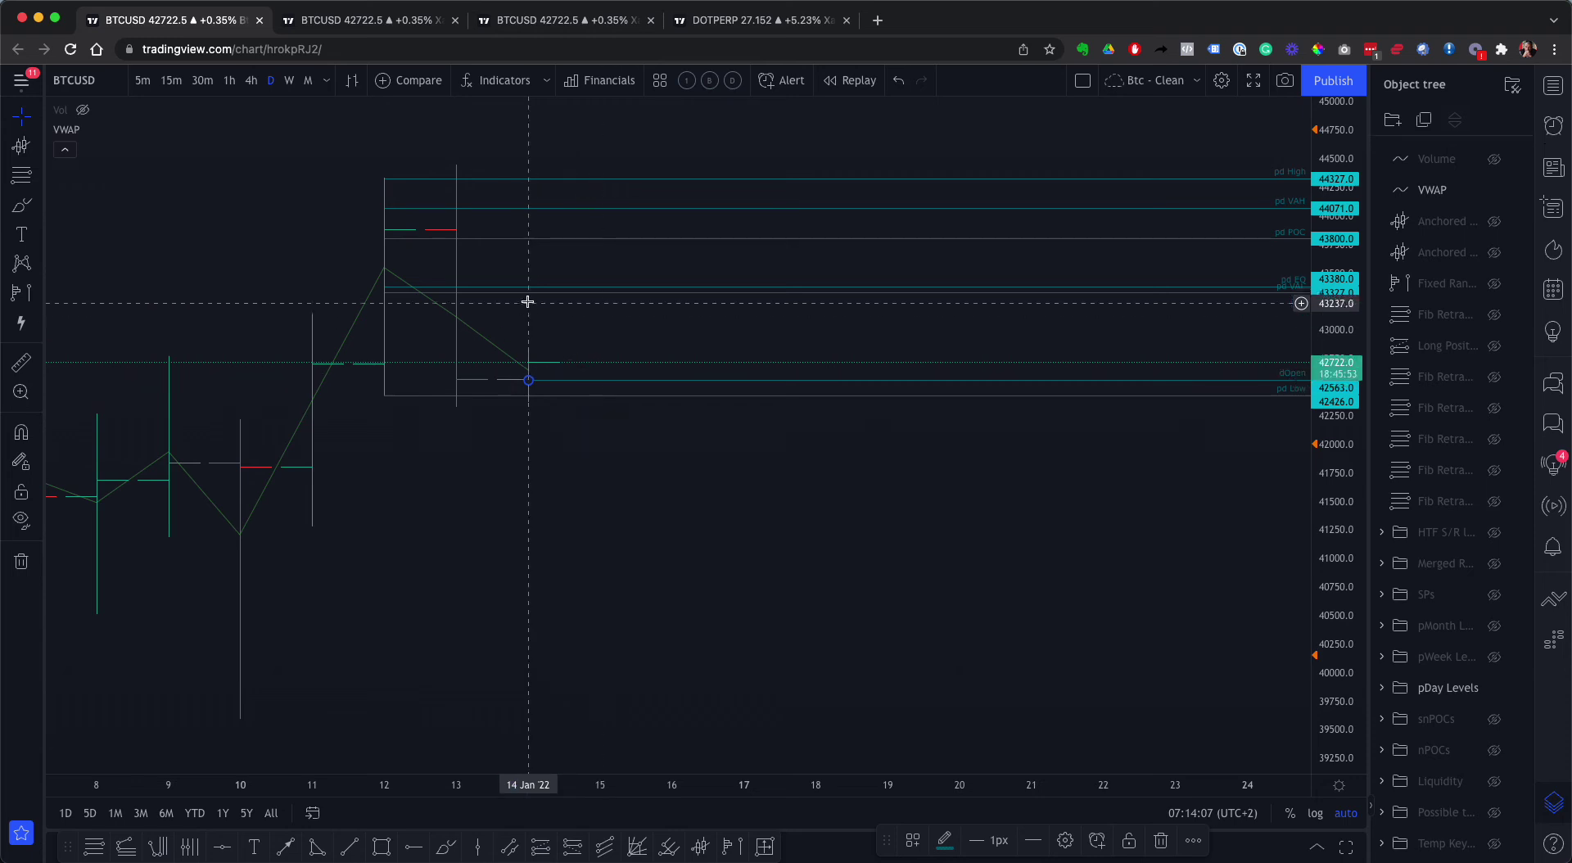
drag(389, 183, 456, 164)
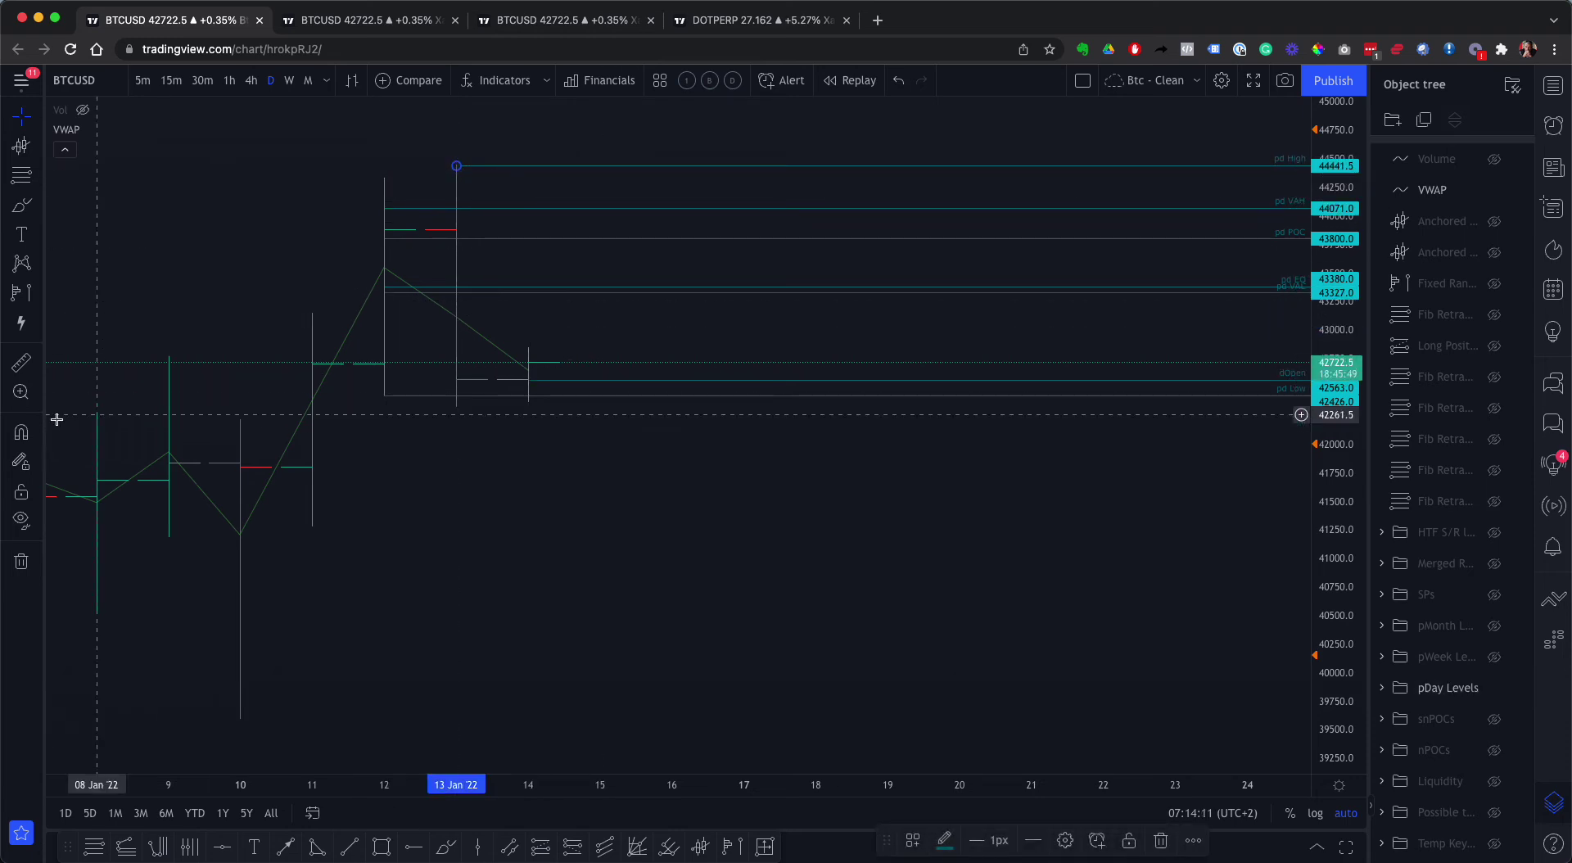
click(22, 432)
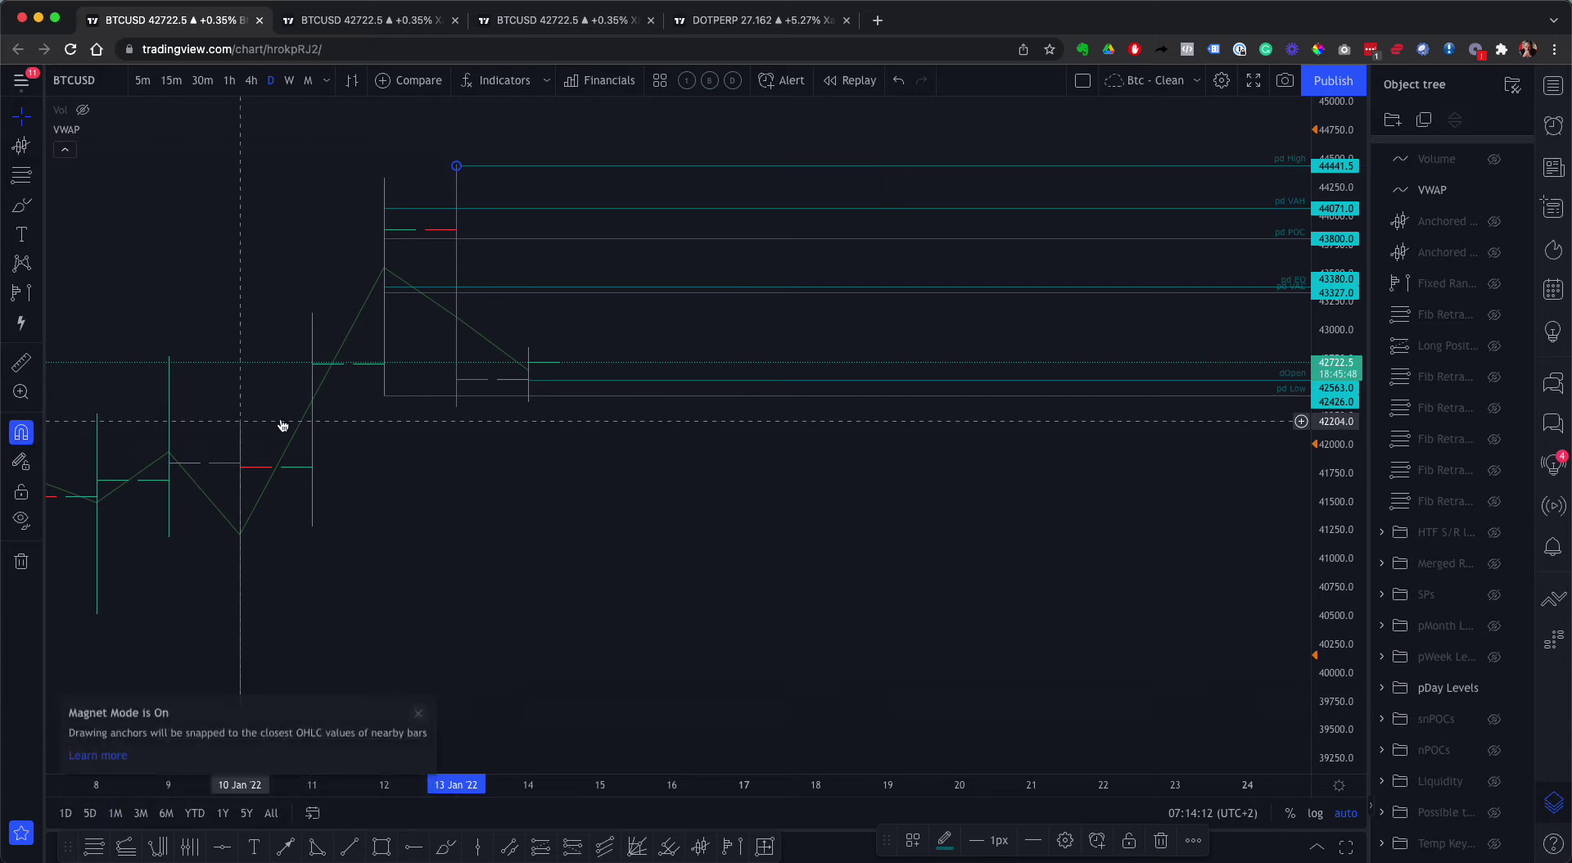
click(526, 384)
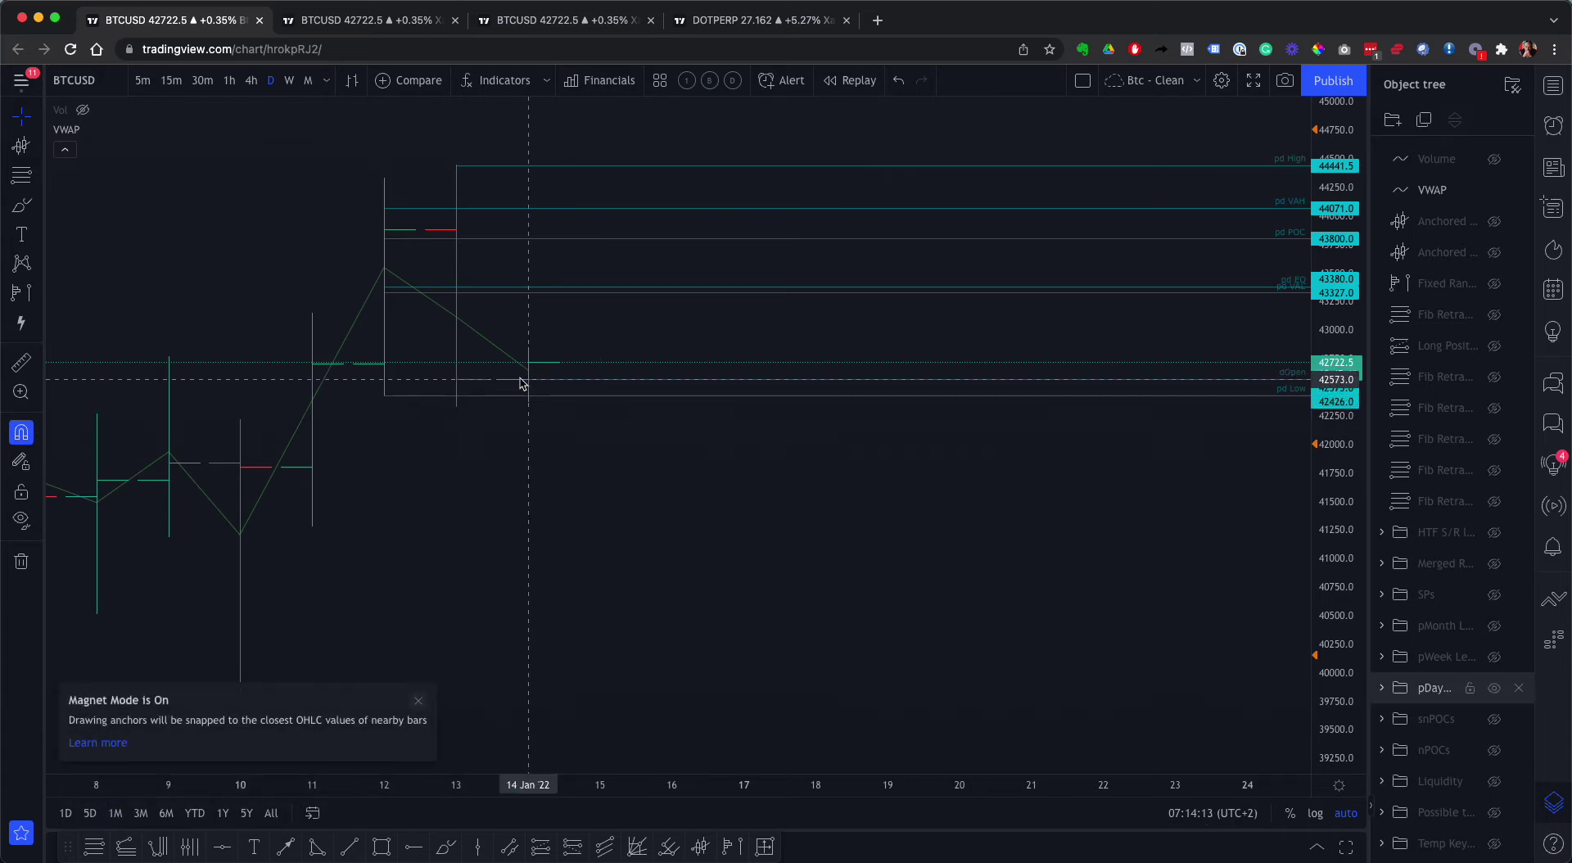
click(456, 165)
Snap the pd Low ray to the low of the 13 Jan bar at 42326
drag(393, 396, 452, 409)
click(456, 408)
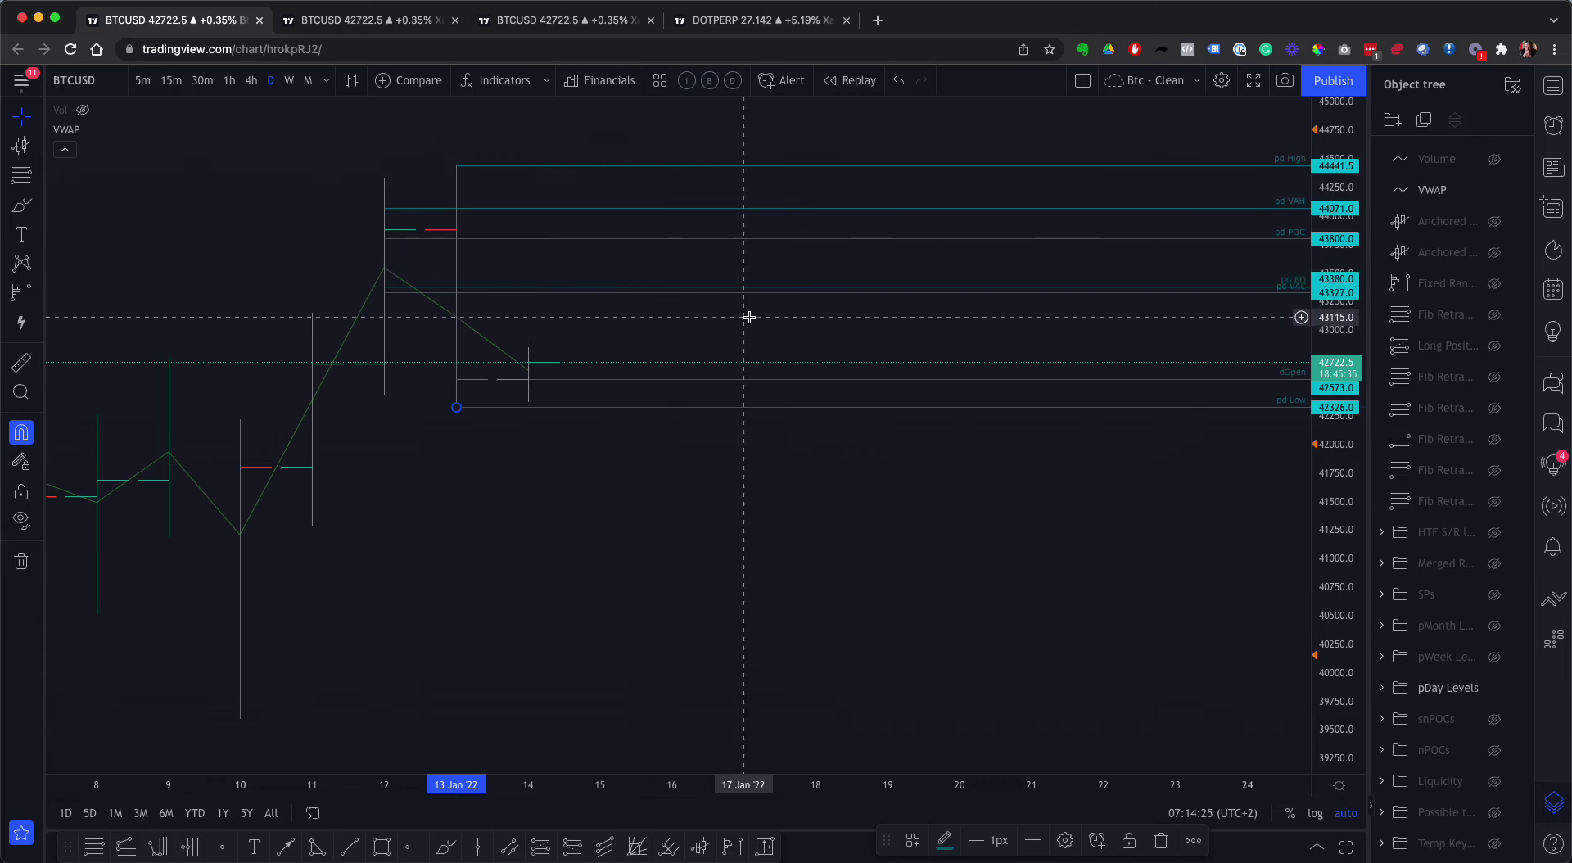
drag(810, 288, 827, 284)
key(super+z)
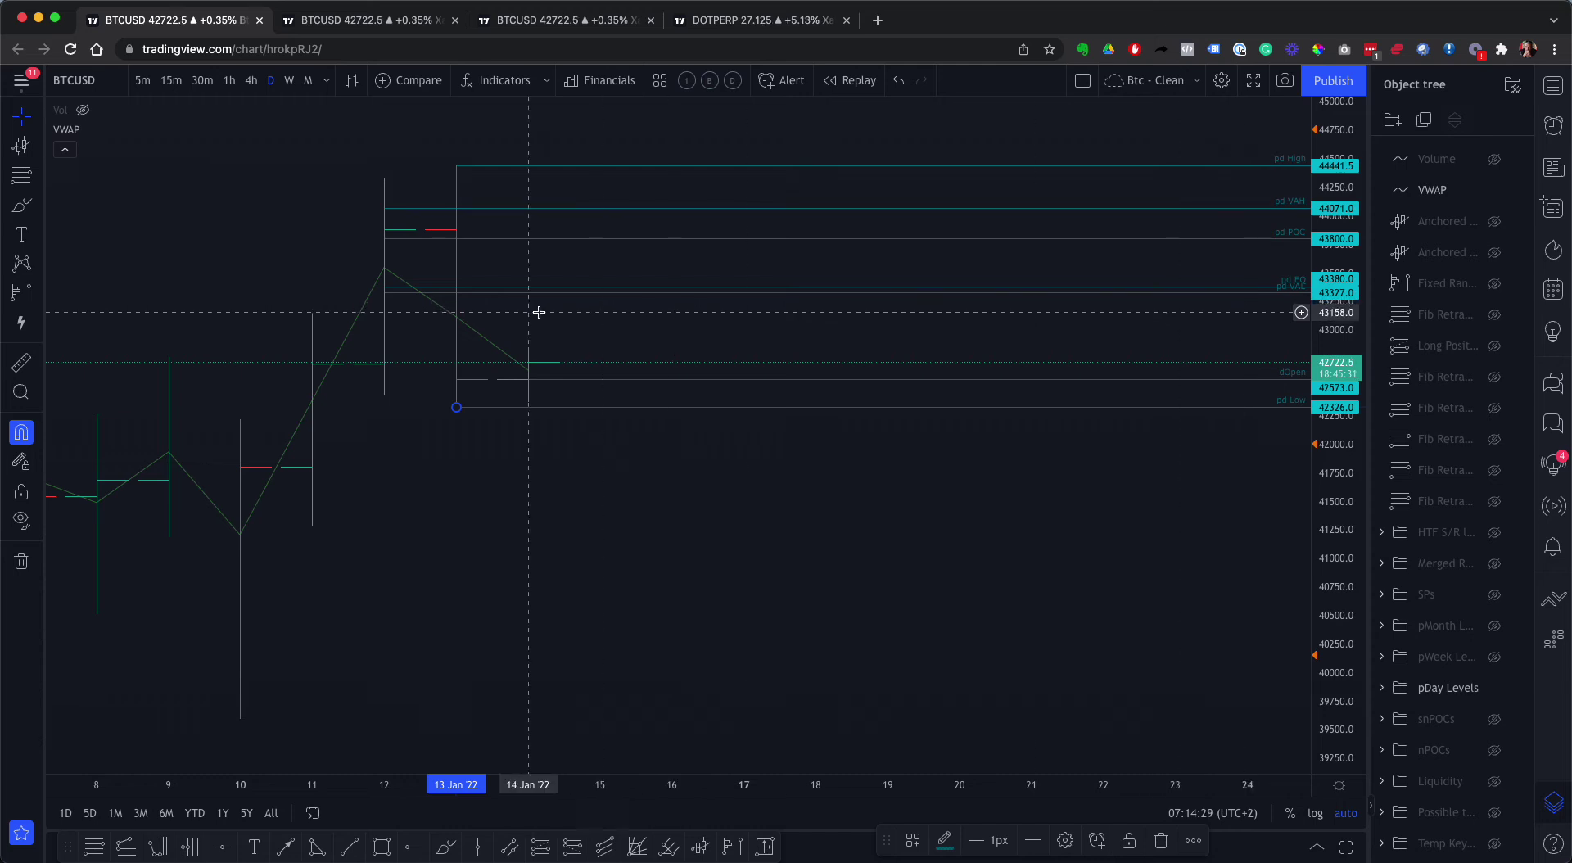
Draw a Fib Retracement from the 13 Jan low at 42326 to its high at 44451 and apply the Fib Standard template
click(98, 849)
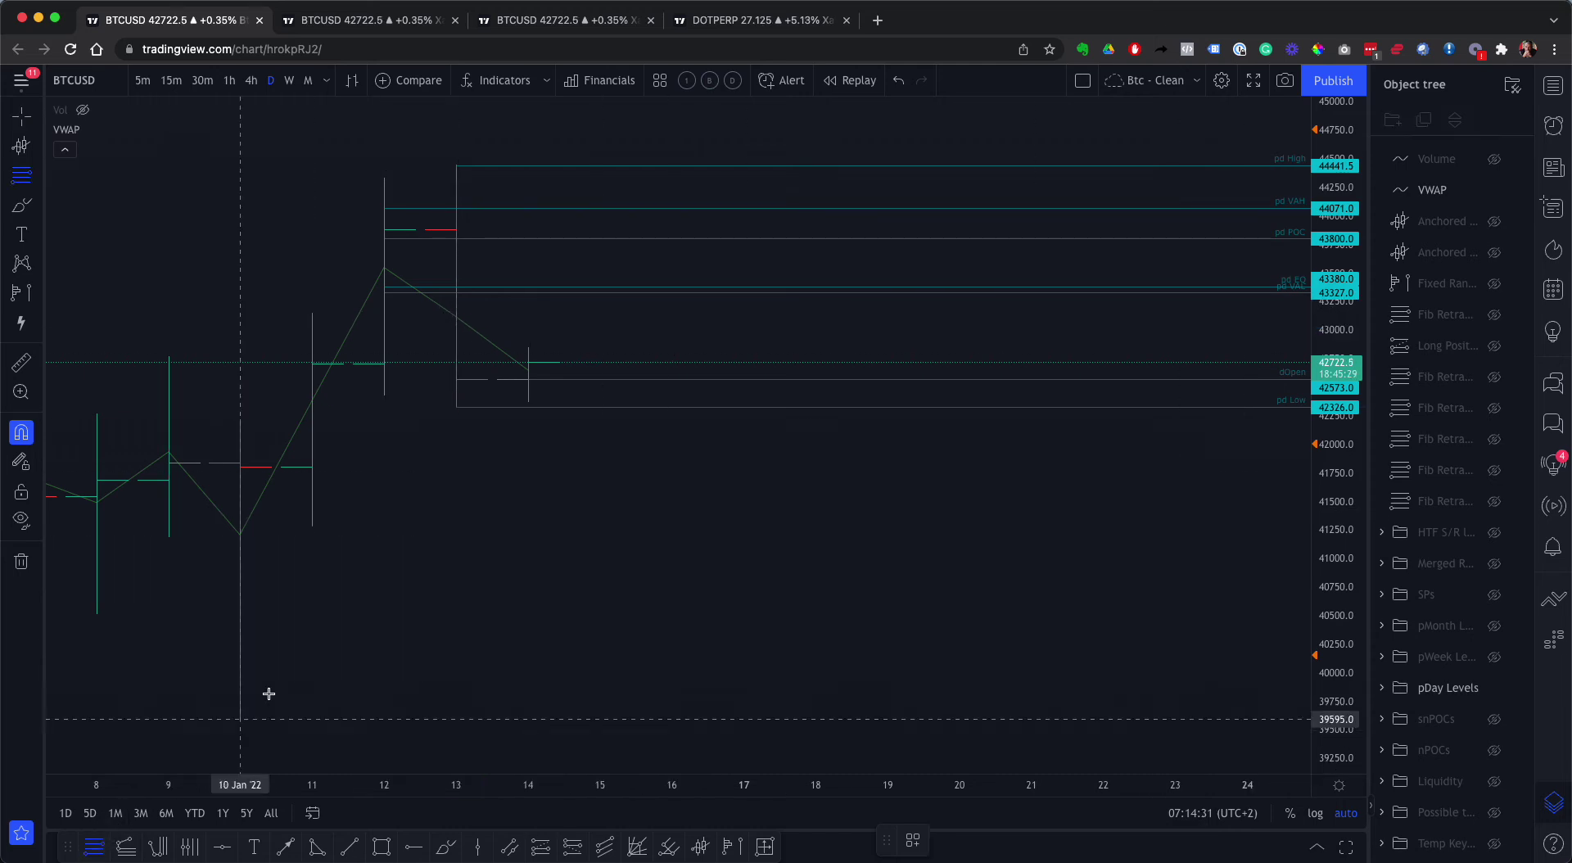
click(456, 409)
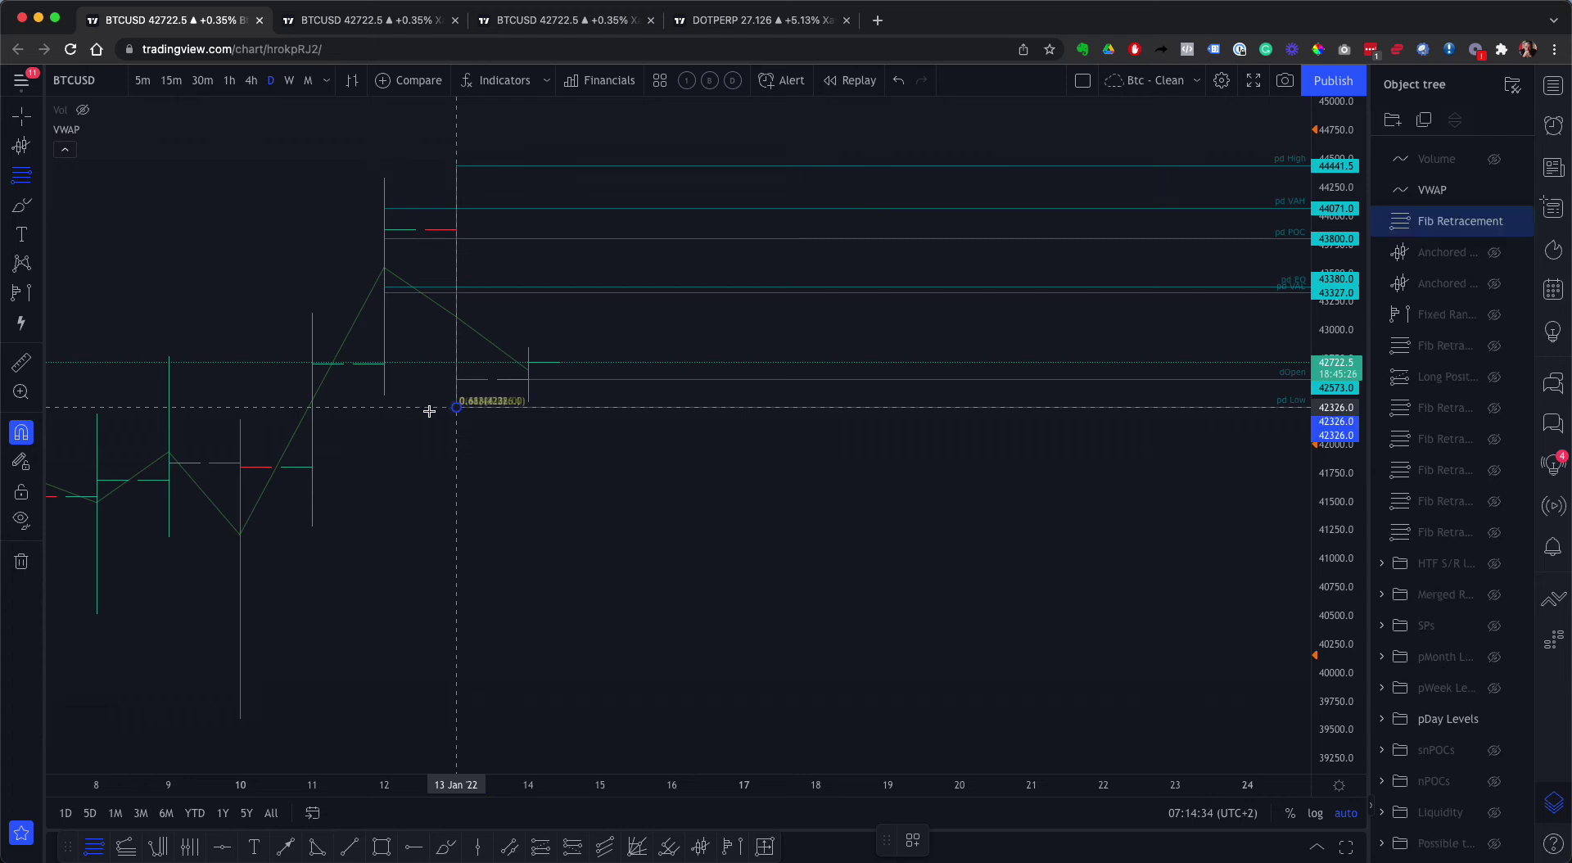
click(456, 165)
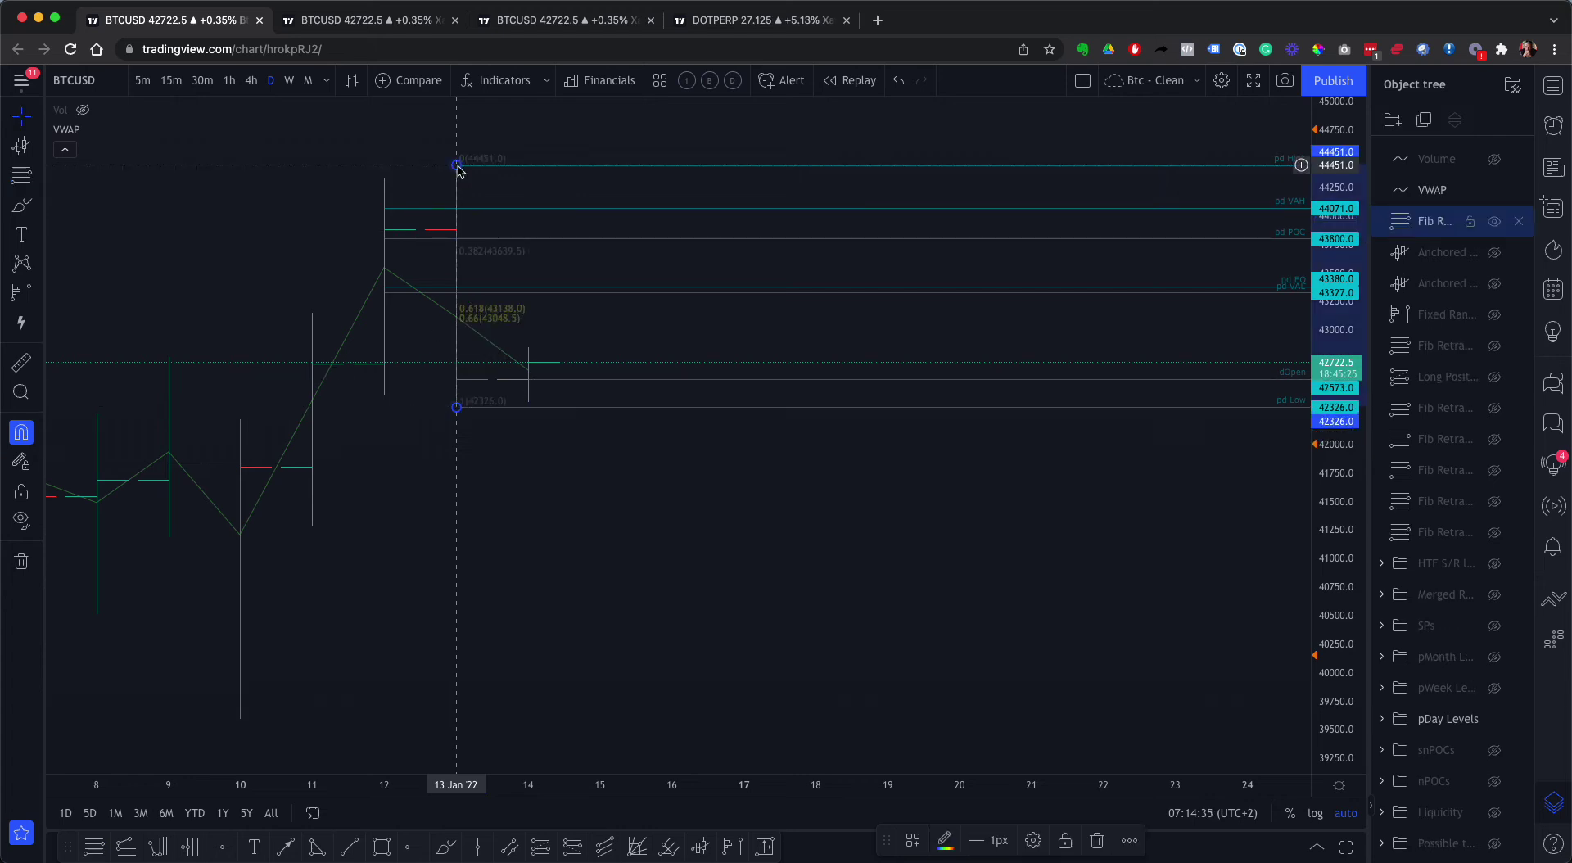
click(911, 841)
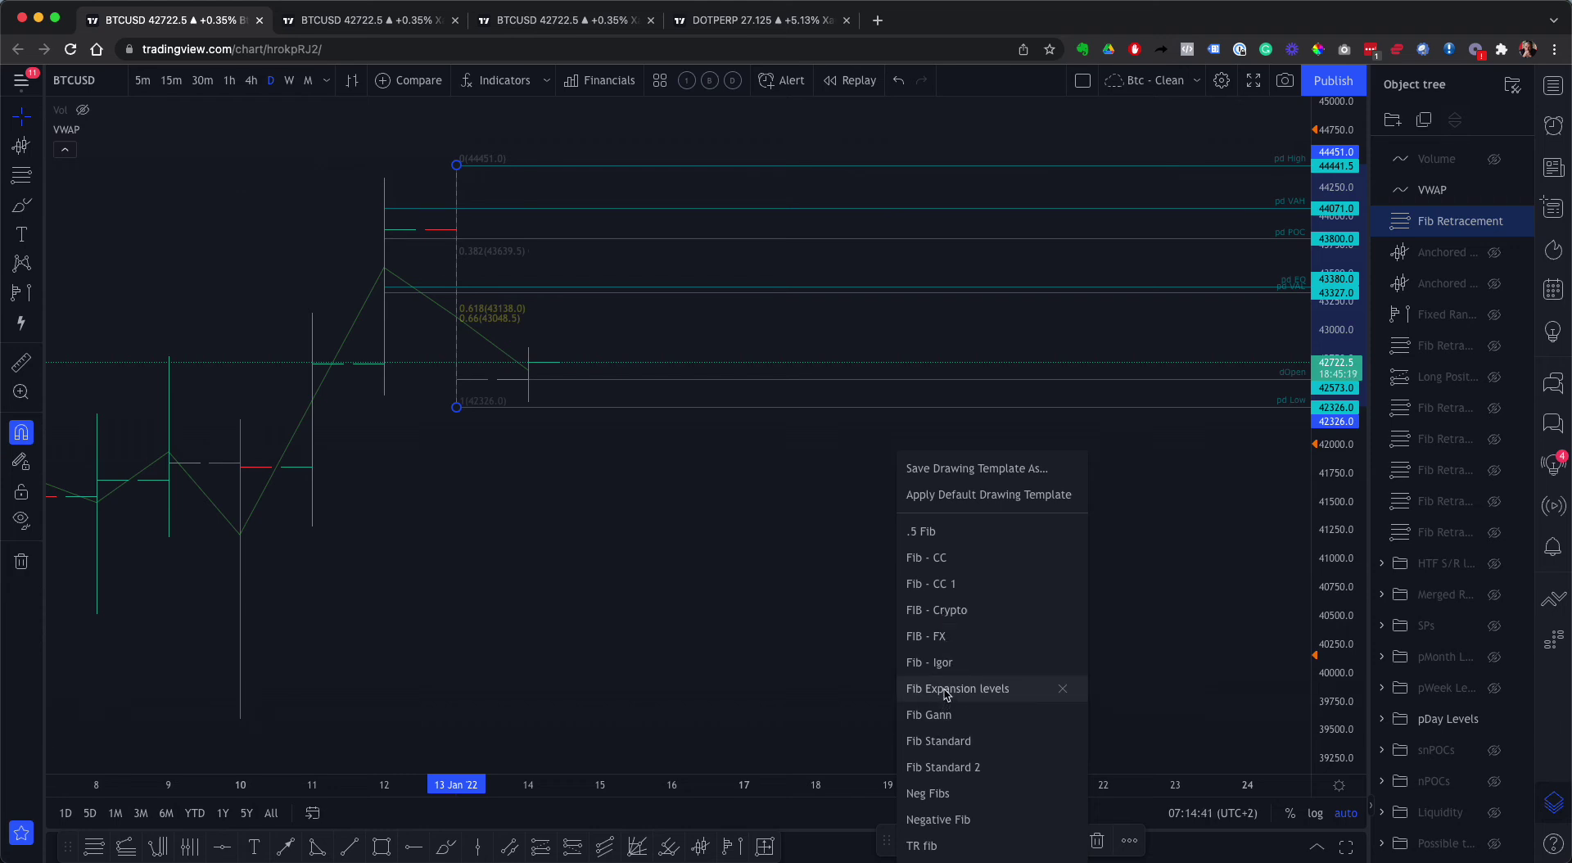
click(940, 741)
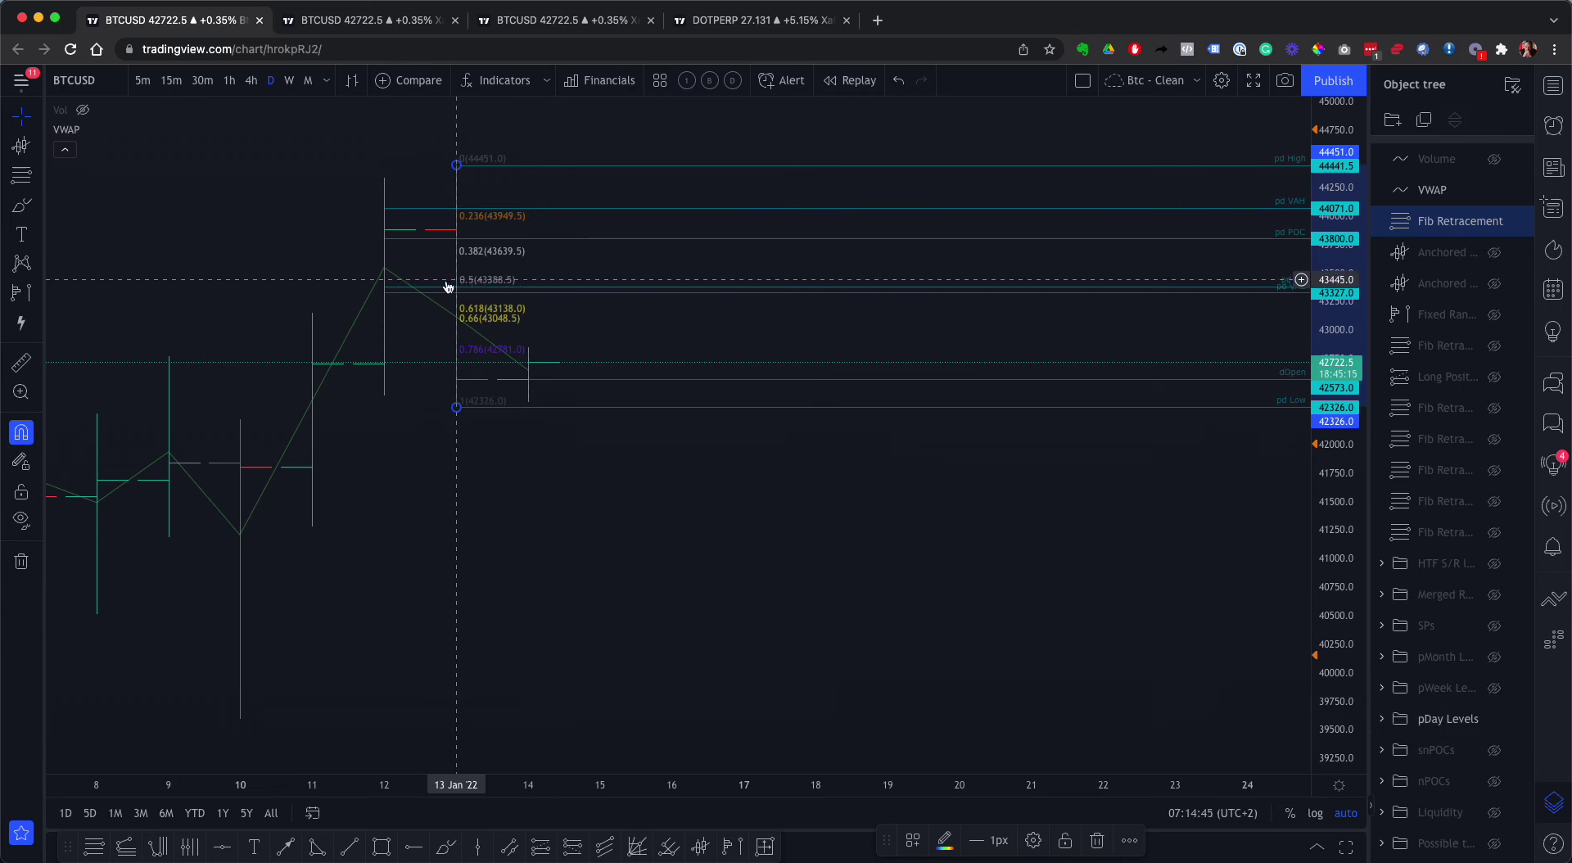
Move the pd EQ ray's start to 13 Jan and set its price to 43388
click(385, 288)
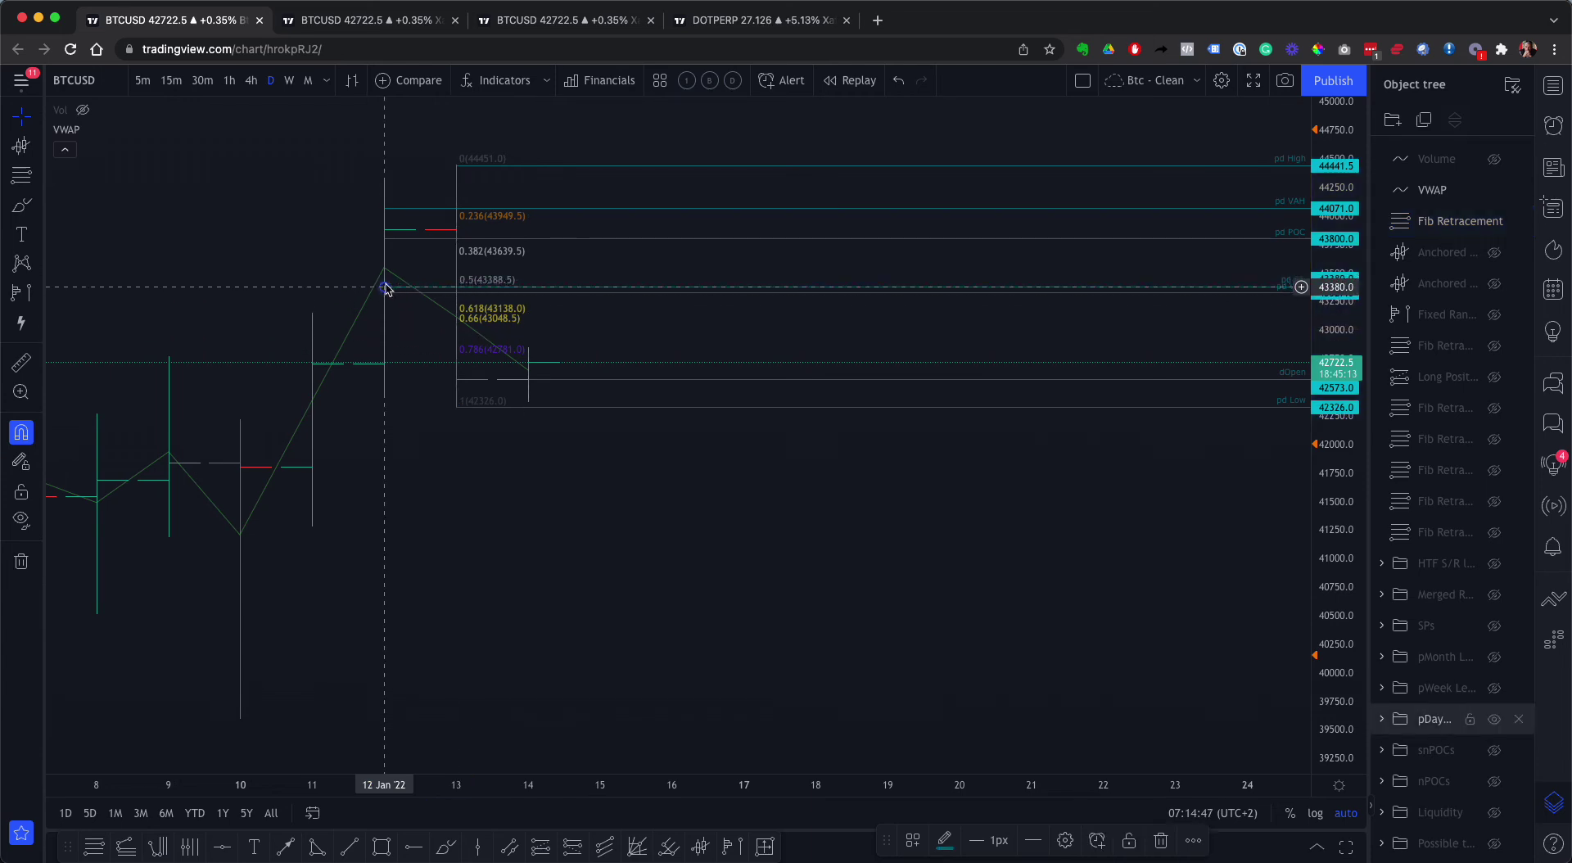
drag(386, 288, 456, 299)
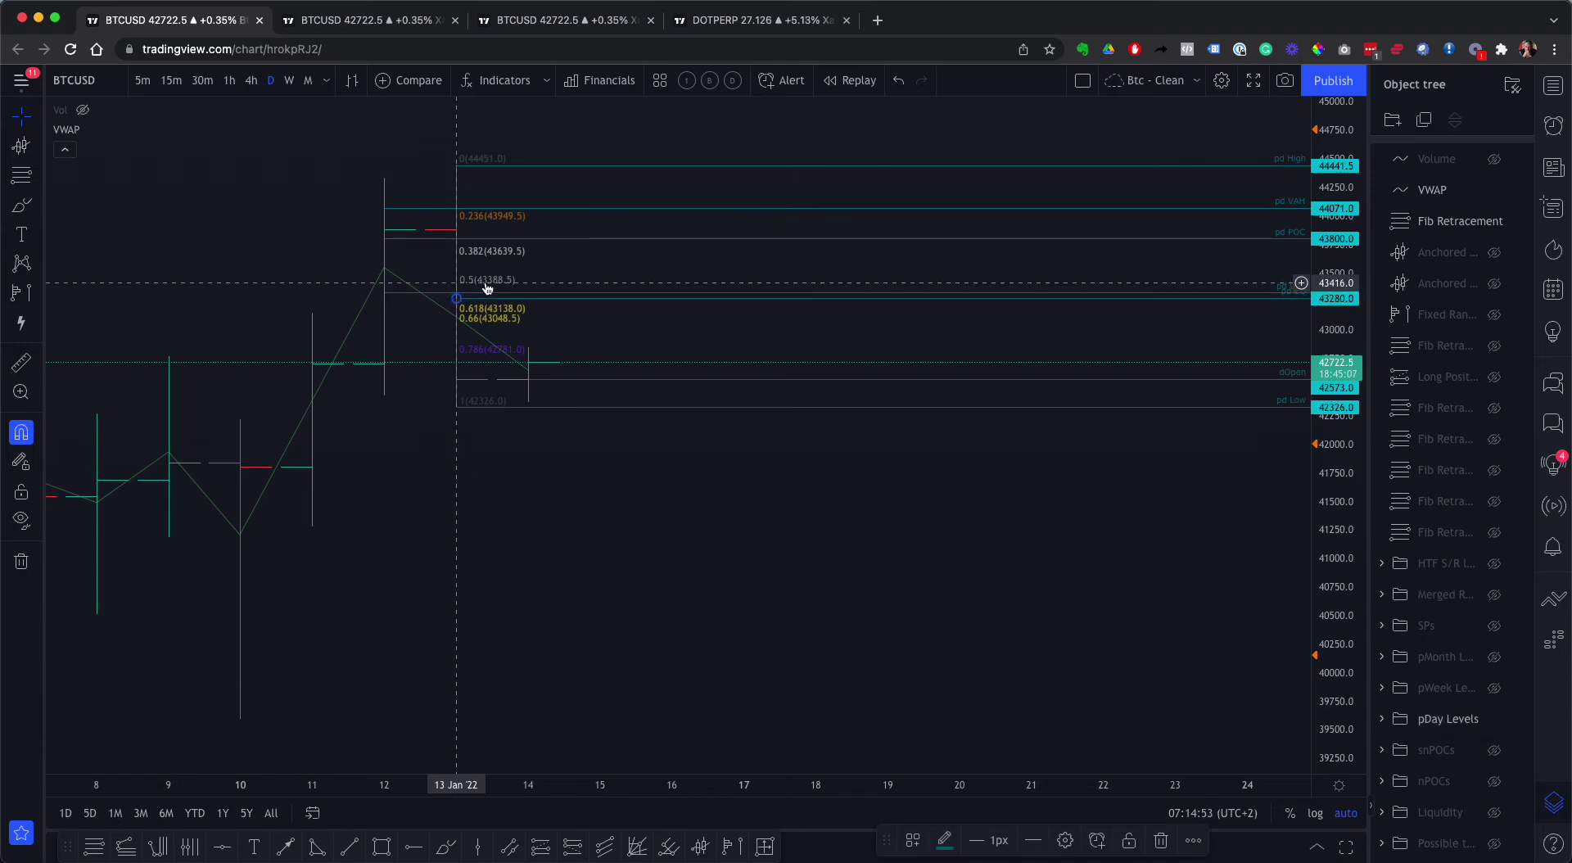
click(1064, 840)
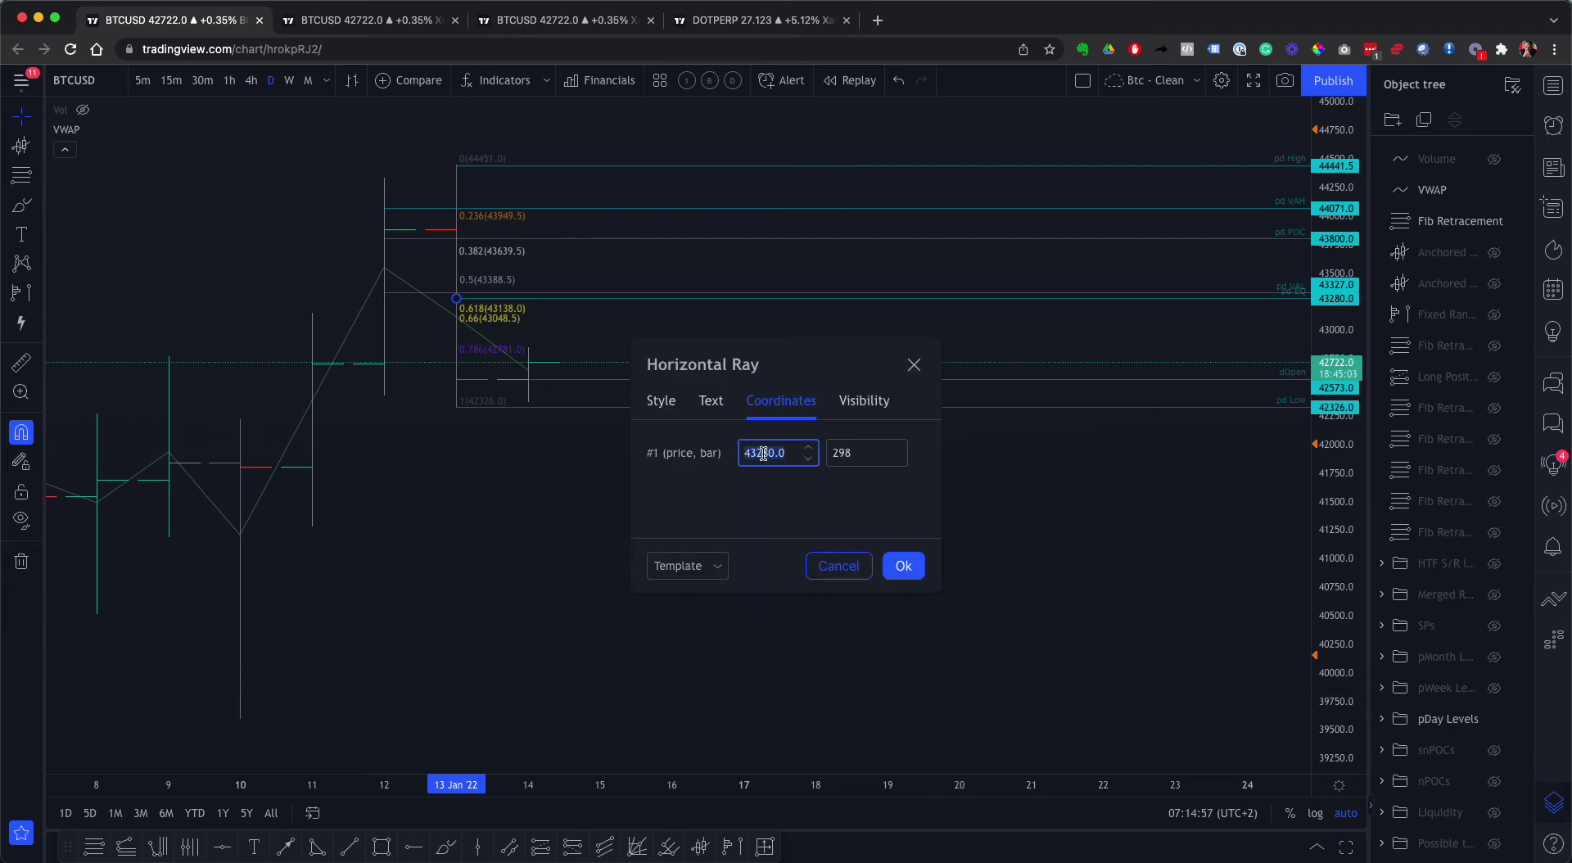
text(43388)
click(890, 560)
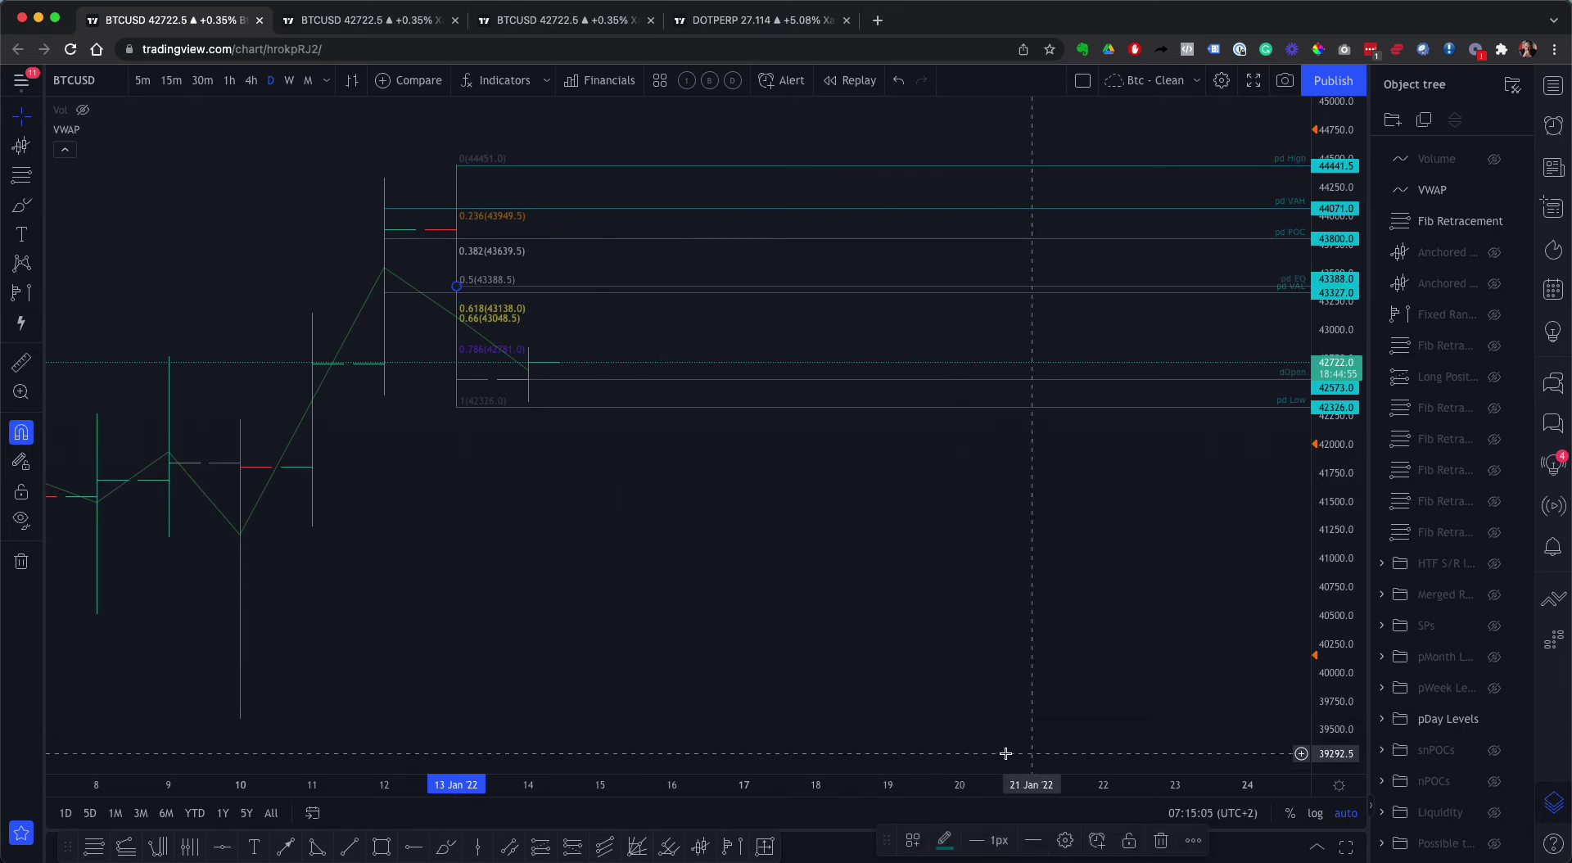
click(1161, 839)
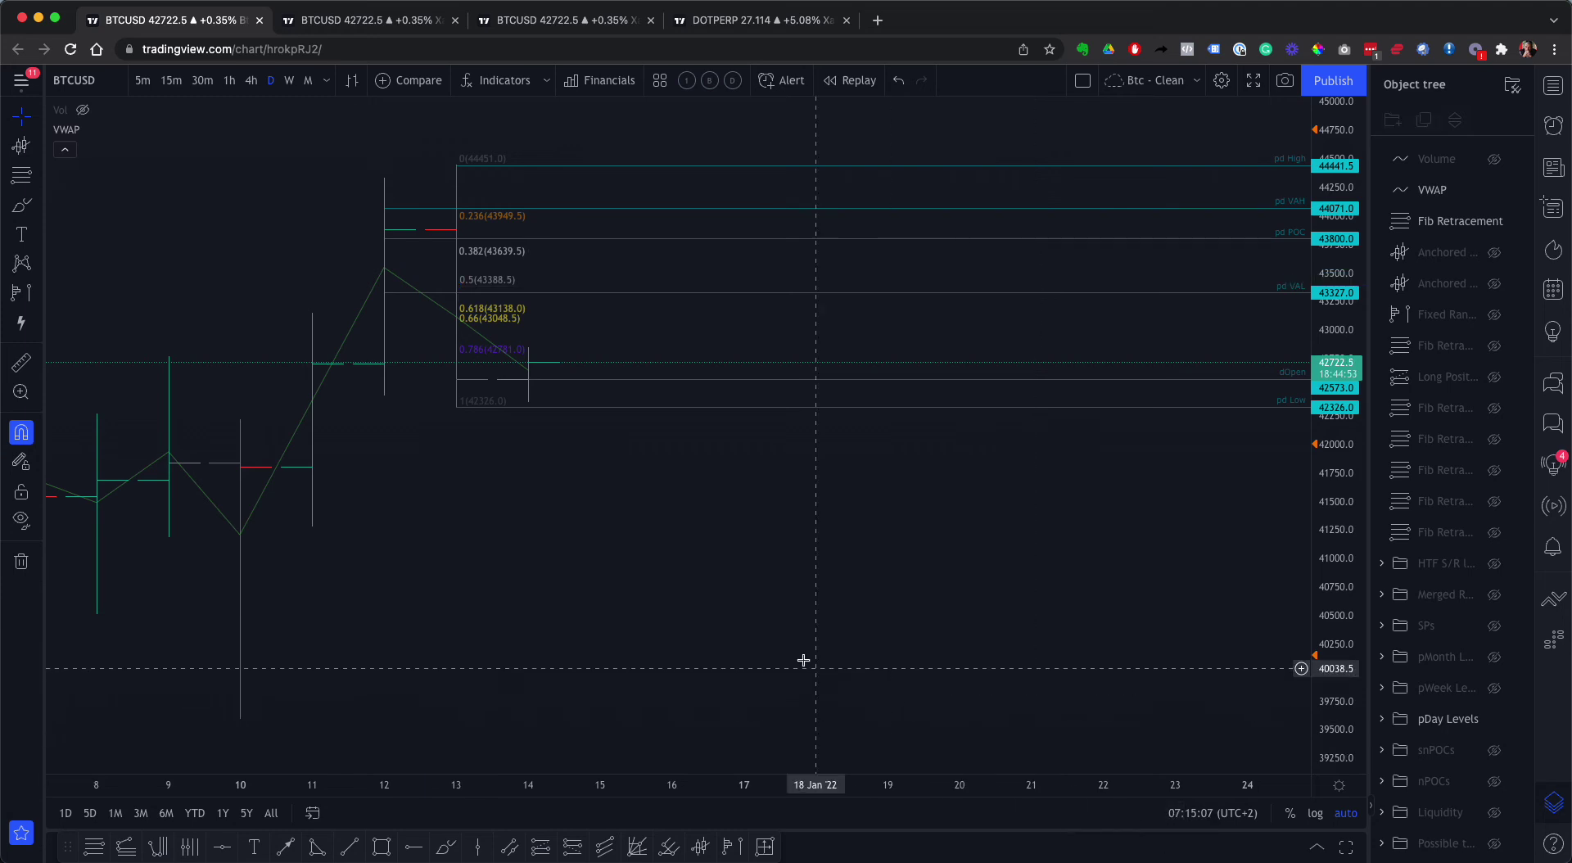
click(899, 82)
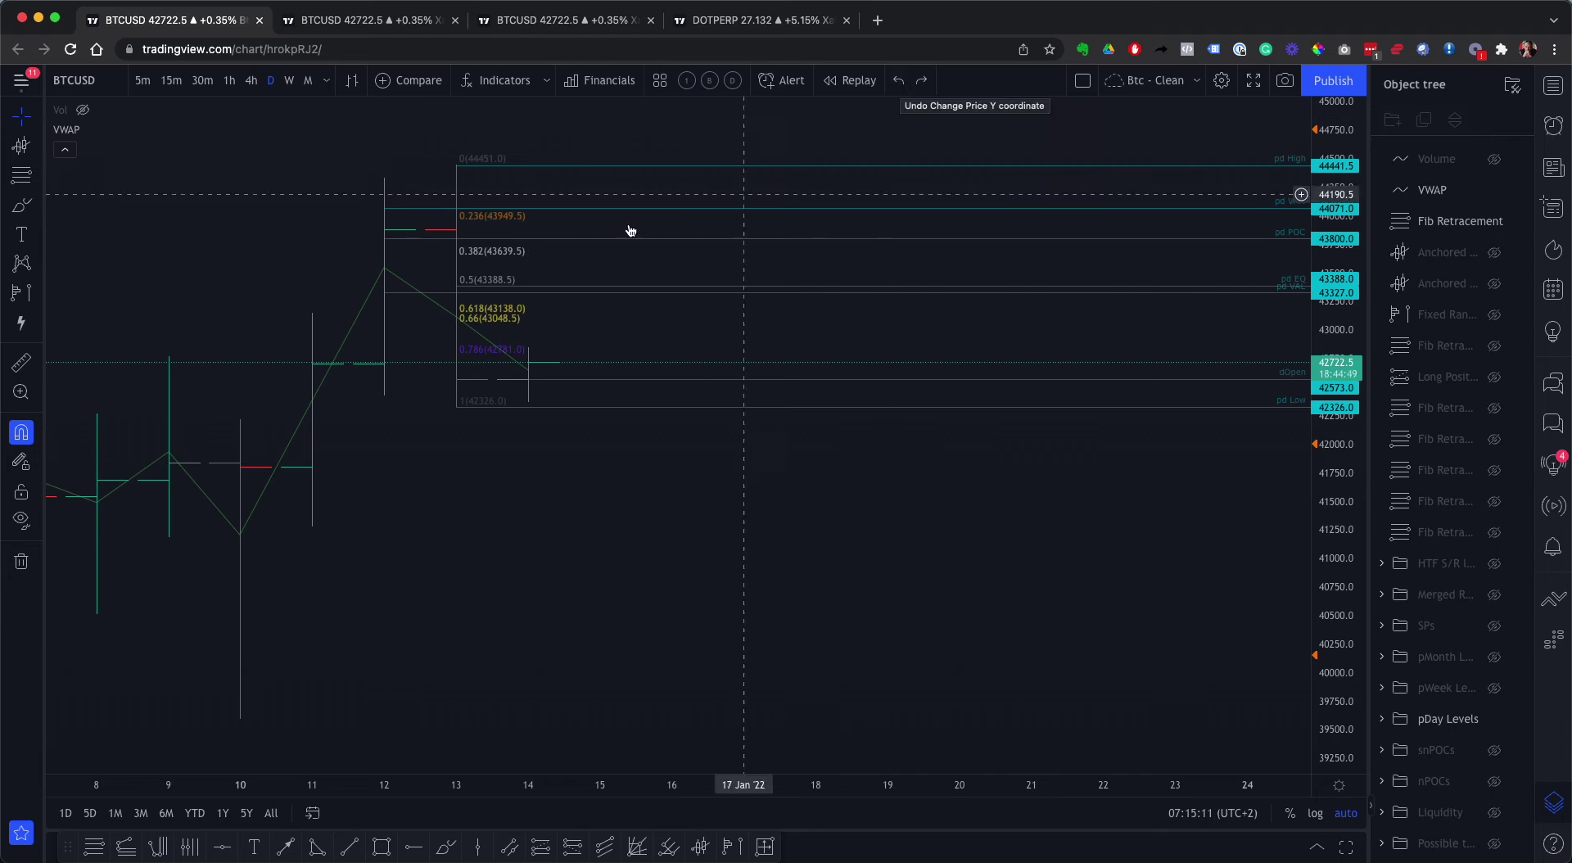
click(526, 289)
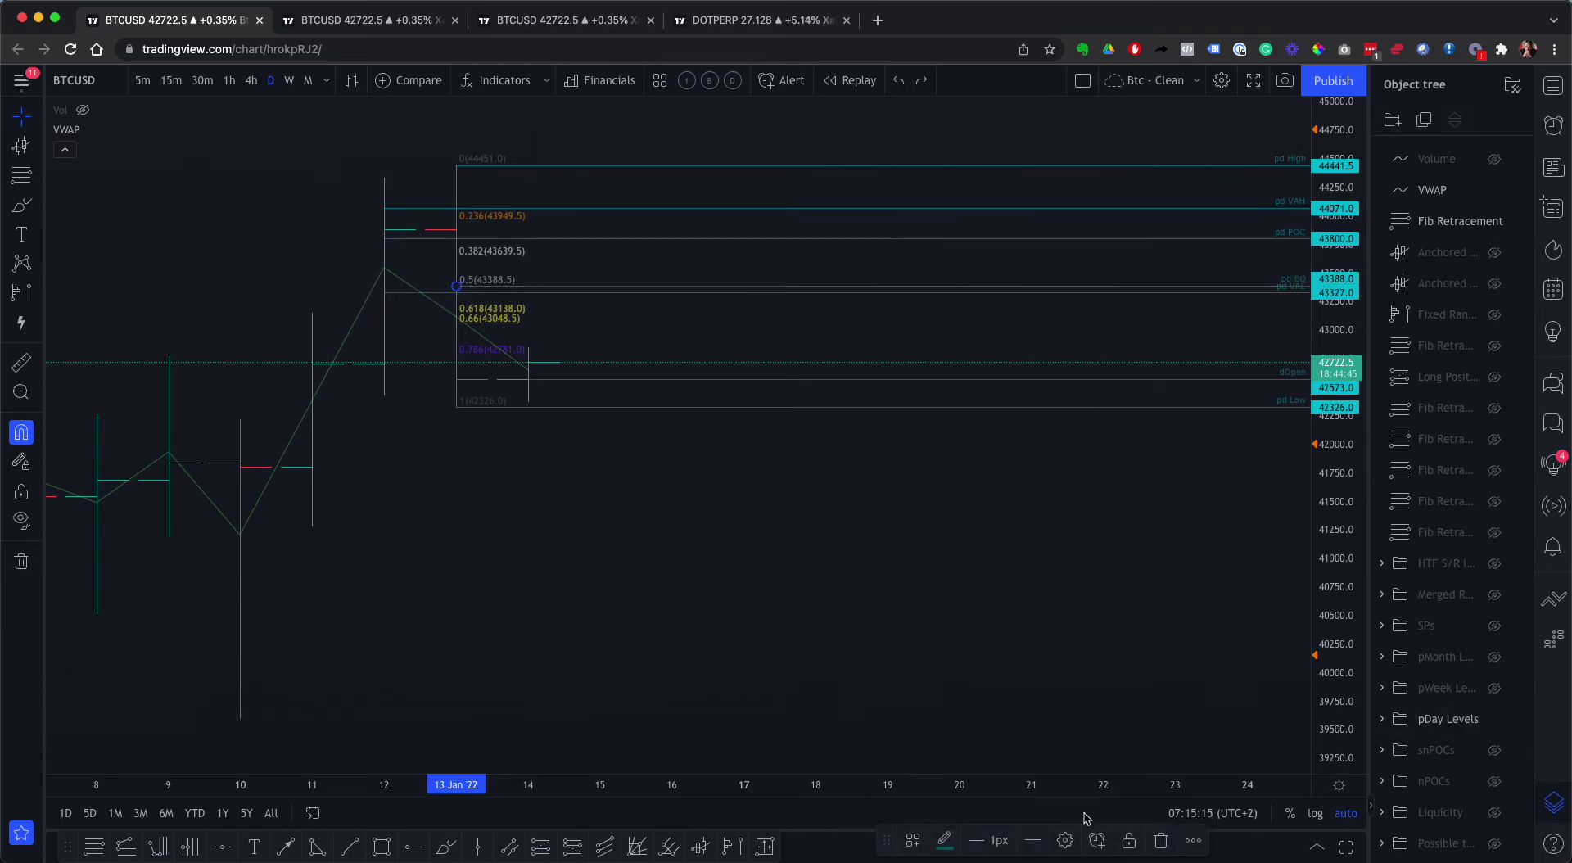
click(1064, 840)
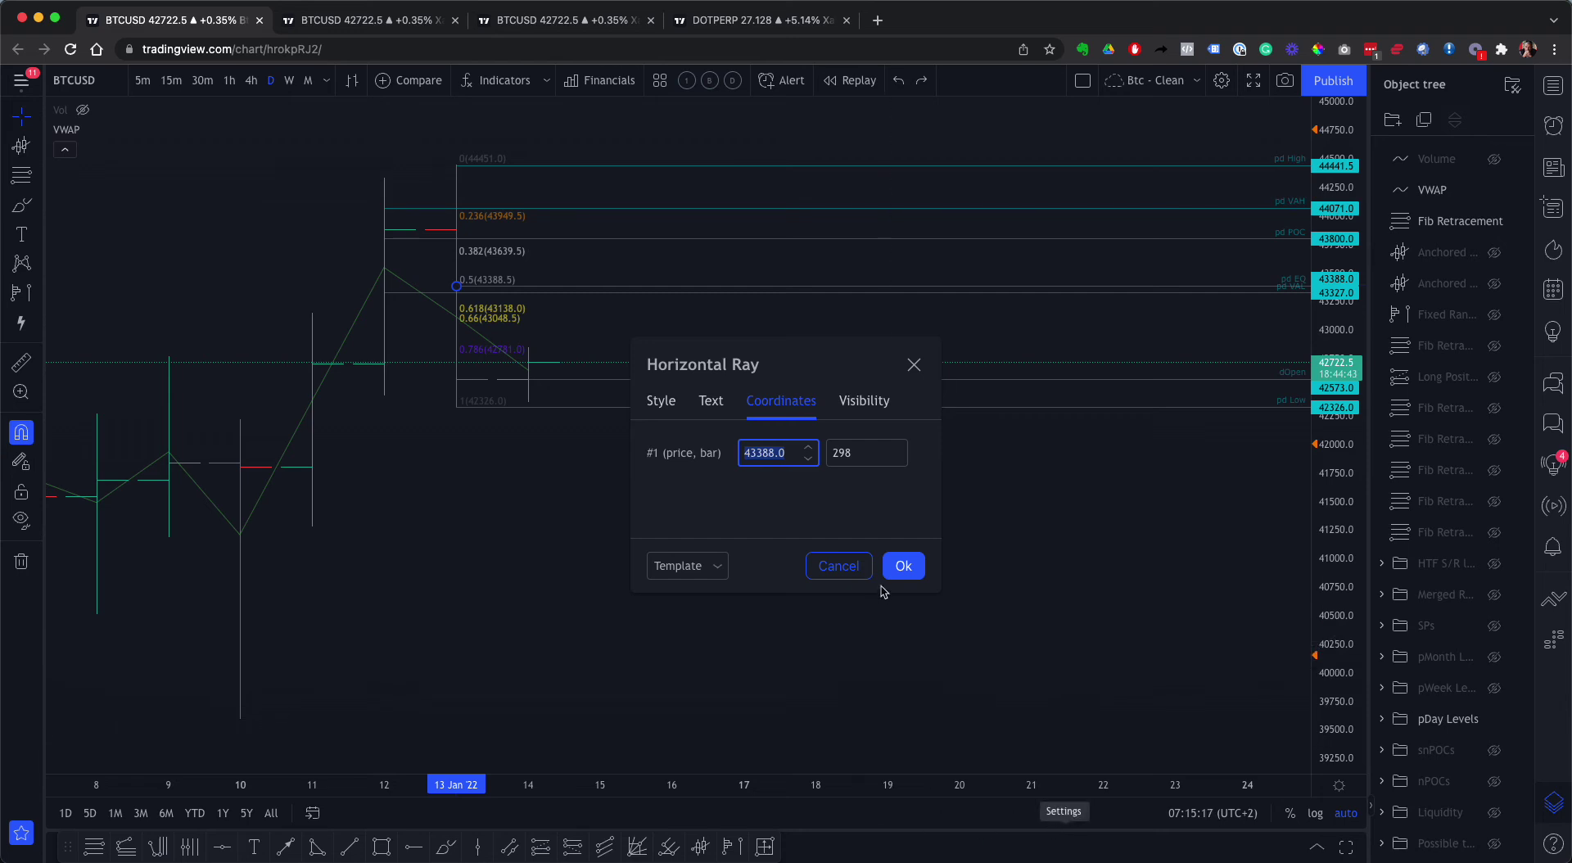
click(898, 565)
Delete the Fib Retracement drawn over the 13 Jan bar
click(505, 316)
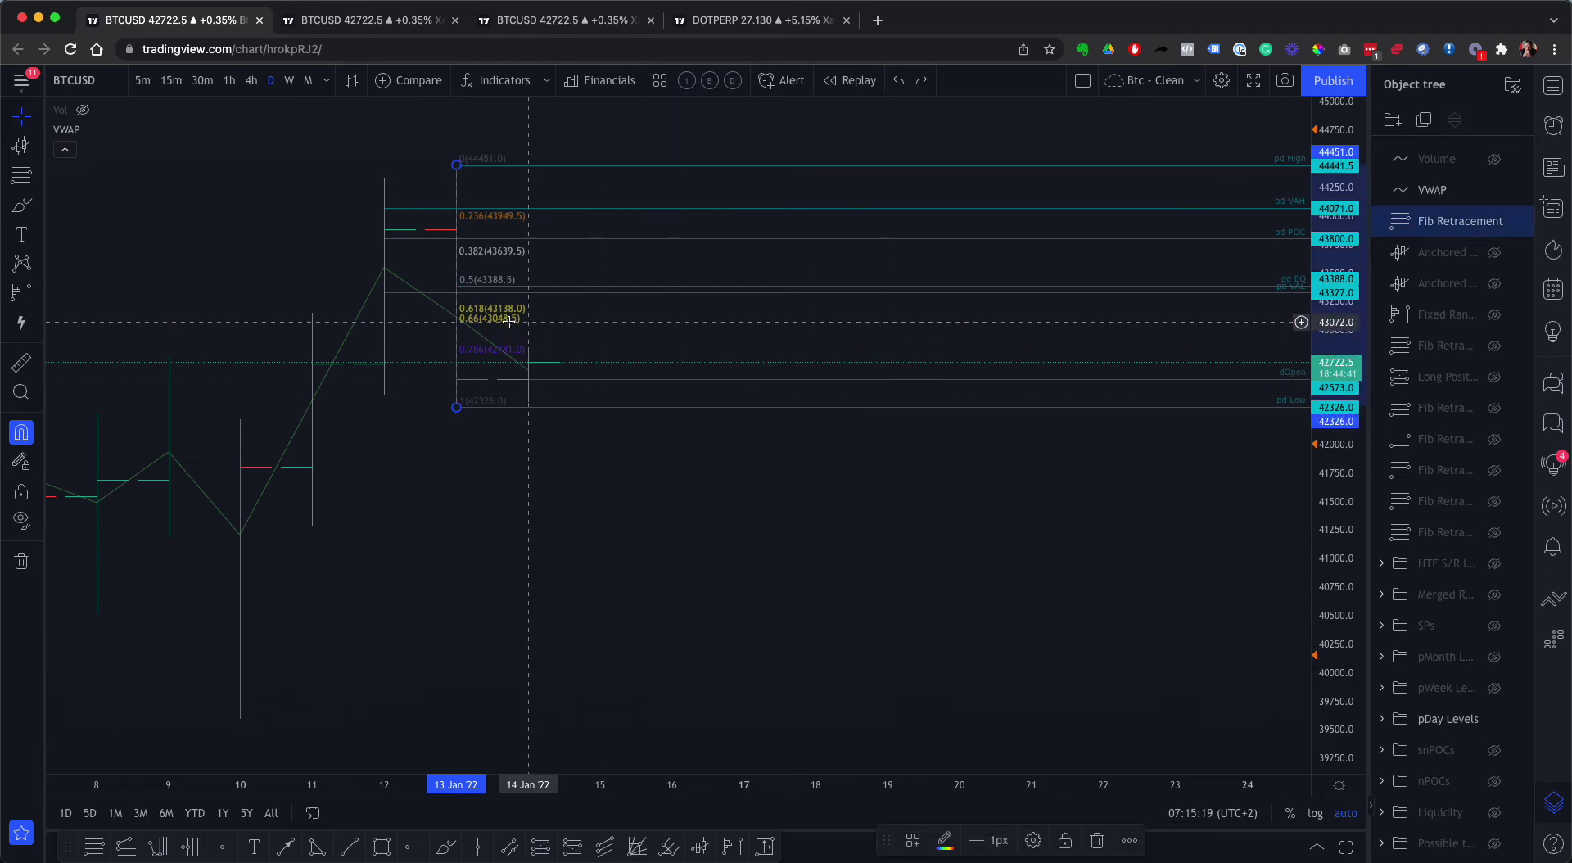
click(1095, 840)
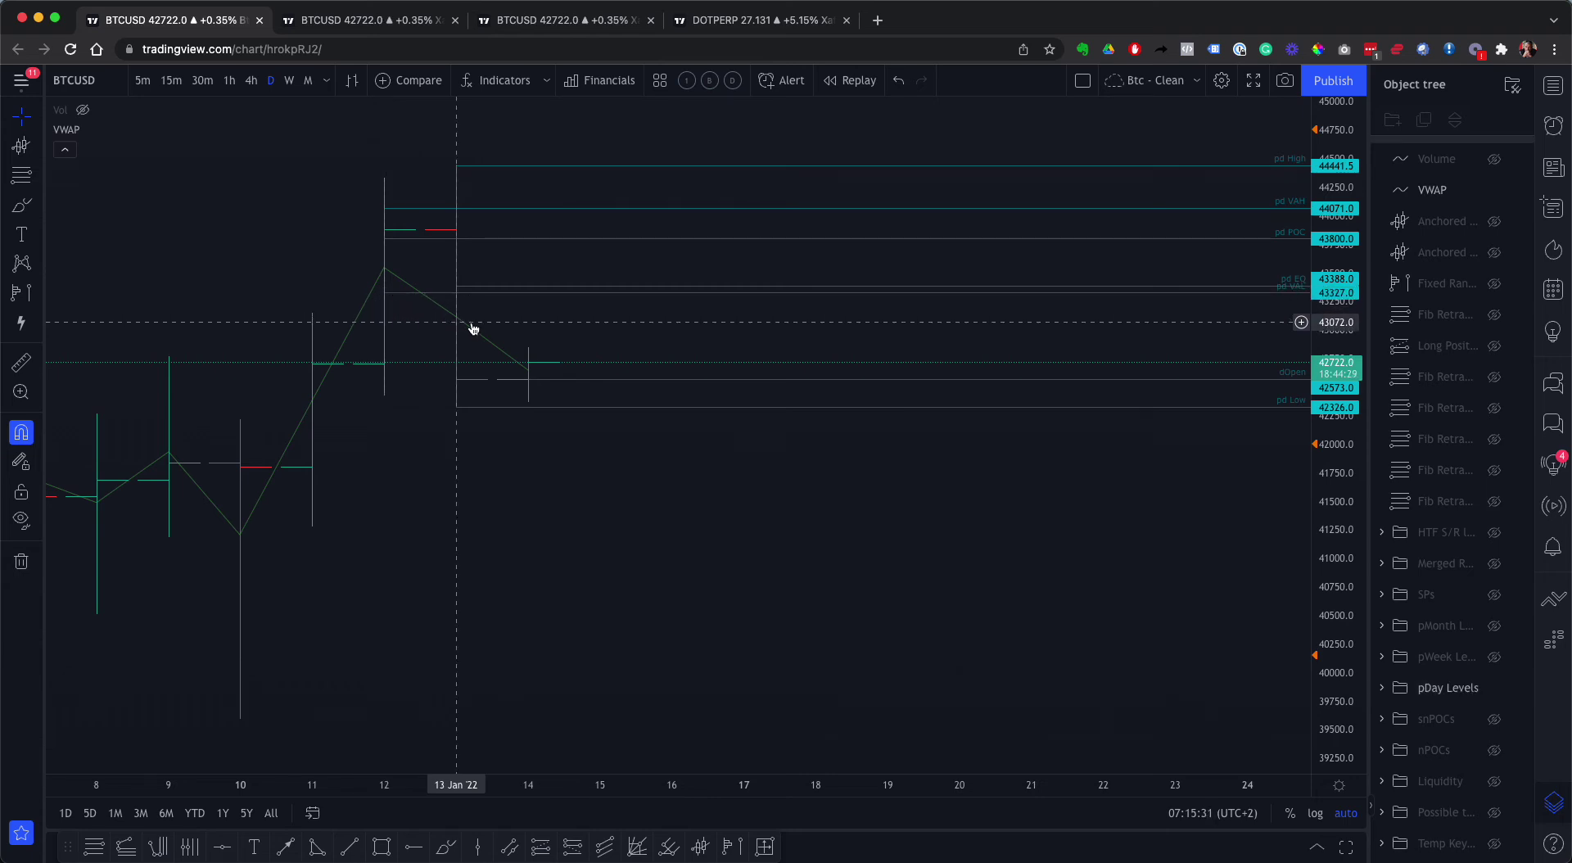
Turn off Magnet Mode, move the pd VAL ray's start to 13 Jan and set its price to 42349
click(384, 293)
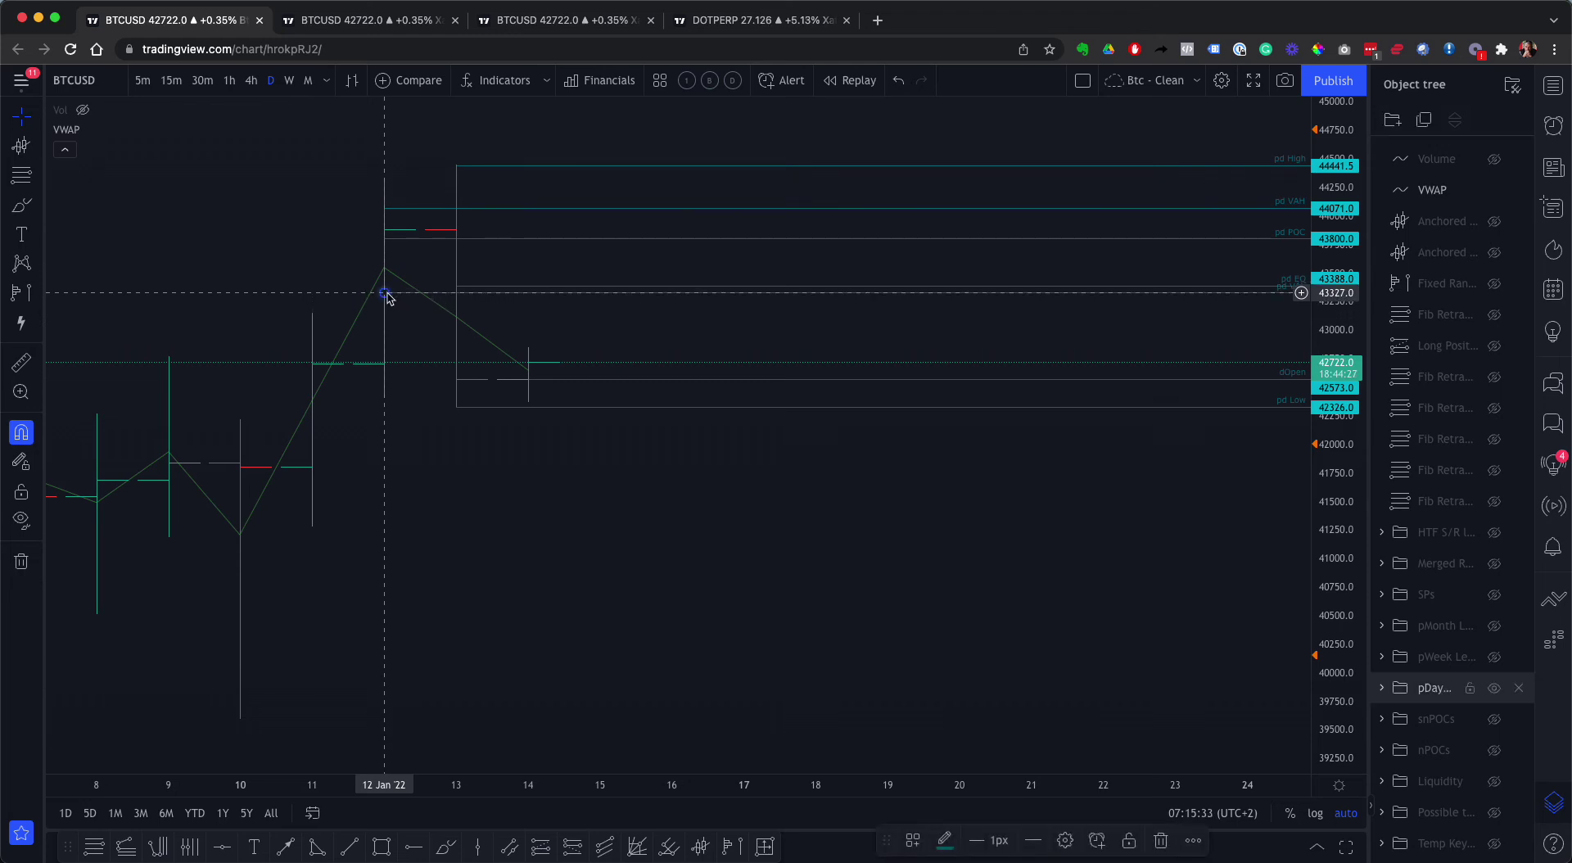
click(22, 431)
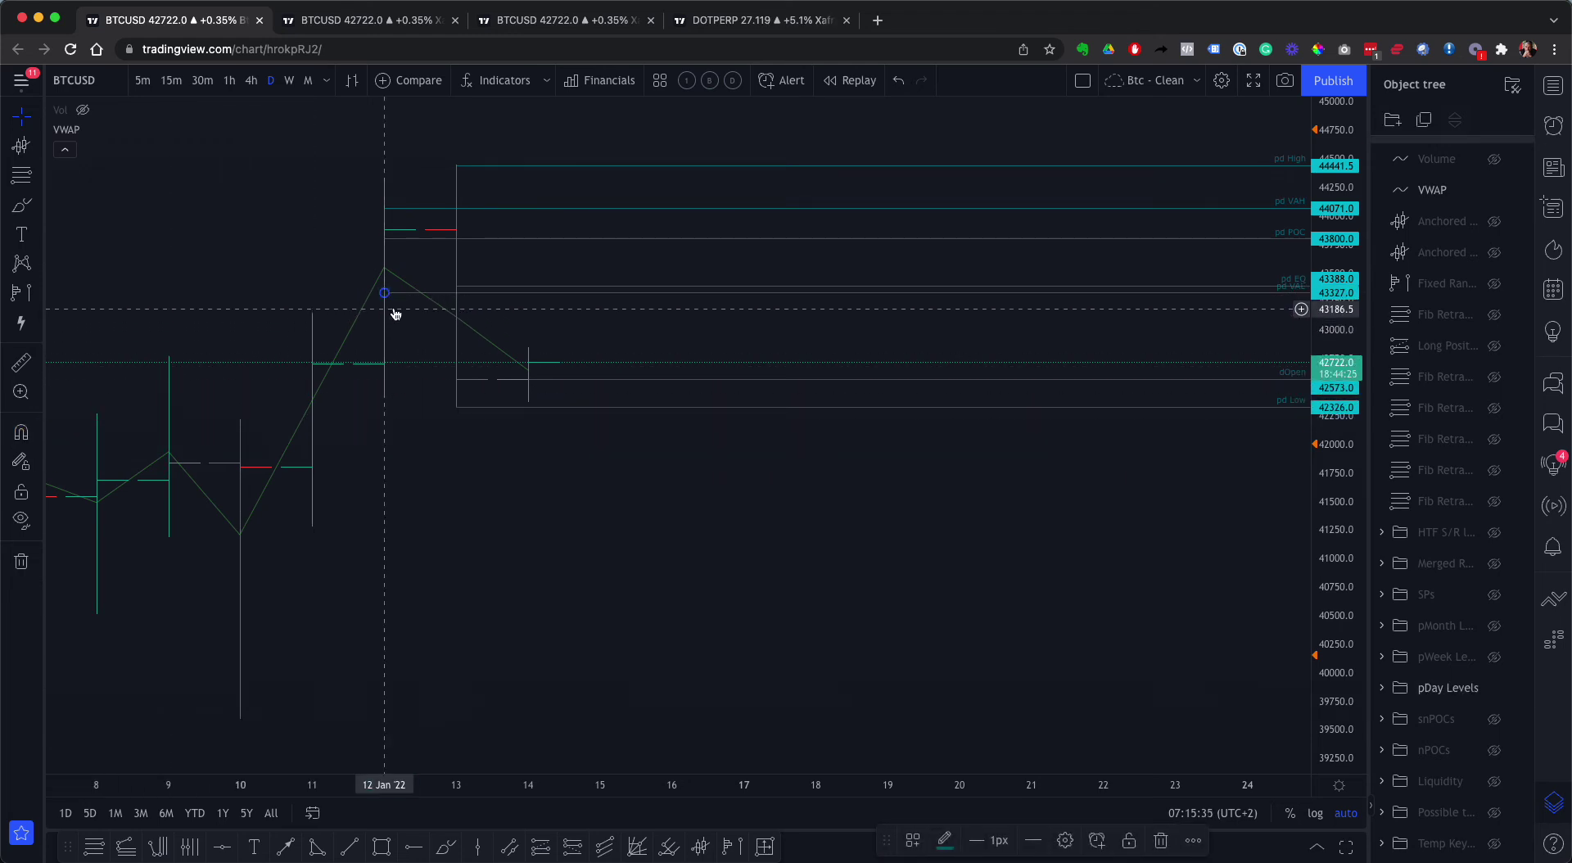
drag(385, 292, 456, 340)
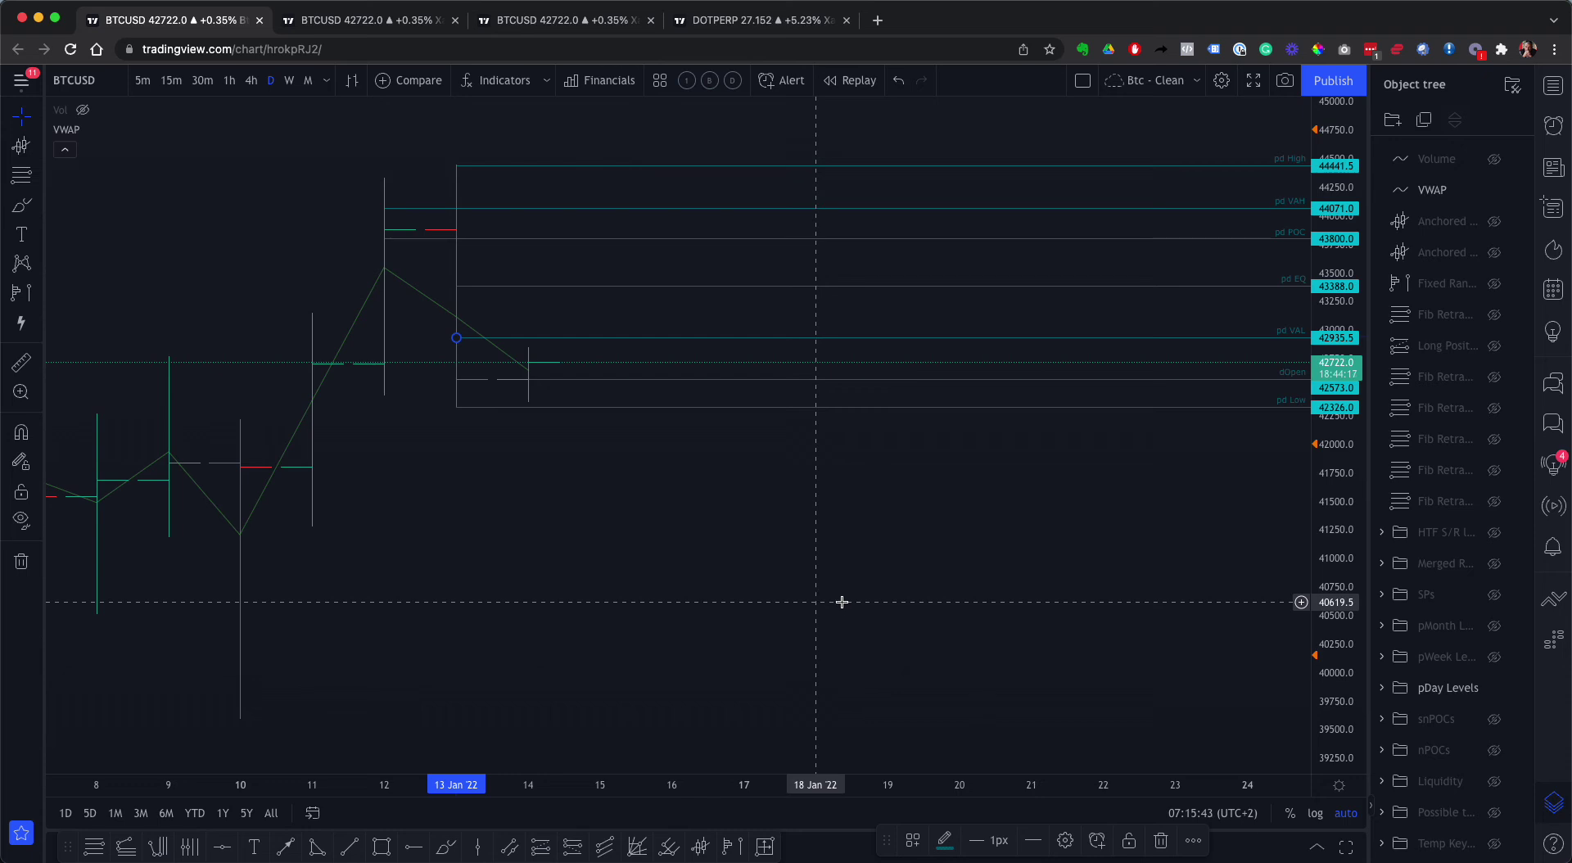
click(1066, 843)
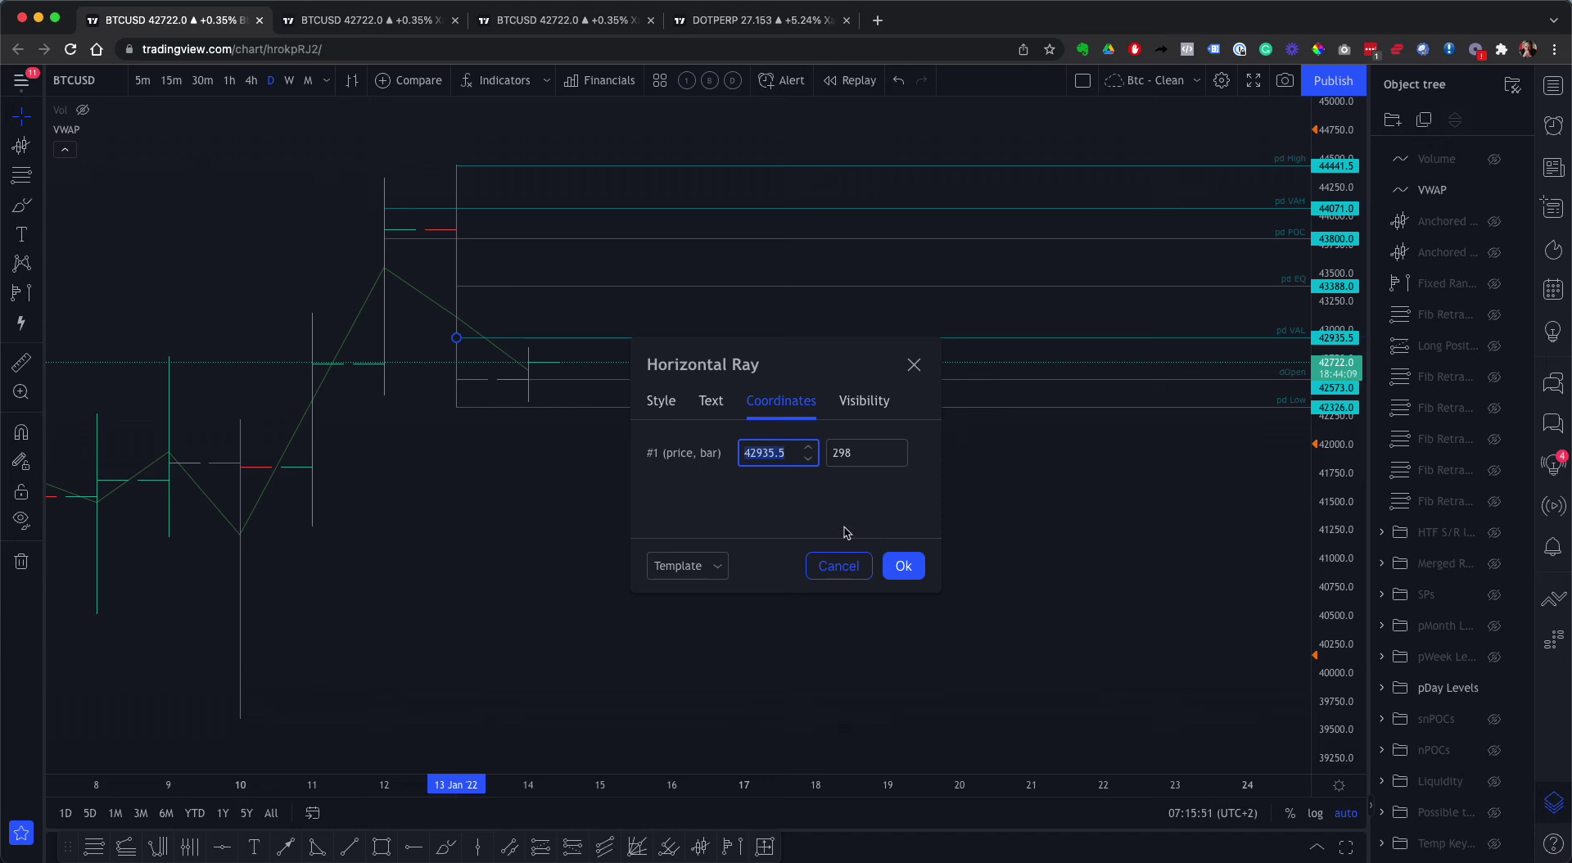
text(42349)
click(899, 563)
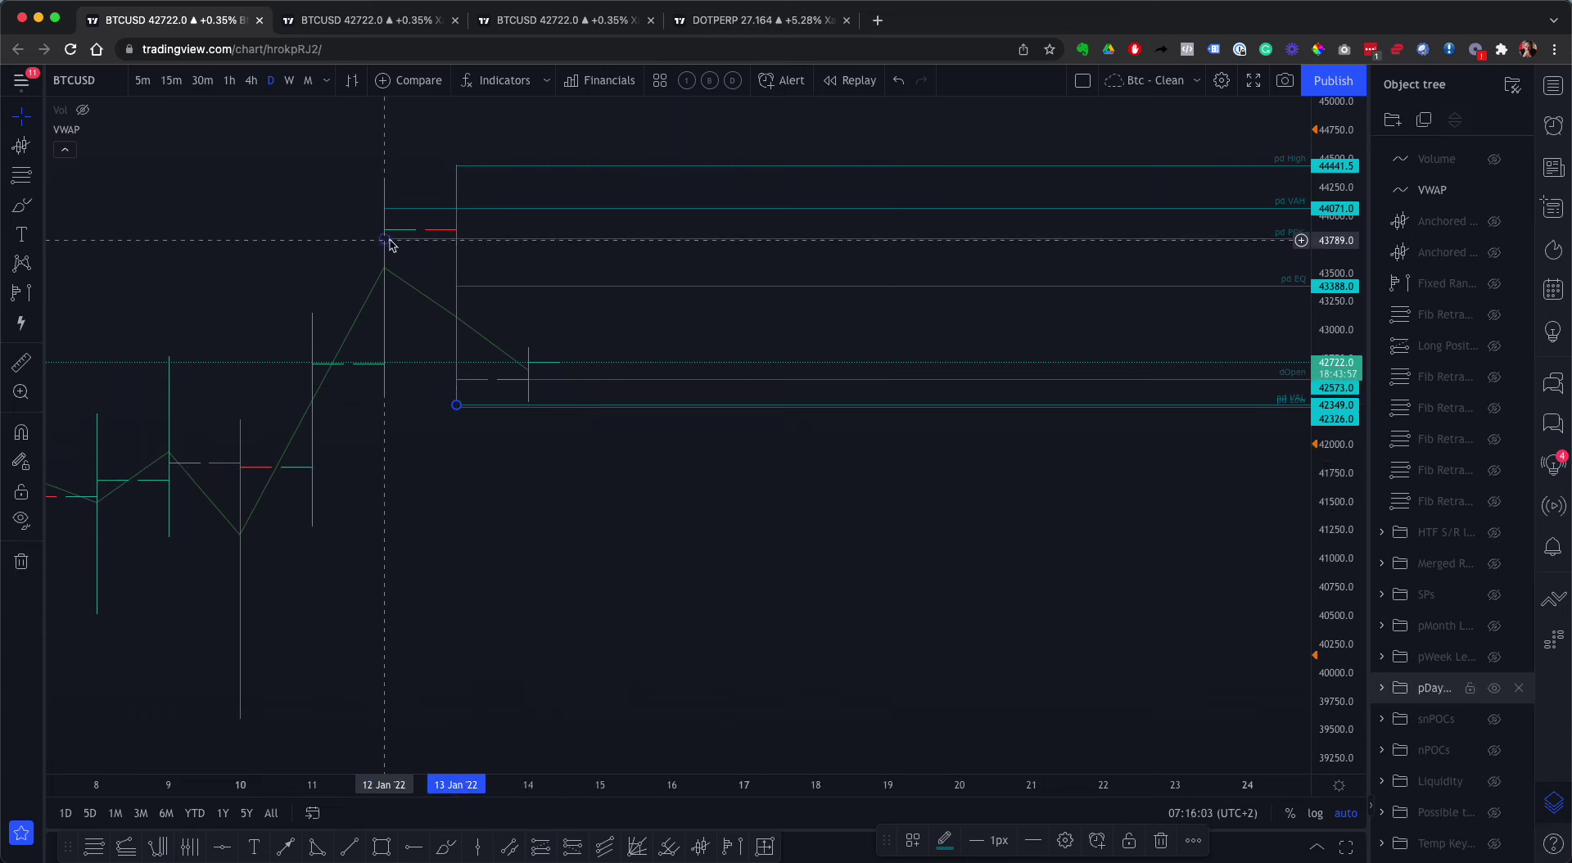
Move the pd VAH ray's start to 13 Jan and set its price to 43714
click(410, 213)
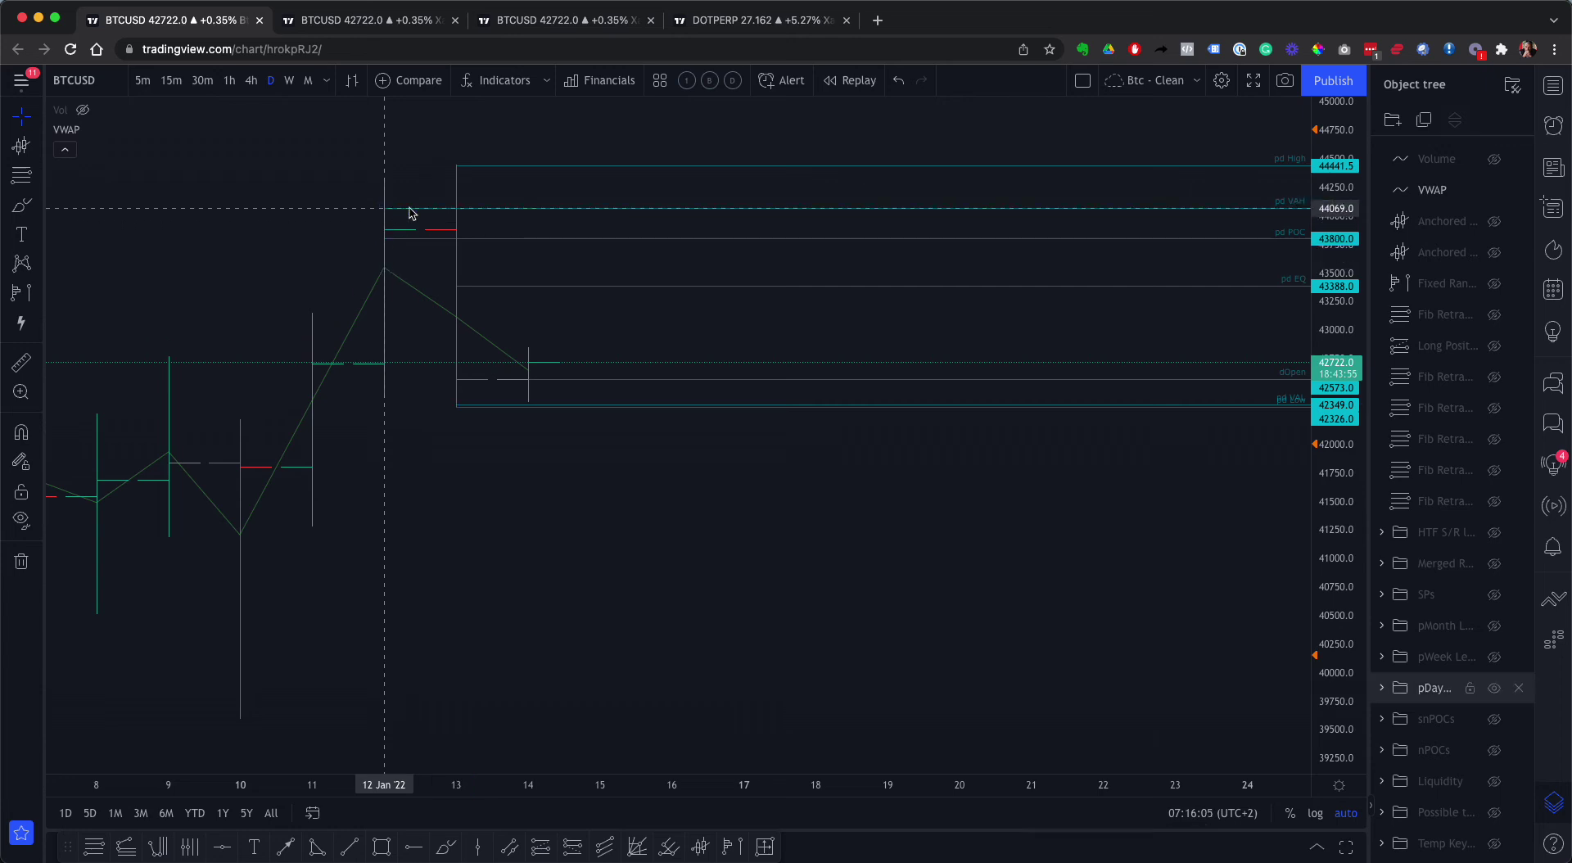
click(457, 211)
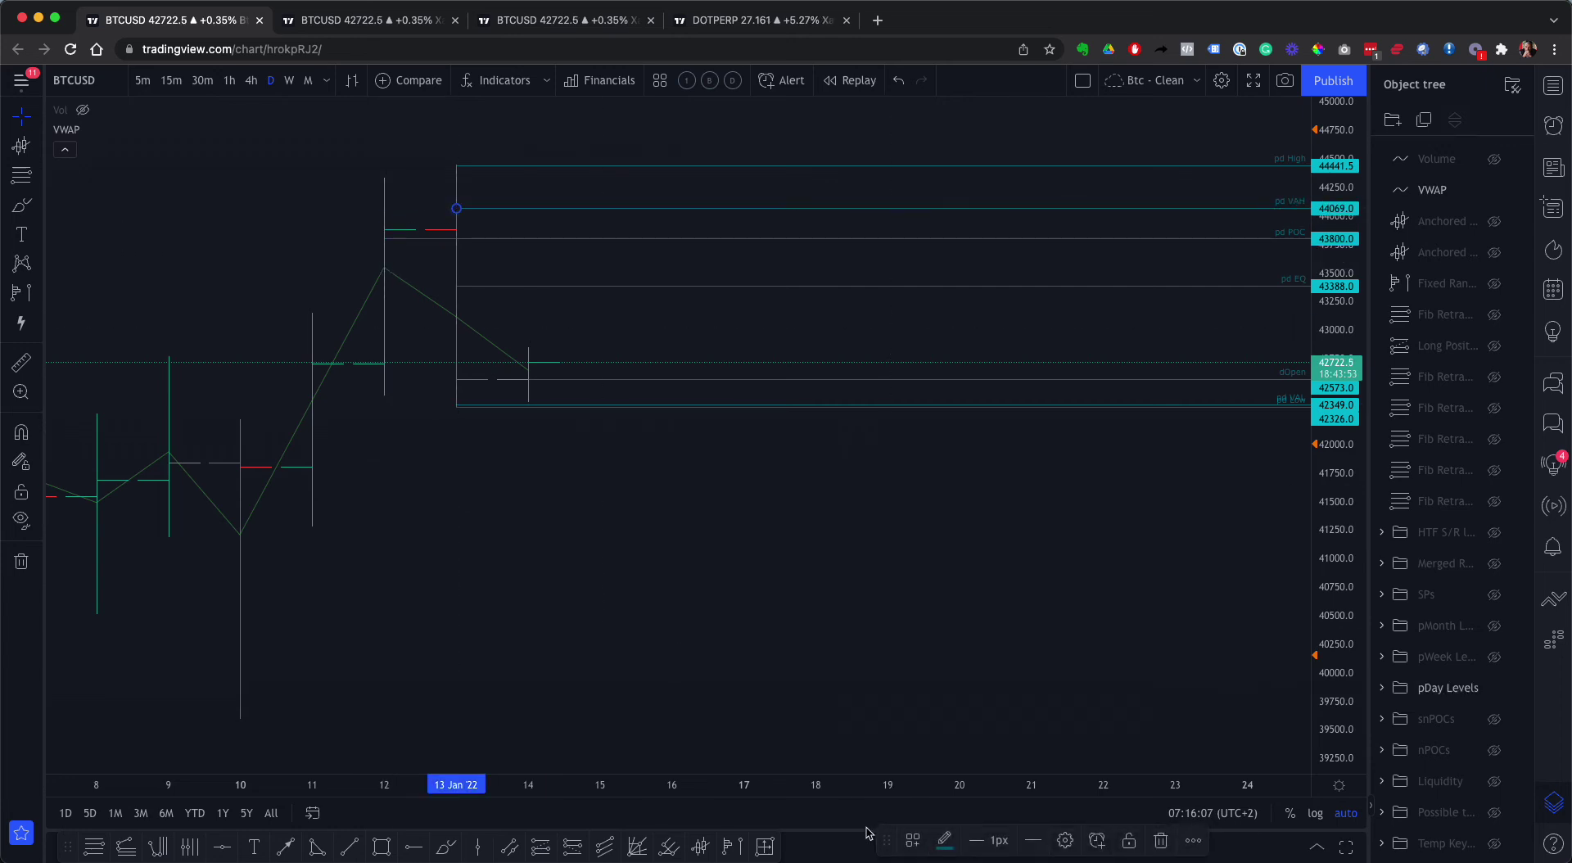
click(1068, 843)
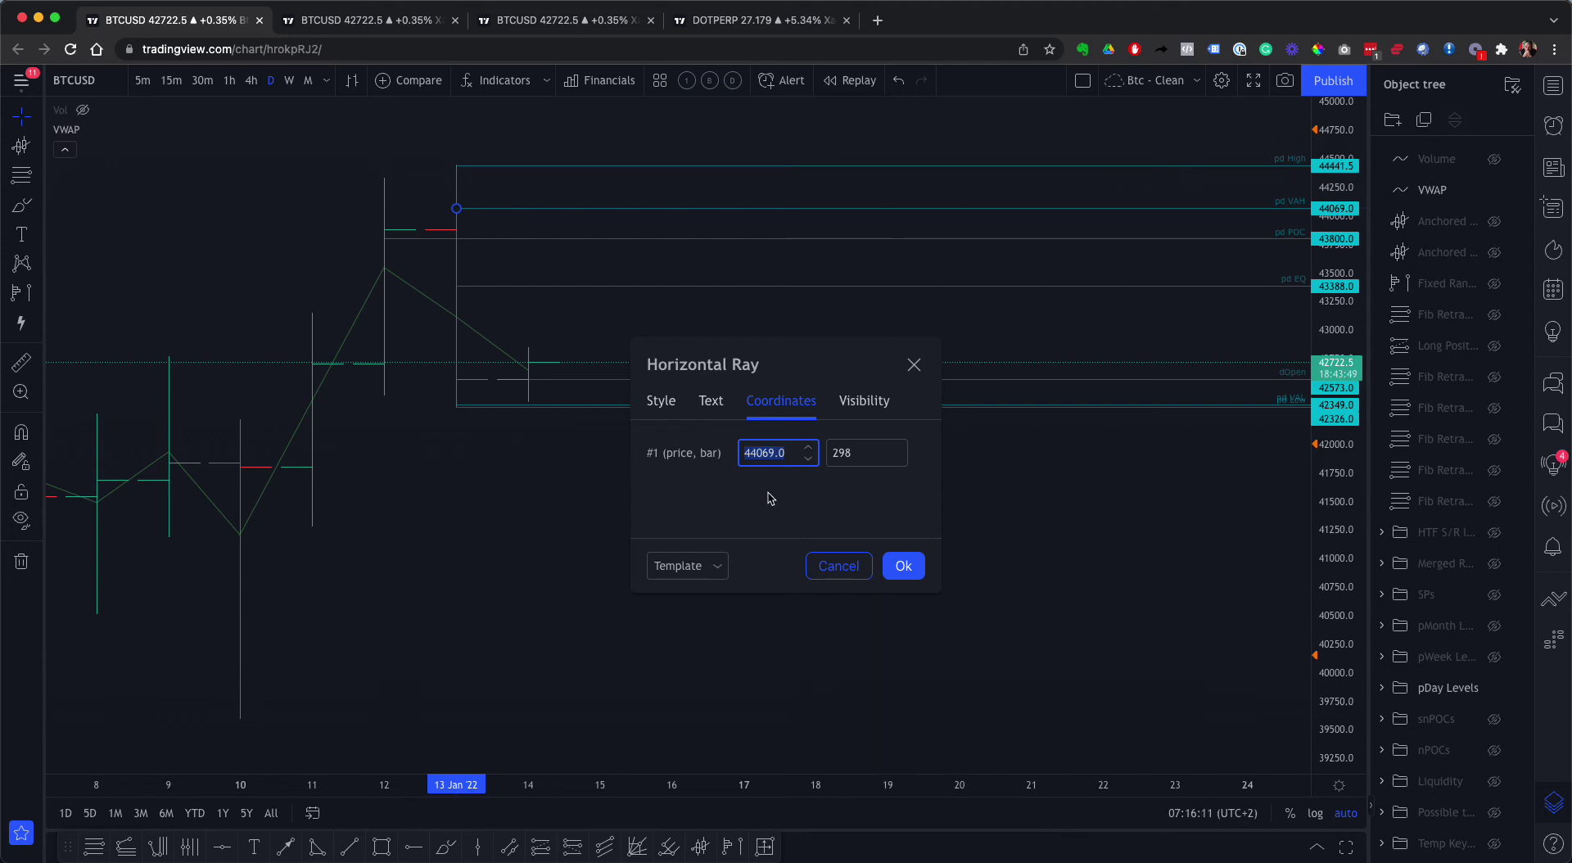
text(43714)
click(903, 566)
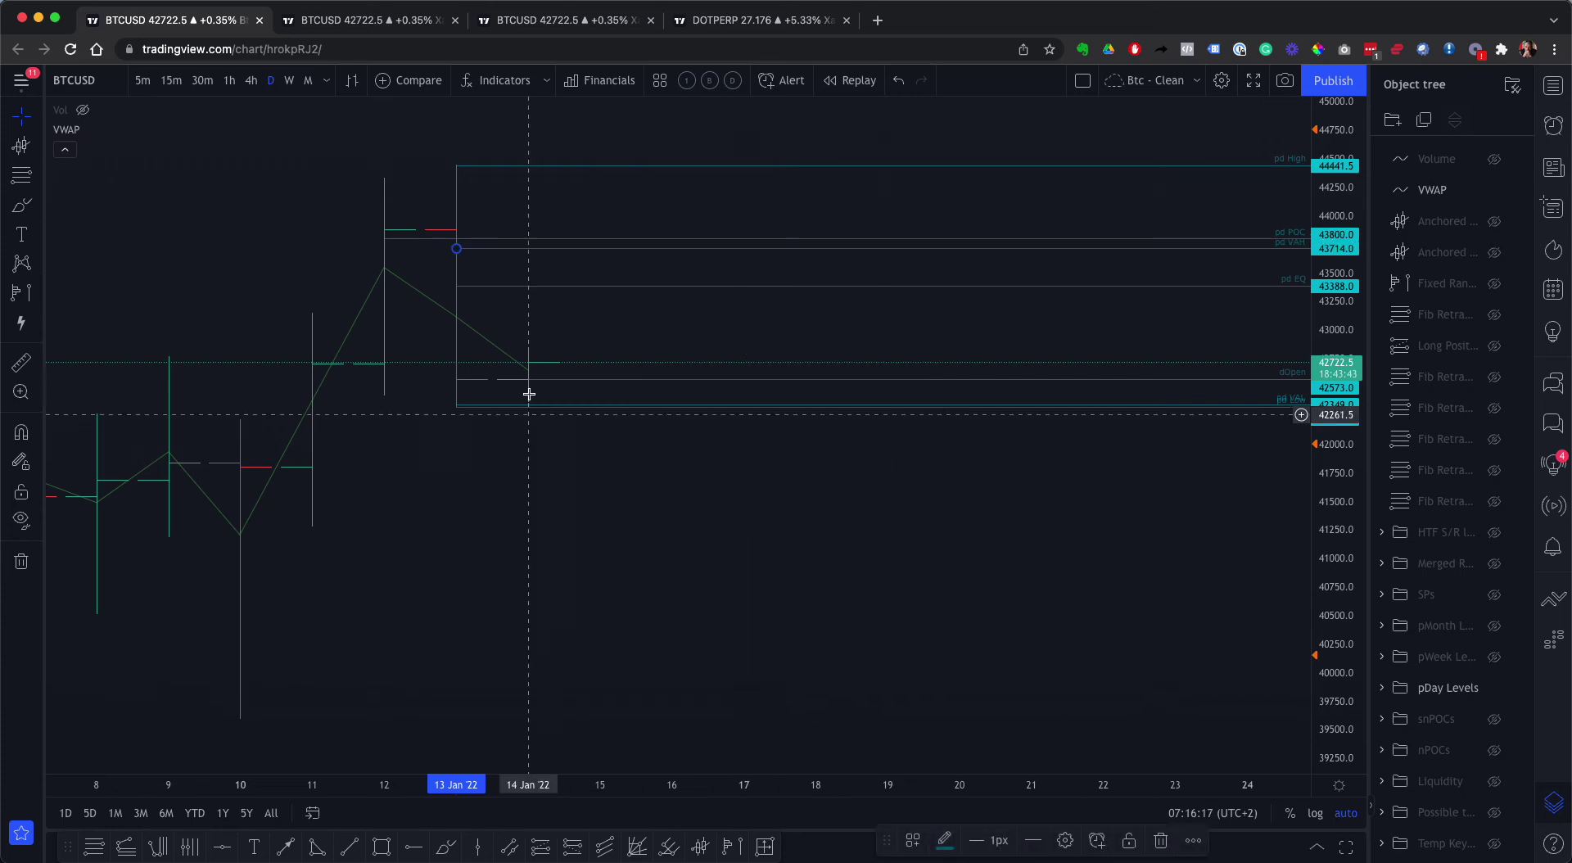
Move the pd POC ray's start to 13 Jan and set its price to 42700
mouse_move(386, 239)
mouse_down()
mouse_move(456, 266)
mouse_move(459, 312)
mouse_up()
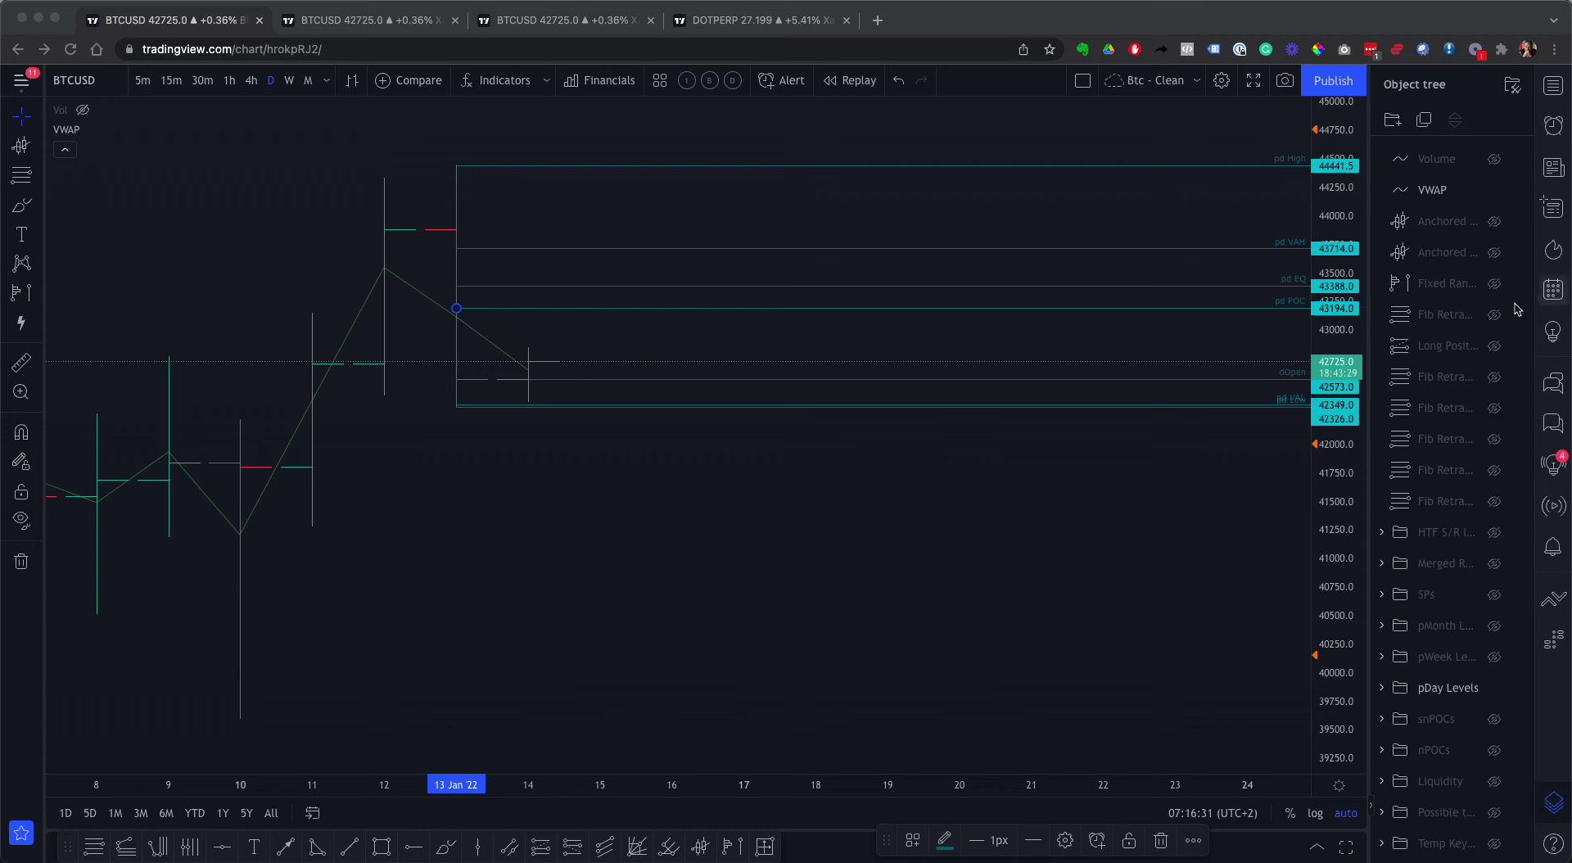
click(1064, 839)
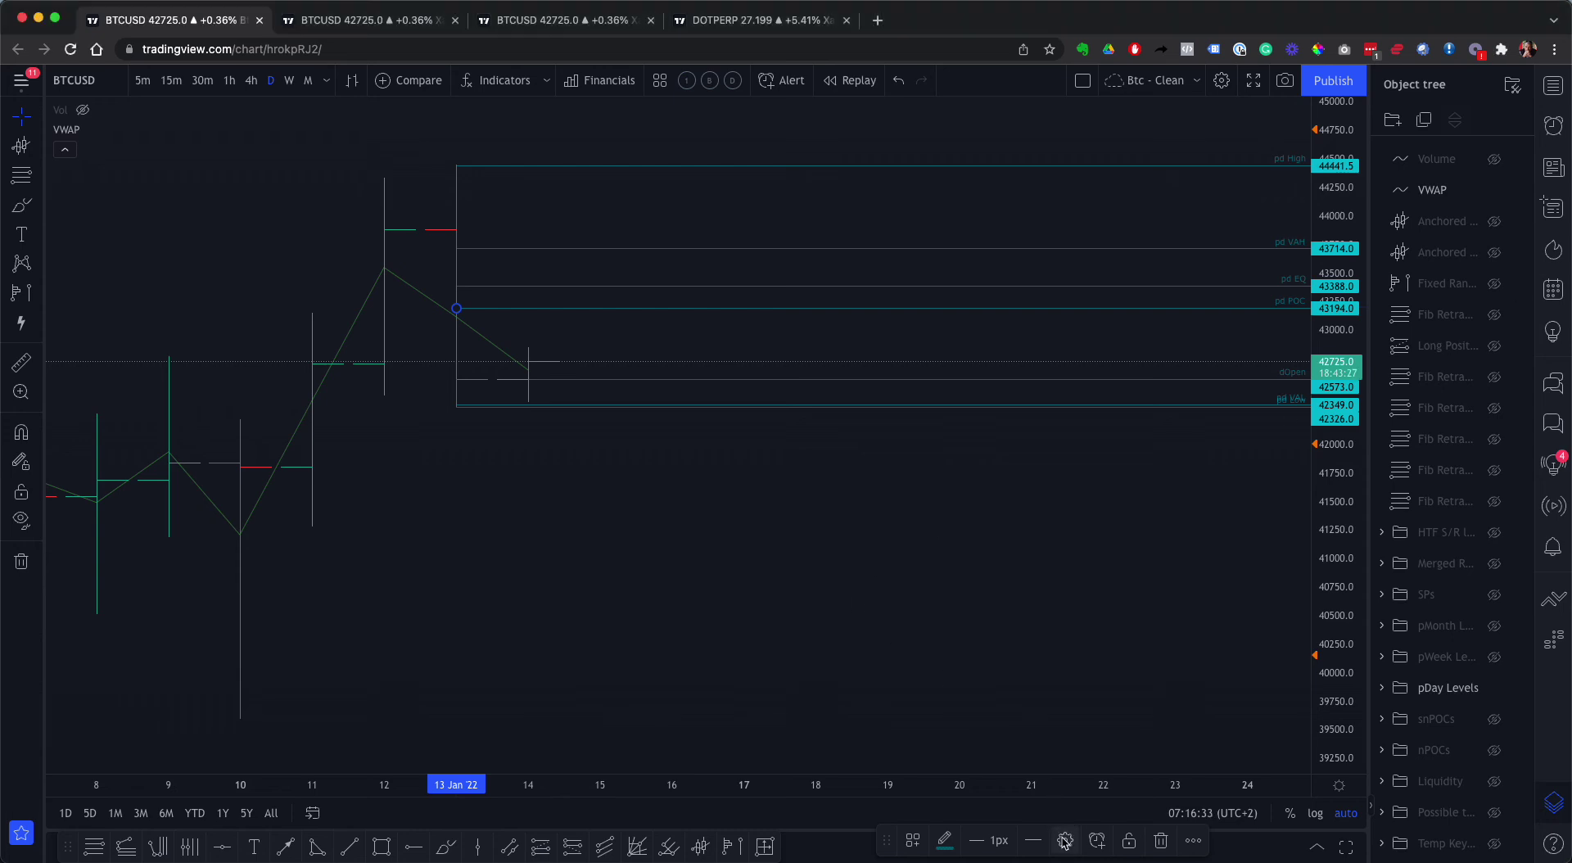
click(1064, 839)
text(42700)
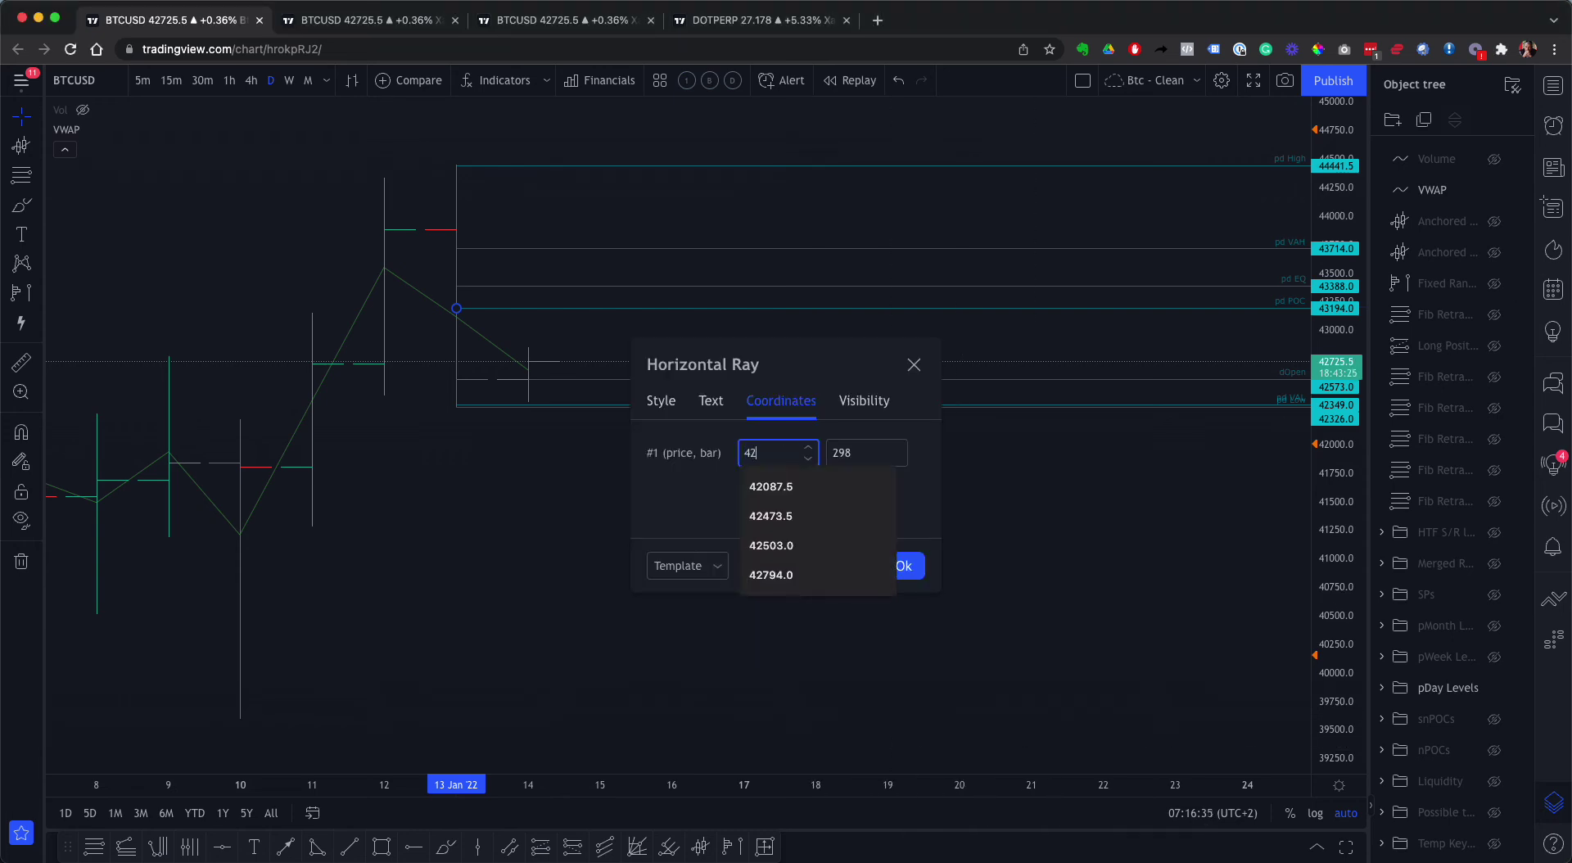
click(901, 567)
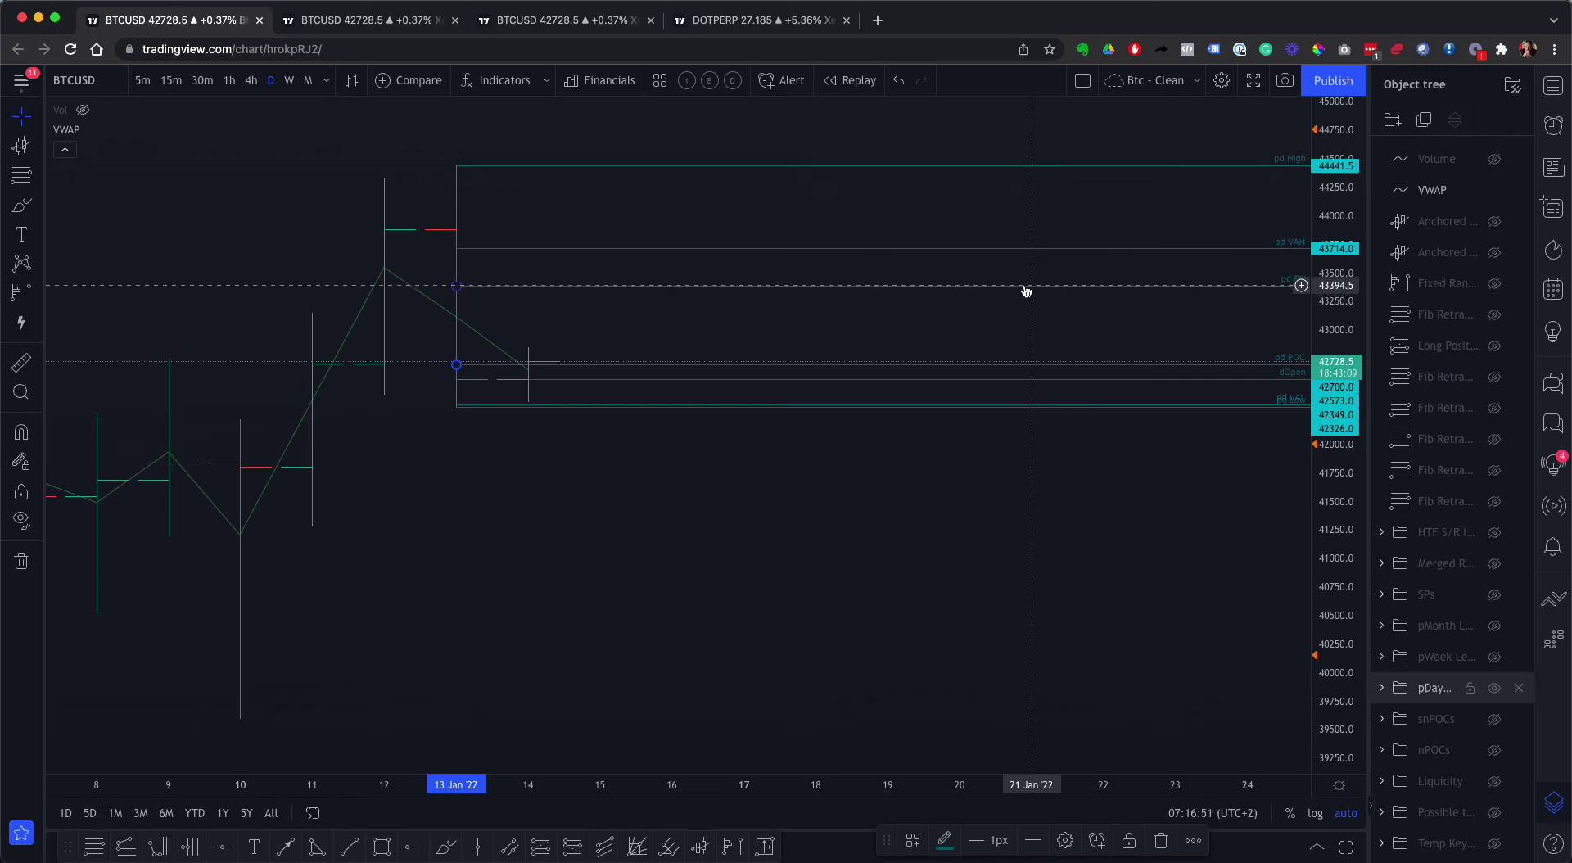
Display the chart as Candles on the 30-minute timeframe and bring the latest 14 Jan price action into view
click(352, 81)
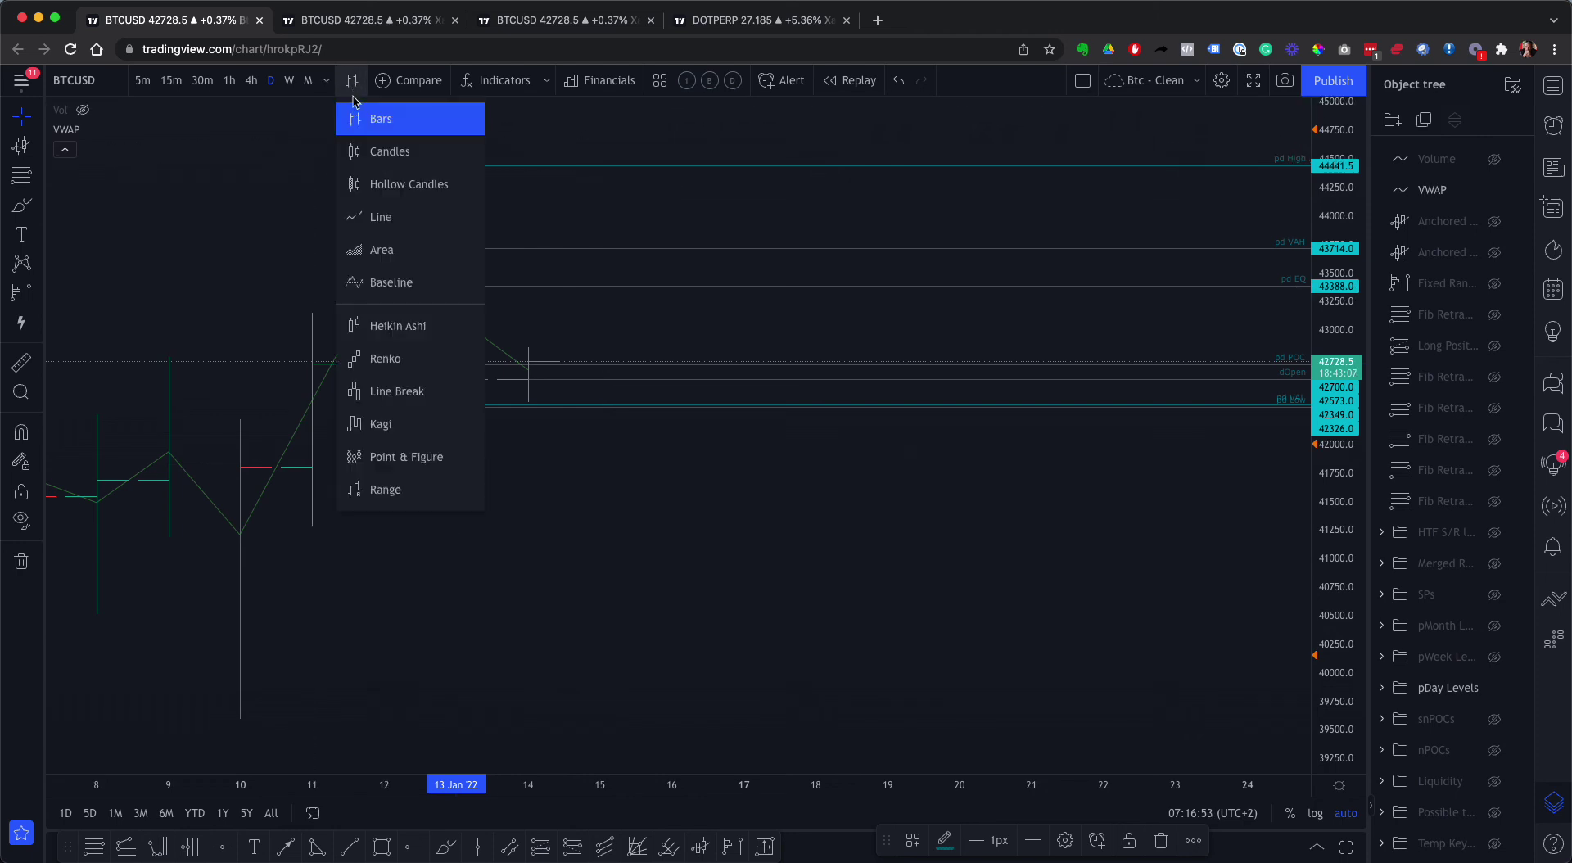
click(385, 154)
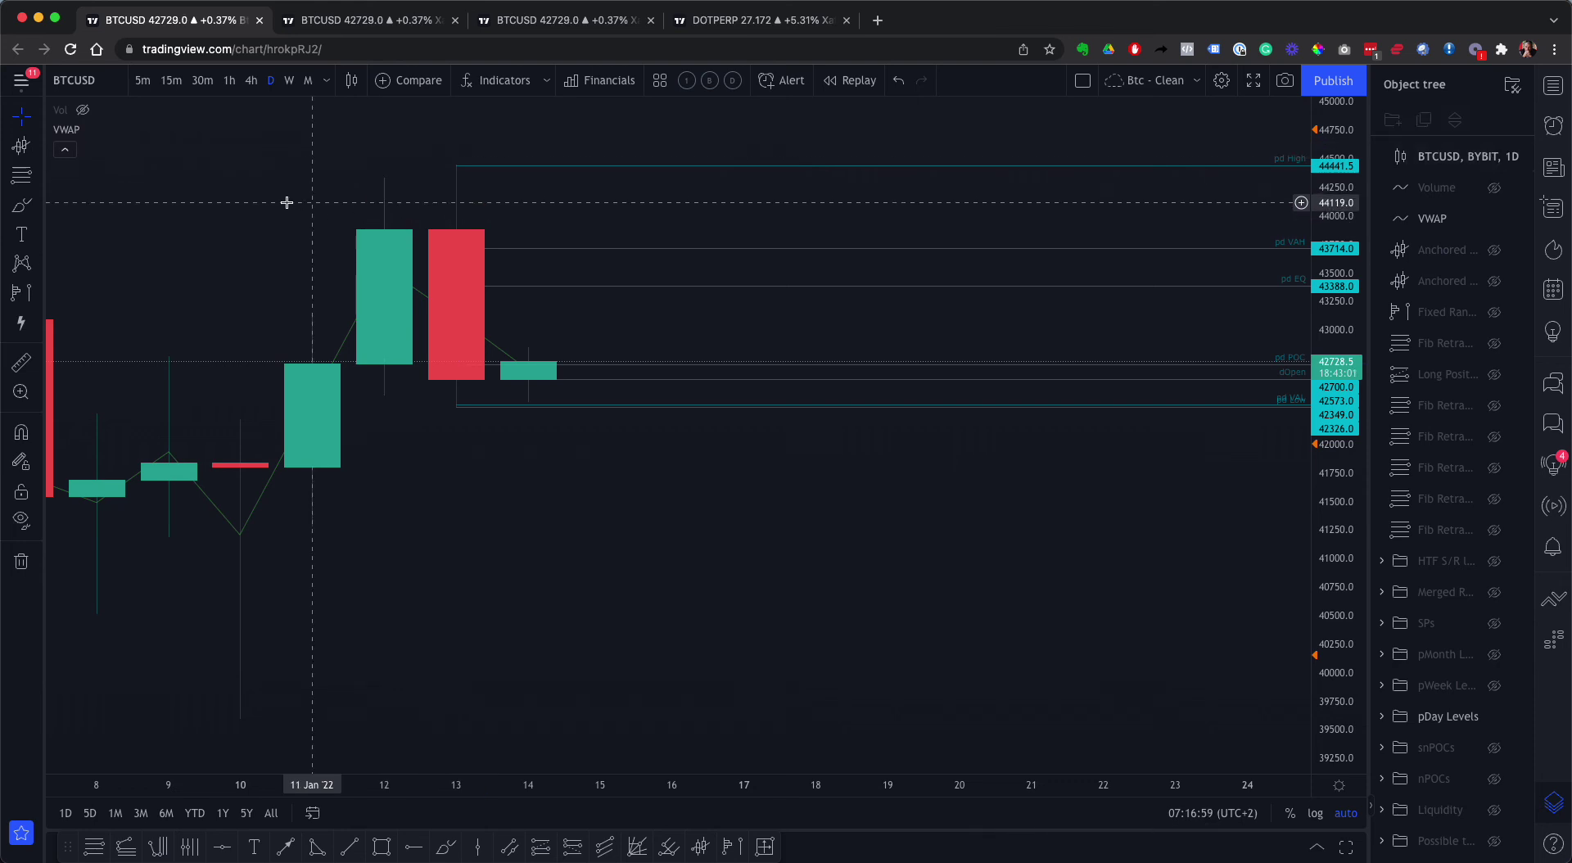
text(30)
key(Return)
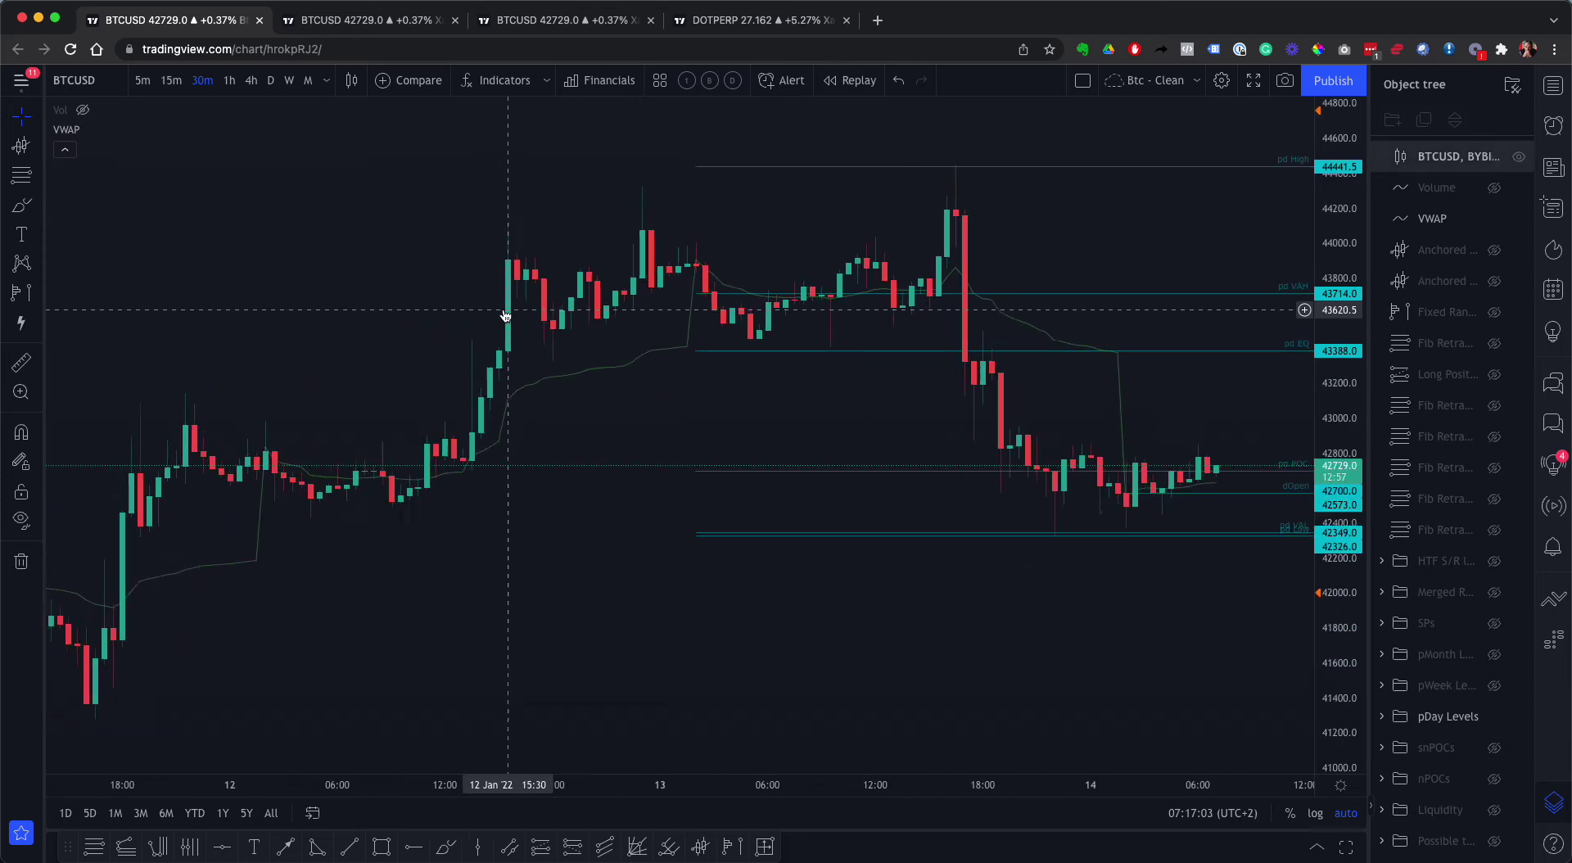
scroll(505, 315, right, 10)
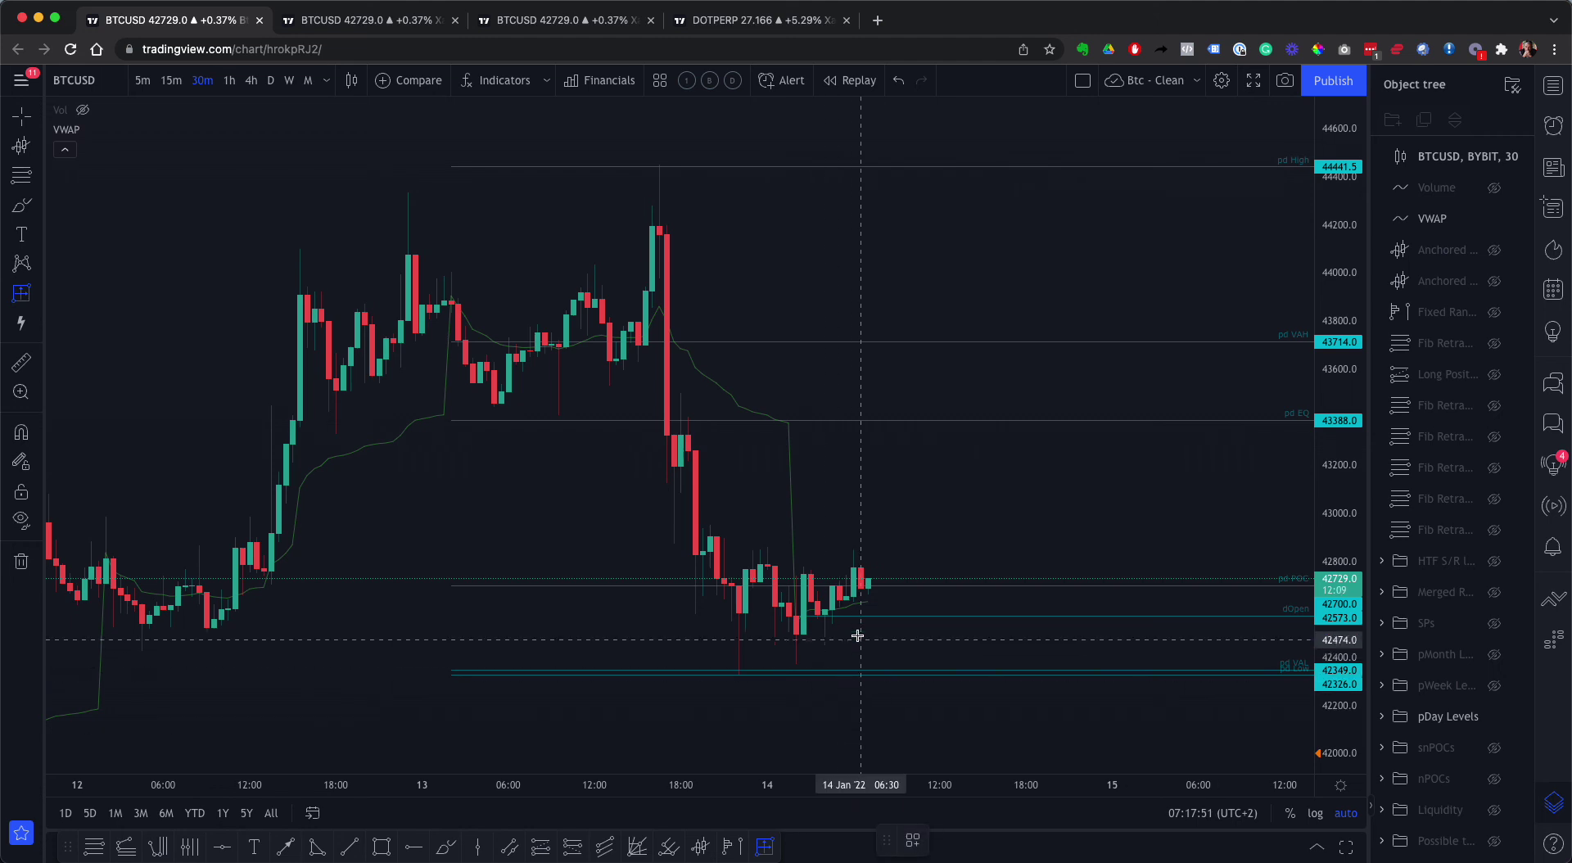
Try to draw a Date and Price Range starting at the latest 14 Jan candles
click(861, 599)
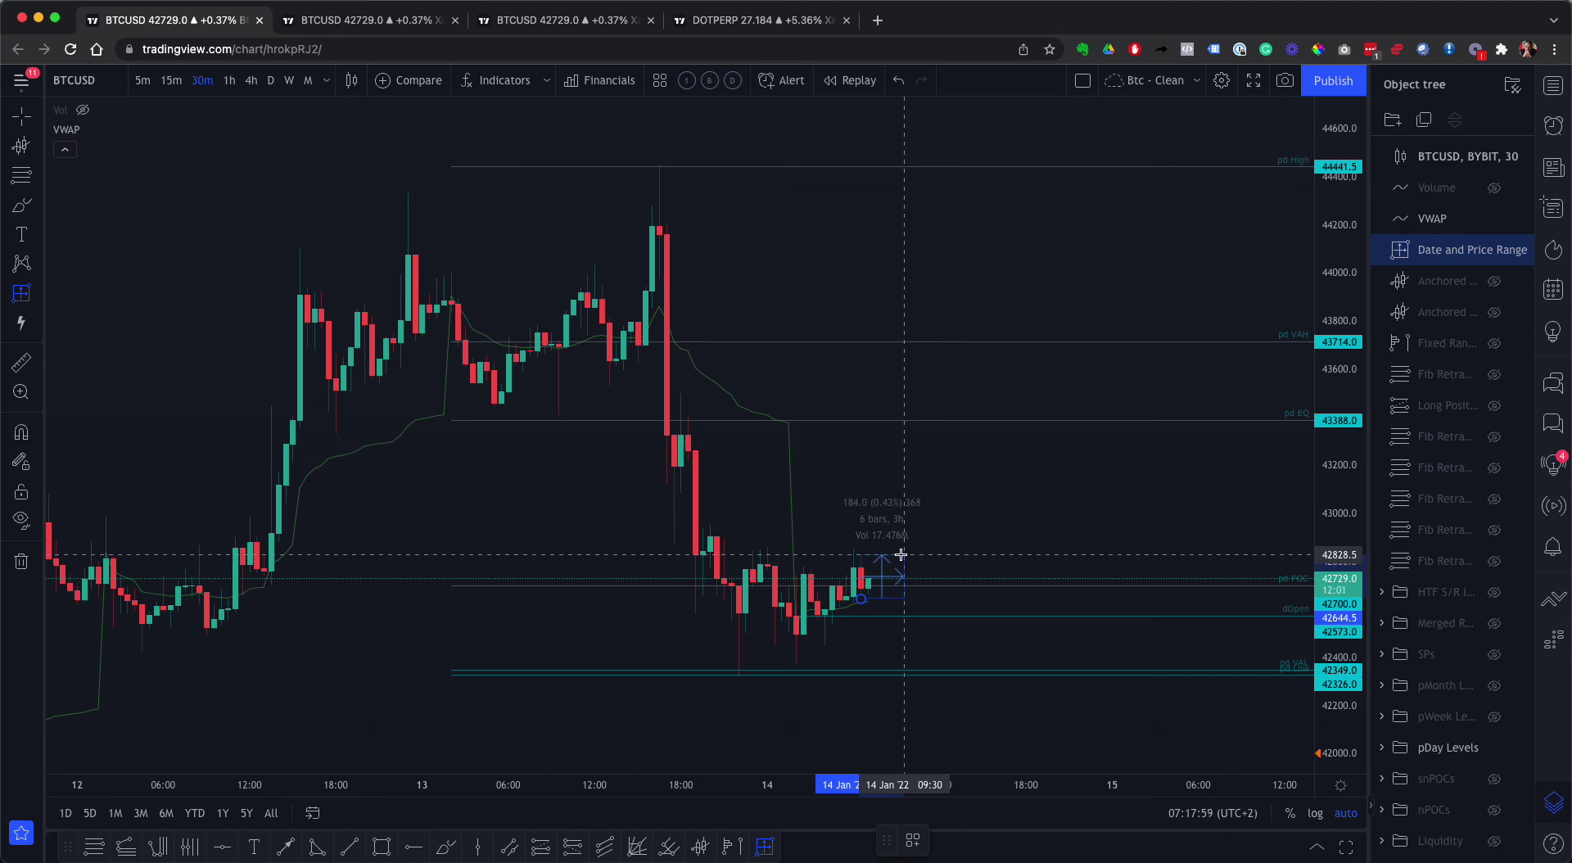
key(Escape)
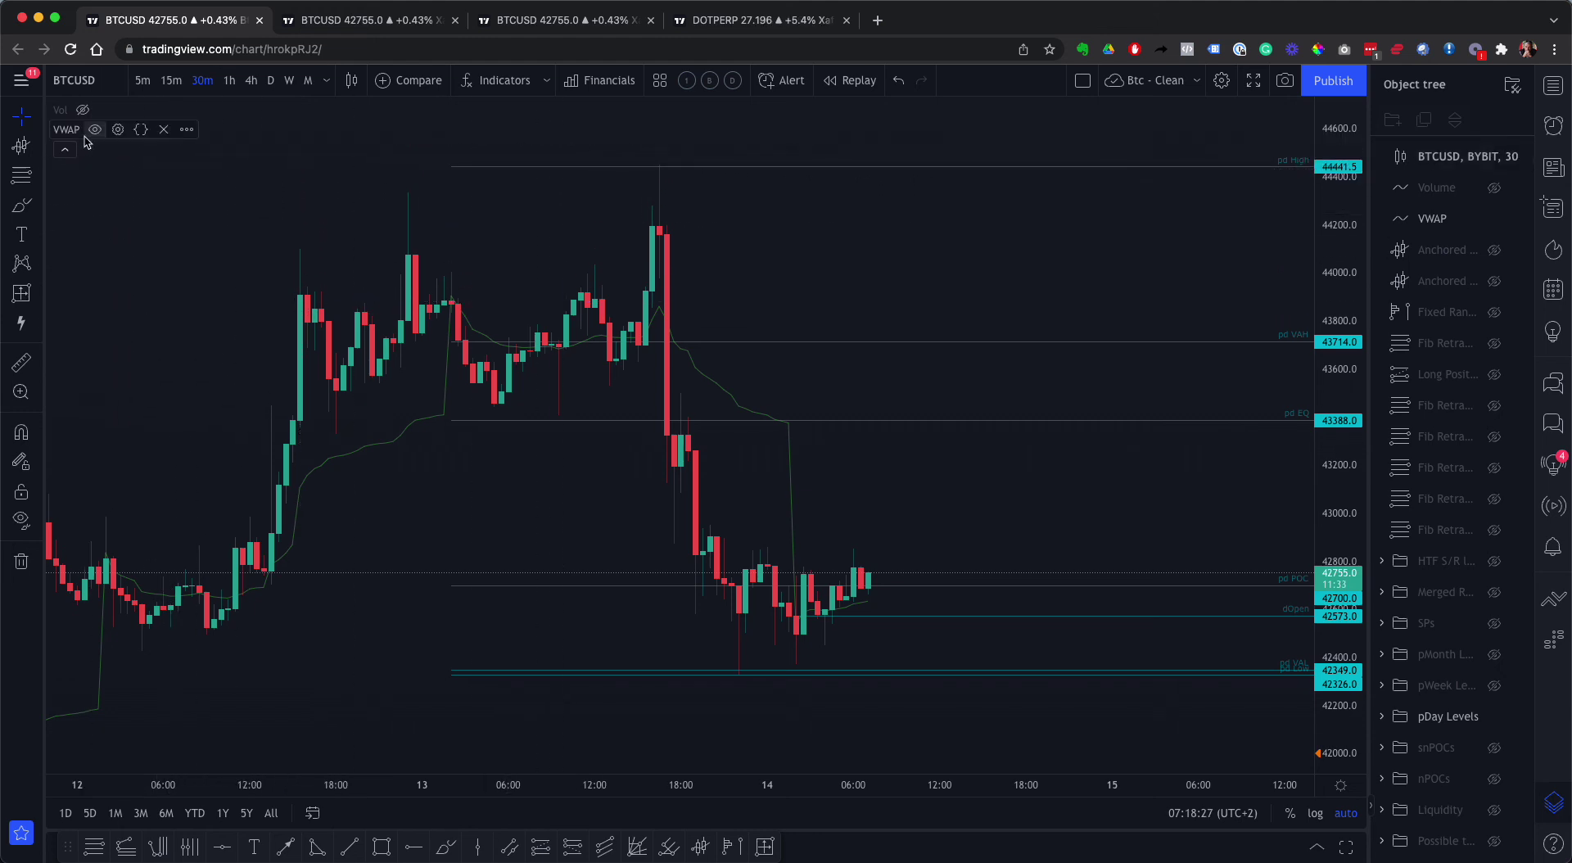
Review the VWAP indicator's input settings, including its anchor period and source
click(117, 129)
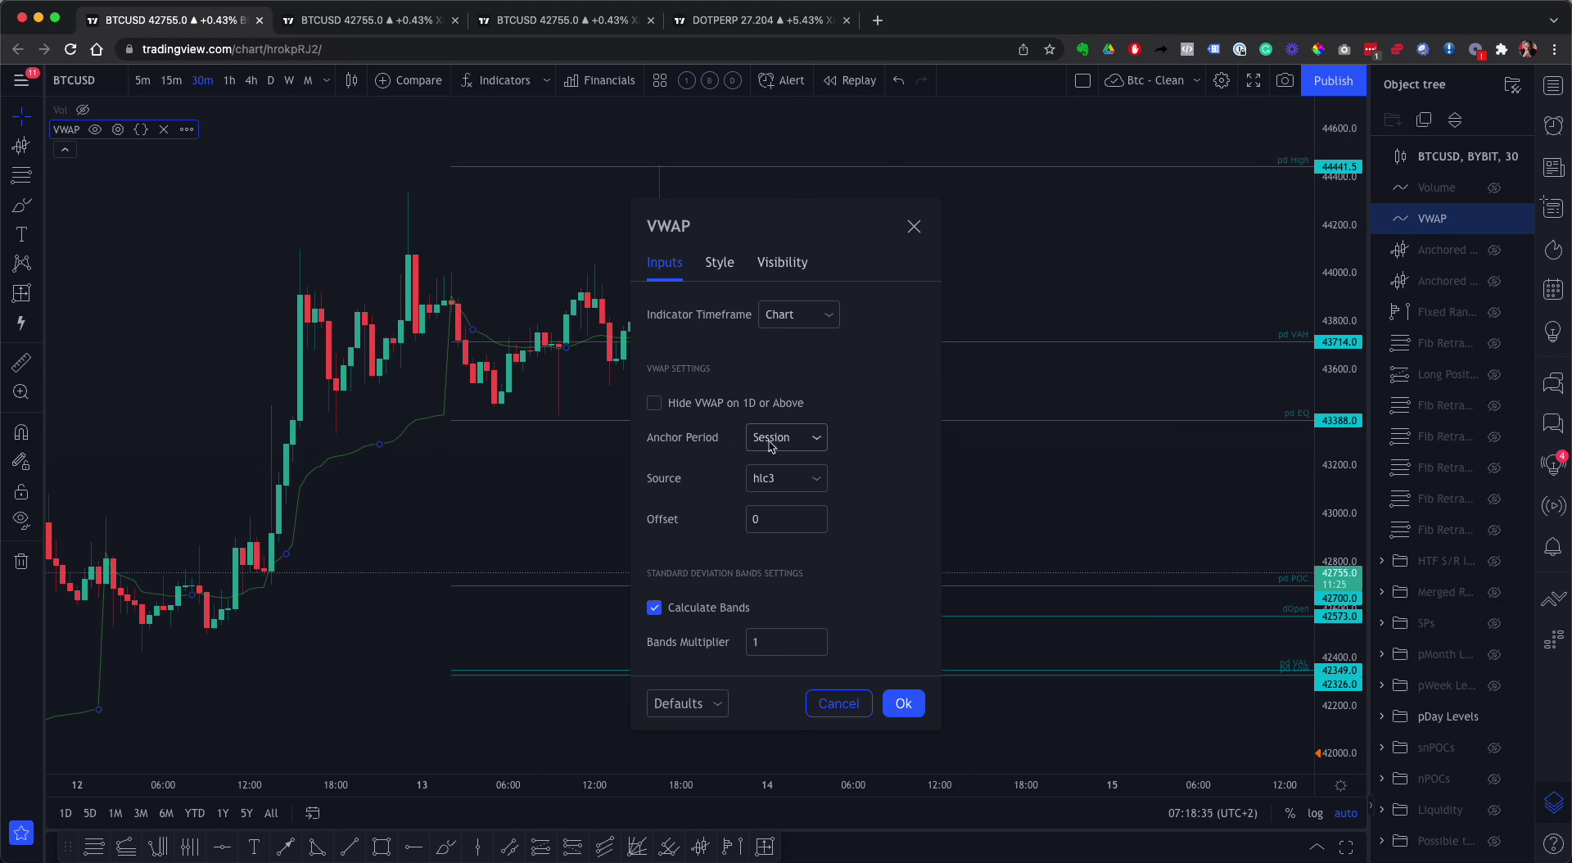
click(901, 705)
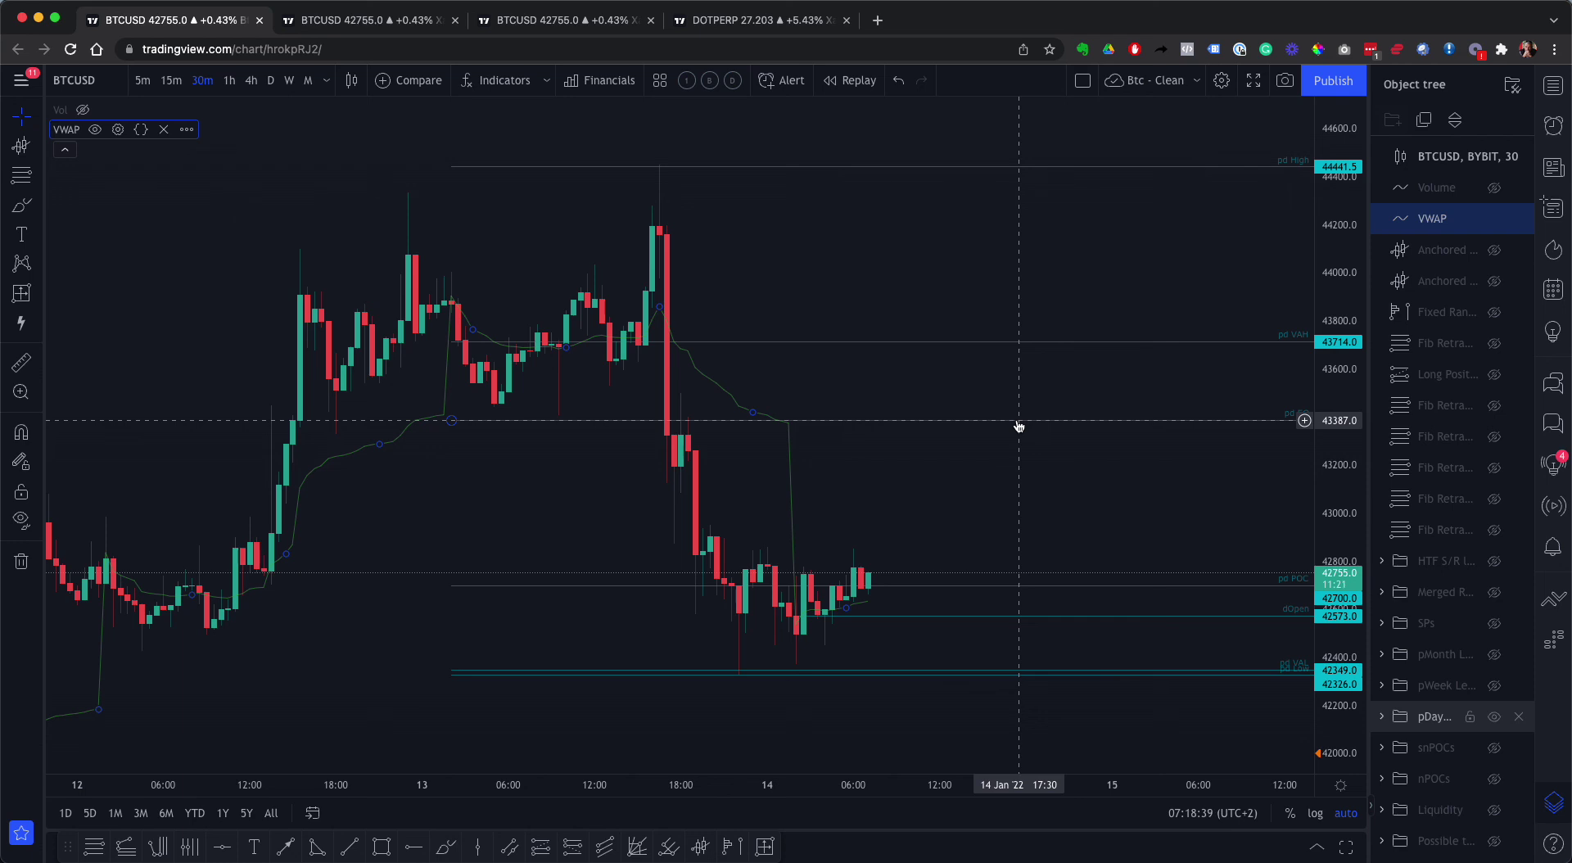